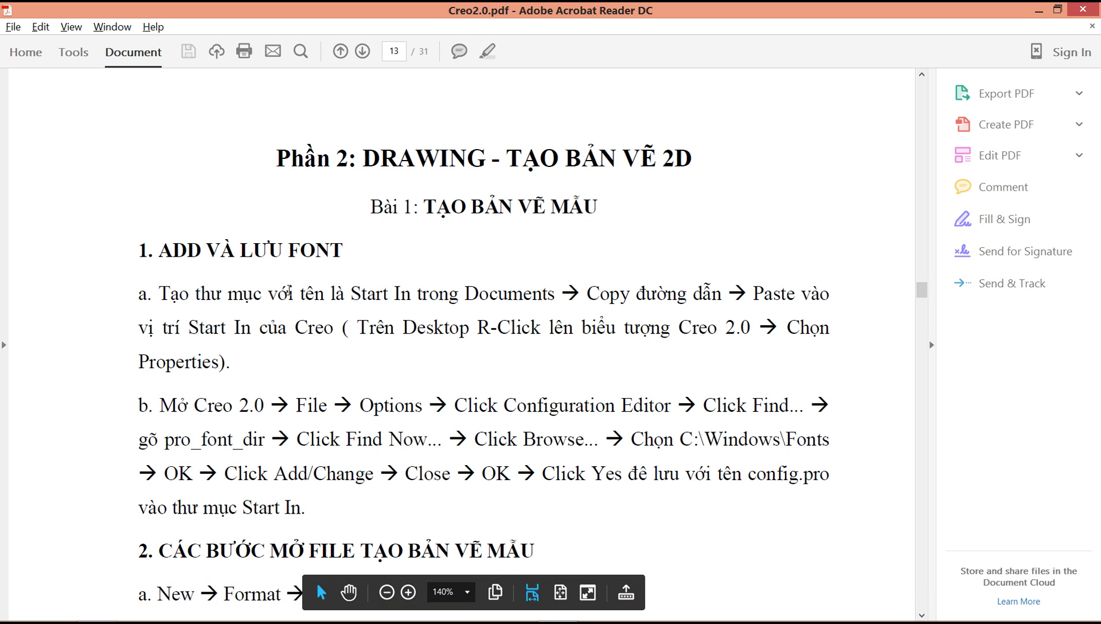
Step: Review the font setup, drawing-format and title-block instructions on page 13 of Creo2.0.pdf
scroll(820, 268, down, 5)
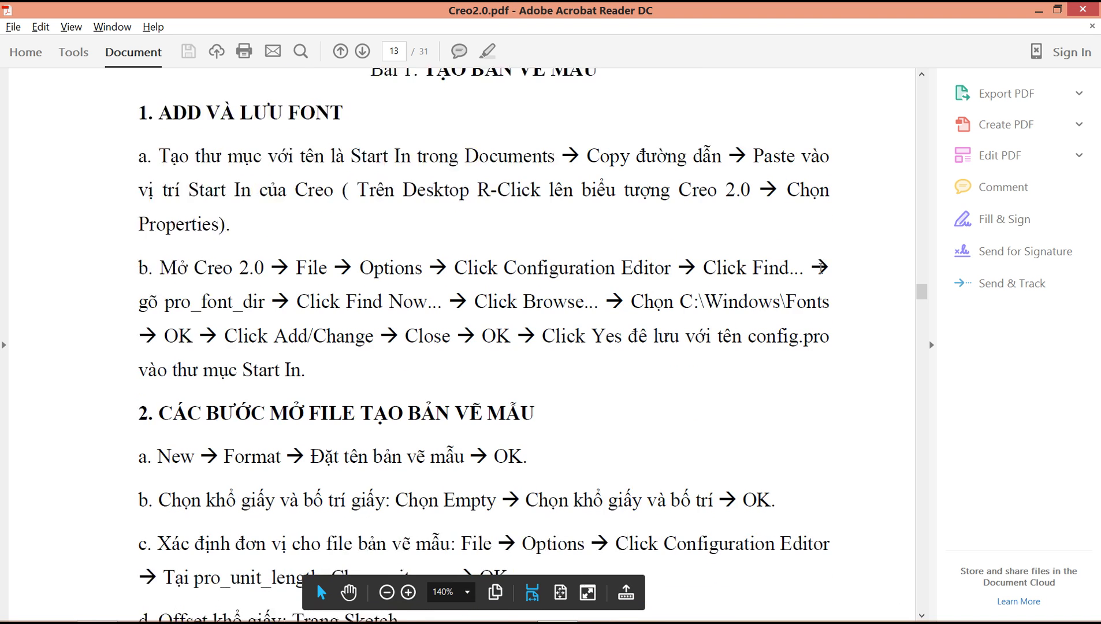
scroll(828, 284, down, 5)
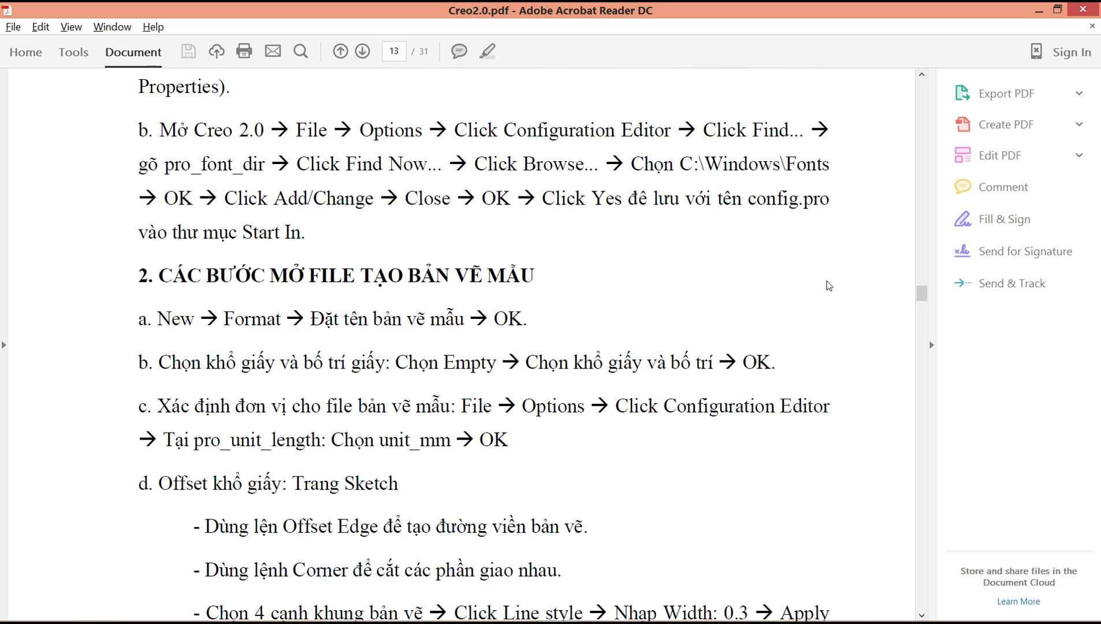
scroll(828, 286, down, 5)
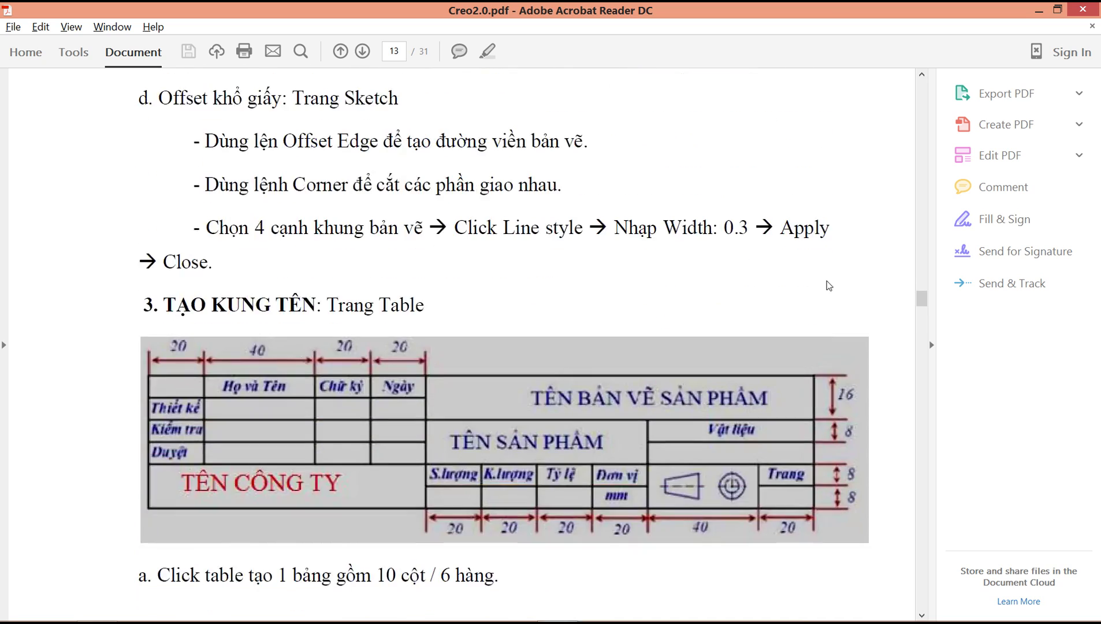
scroll(831, 292, up, 4)
scroll(831, 291, up, 8)
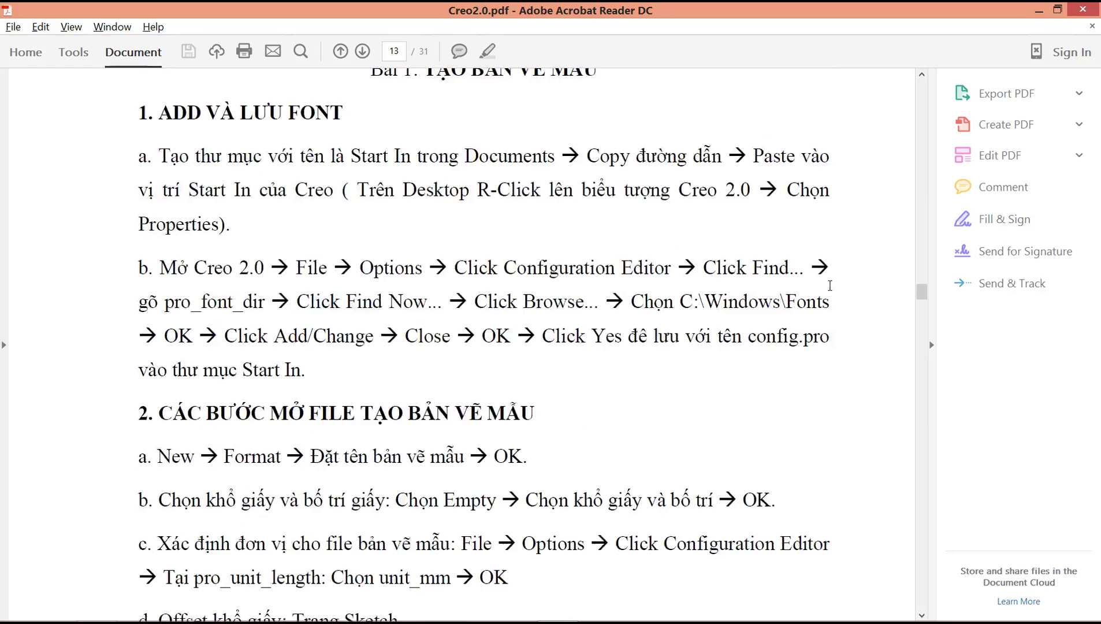
scroll(693, 281, up, 2)
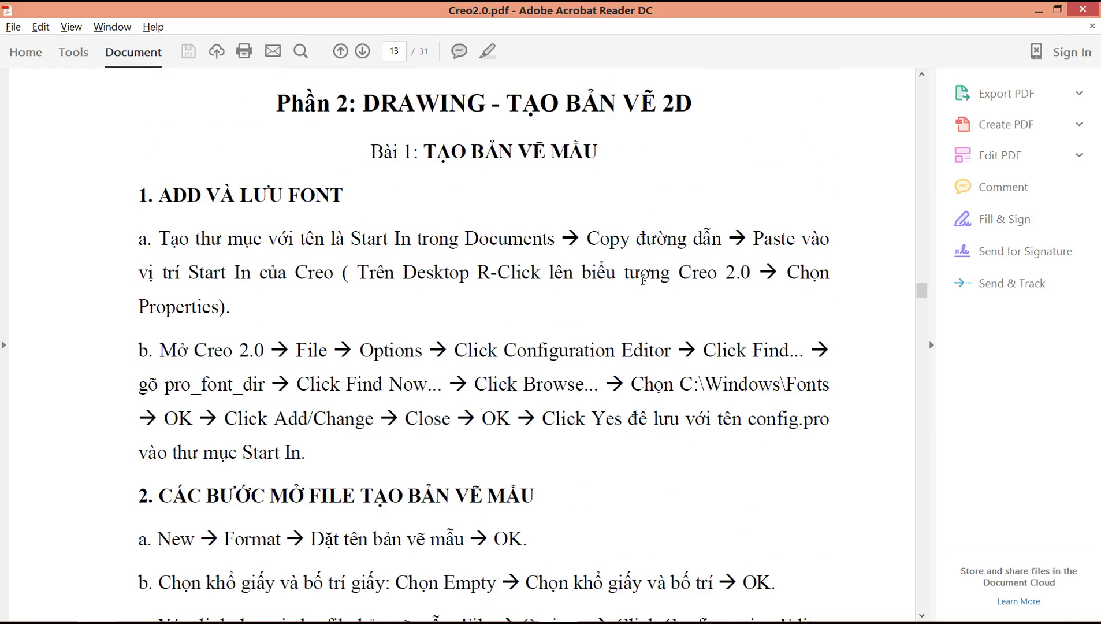
scroll(642, 281, down, 2)
scroll(669, 318, down, 4)
scroll(661, 340, up, 3)
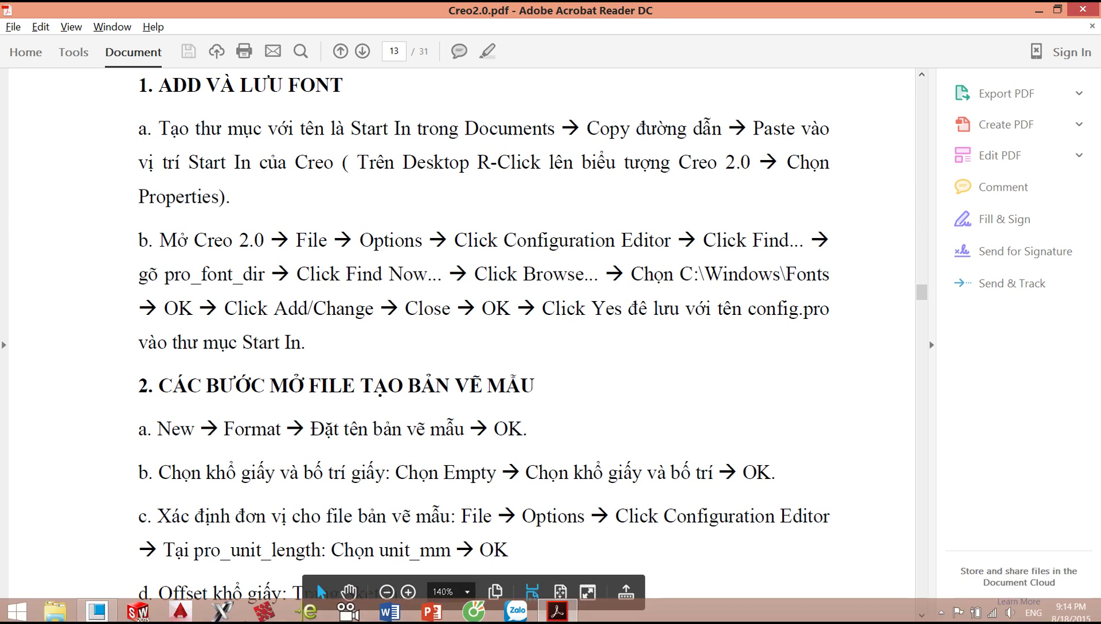
Step: Minimise Creo Parametric and the PDF reader, and open the Start In folder inside Documents
click(97, 610)
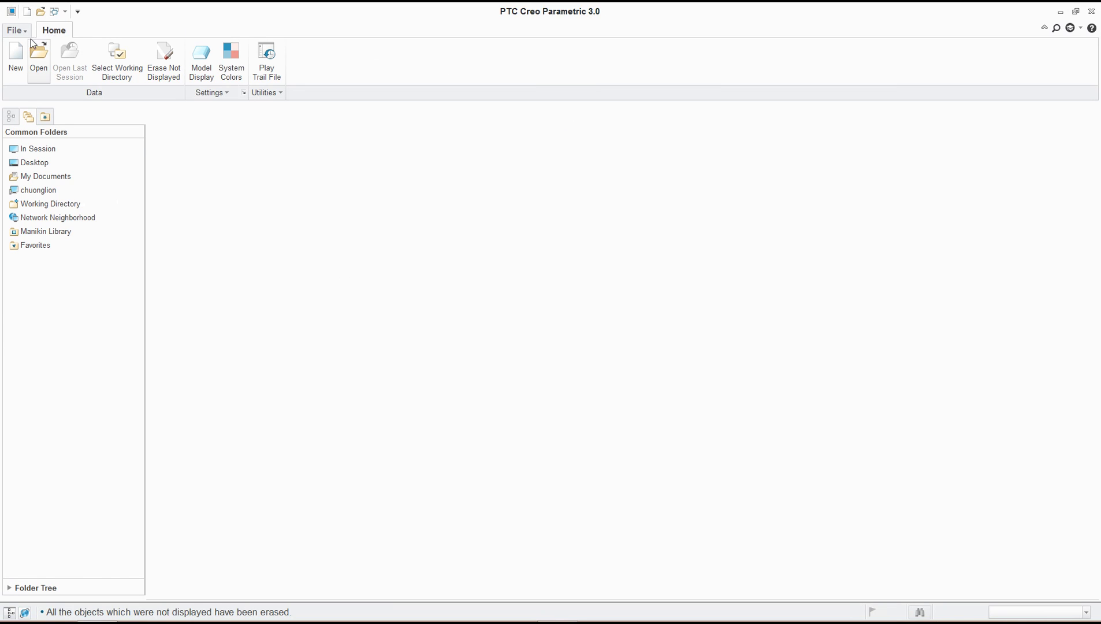
click(1060, 12)
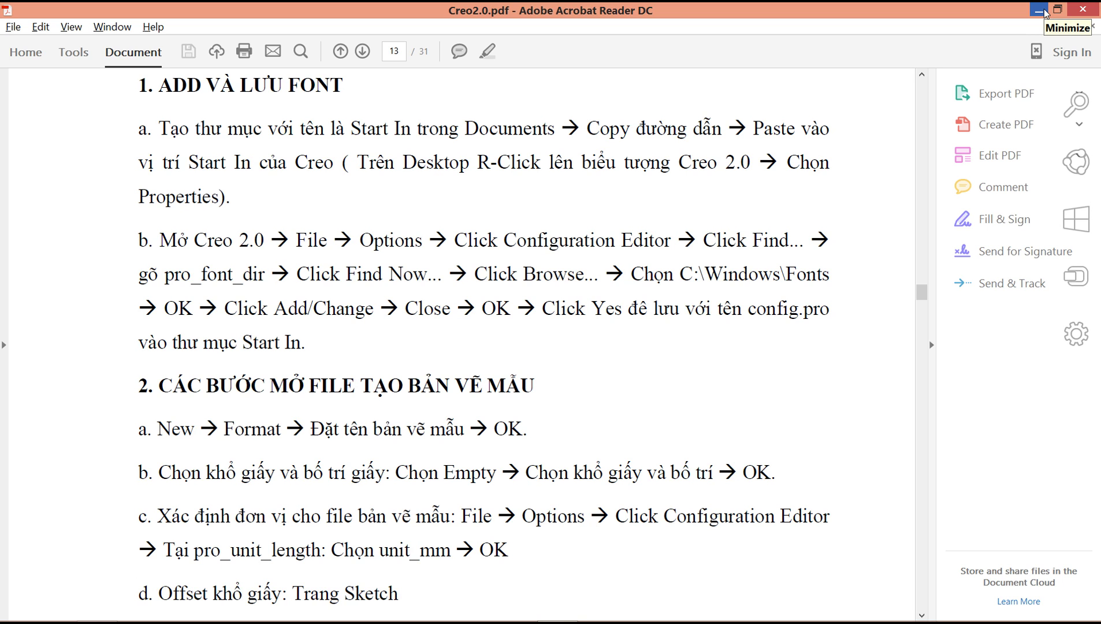
click(1044, 10)
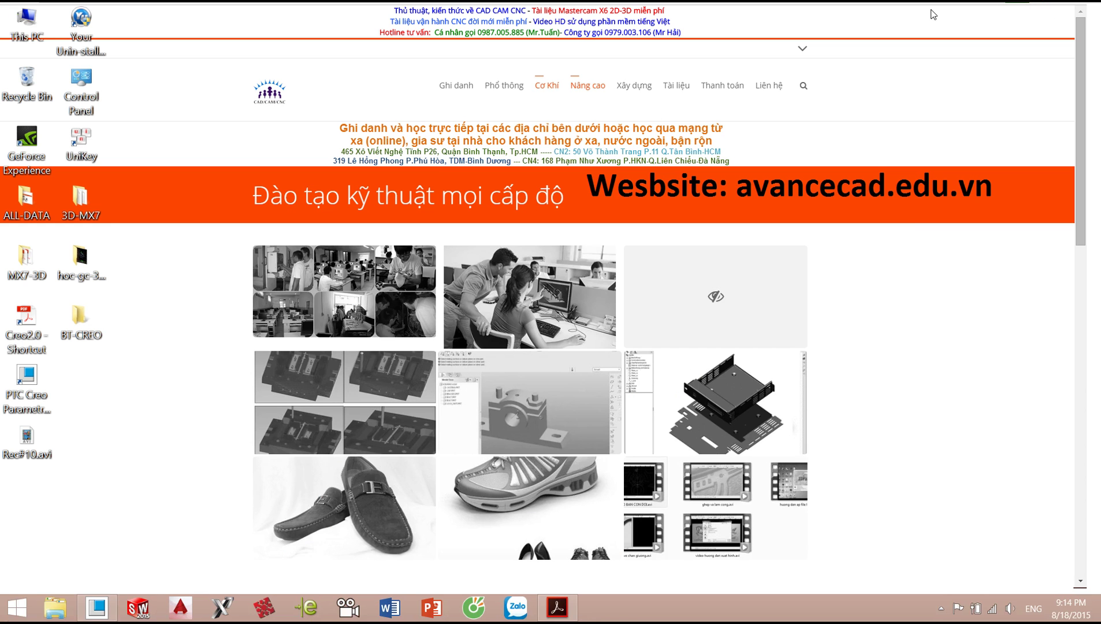
click(33, 29)
double_click(33, 29)
click(422, 203)
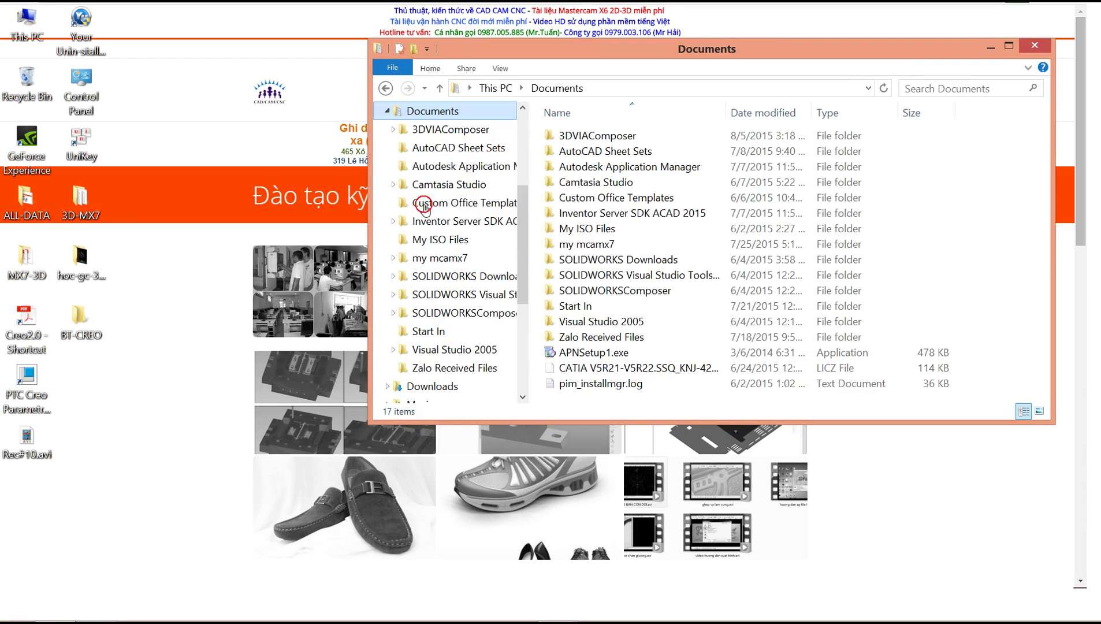
click(617, 305)
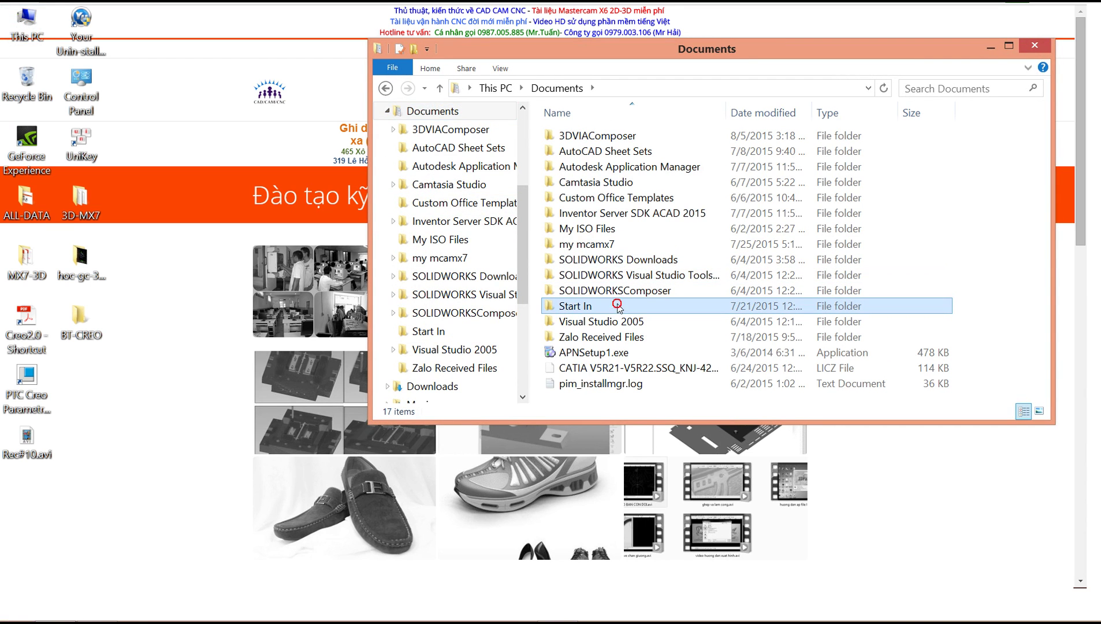
double_click(617, 306)
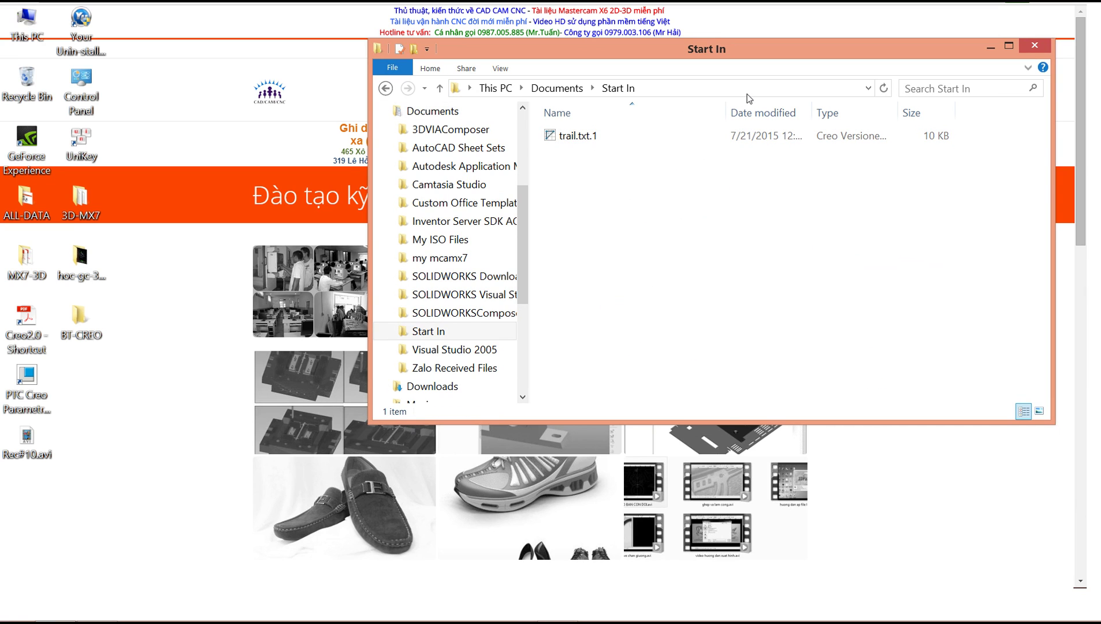
Step: Copy the full path of the Start In folder and close its window
click(867, 88)
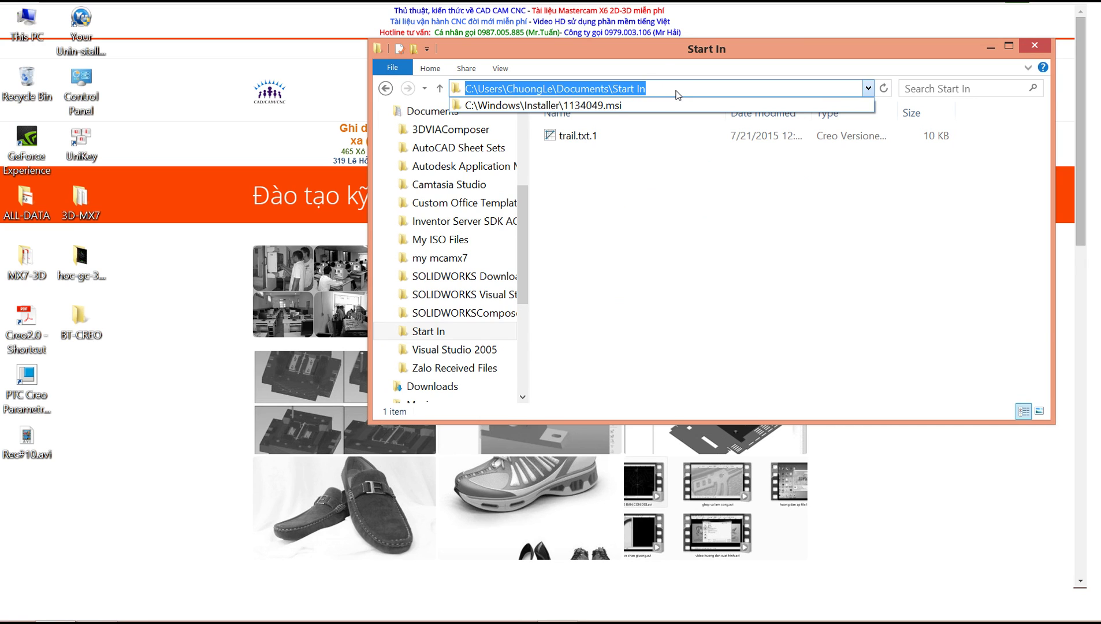
click(716, 94)
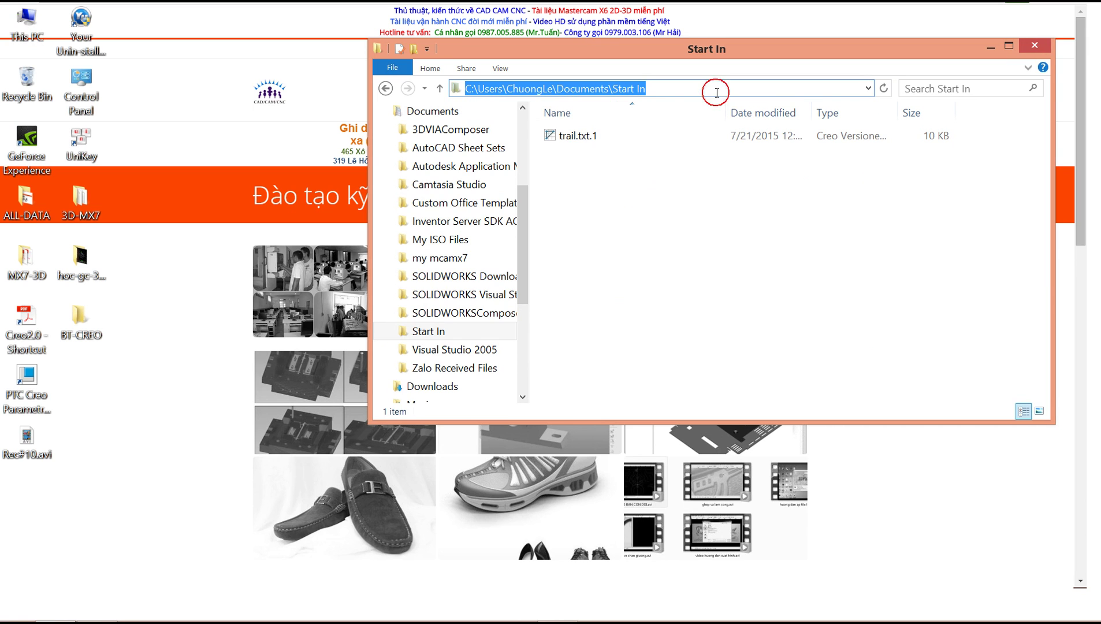
click(1032, 51)
Step: Move the PTC Creo Parametric 3.0 M030 shortcut to a free desktop spot and open its properties
drag(27, 379, 201, 147)
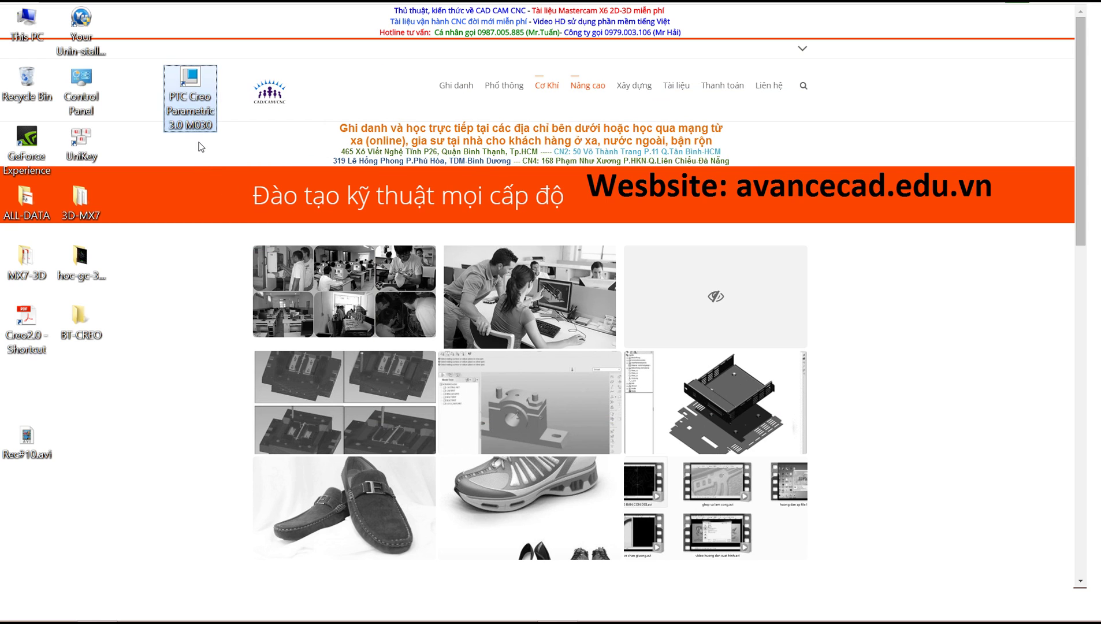
right_click(192, 84)
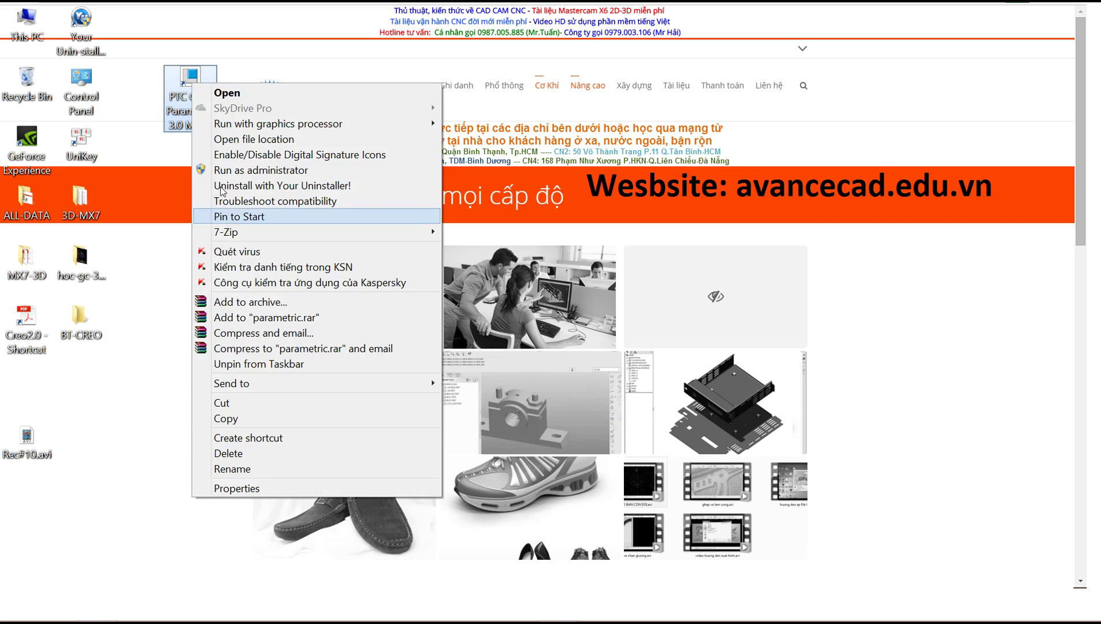
click(228, 488)
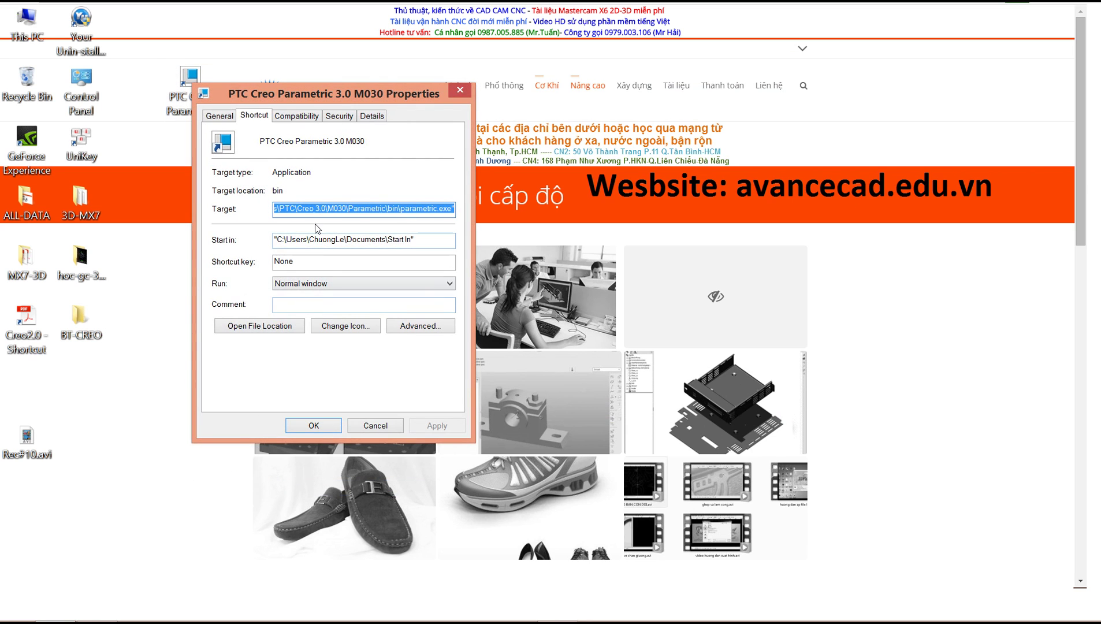
Step: Replace the shortcut's Start in location with the copied path of the Documents\Start In folder and save the properties
click(421, 245)
double_click(420, 245)
click(428, 242)
double_click(427, 242)
key(ctrl+c)
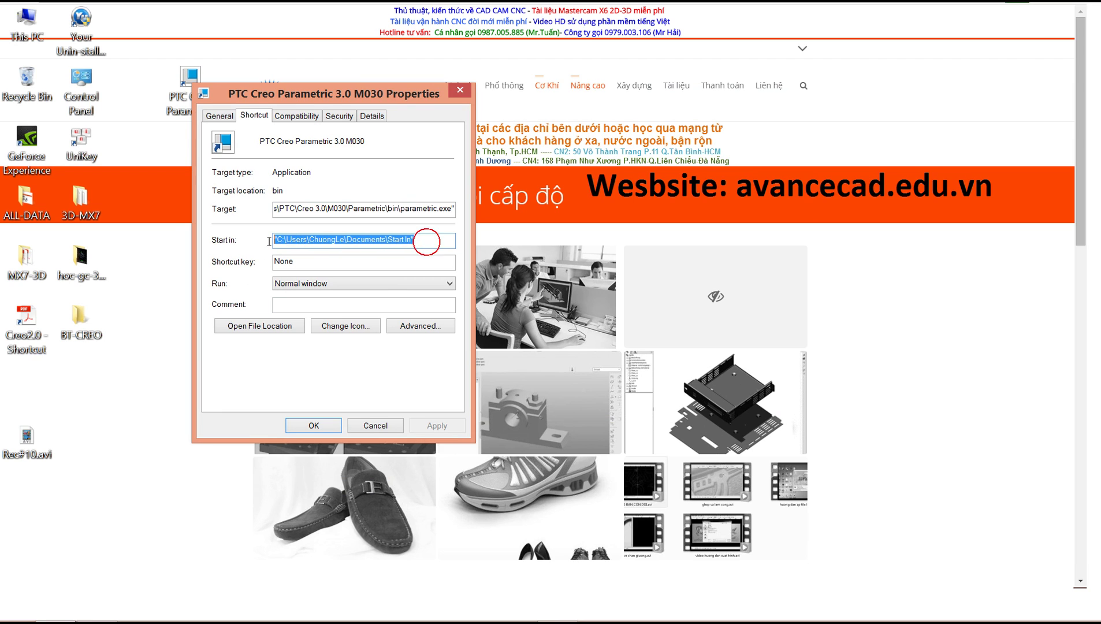
key(Delete)
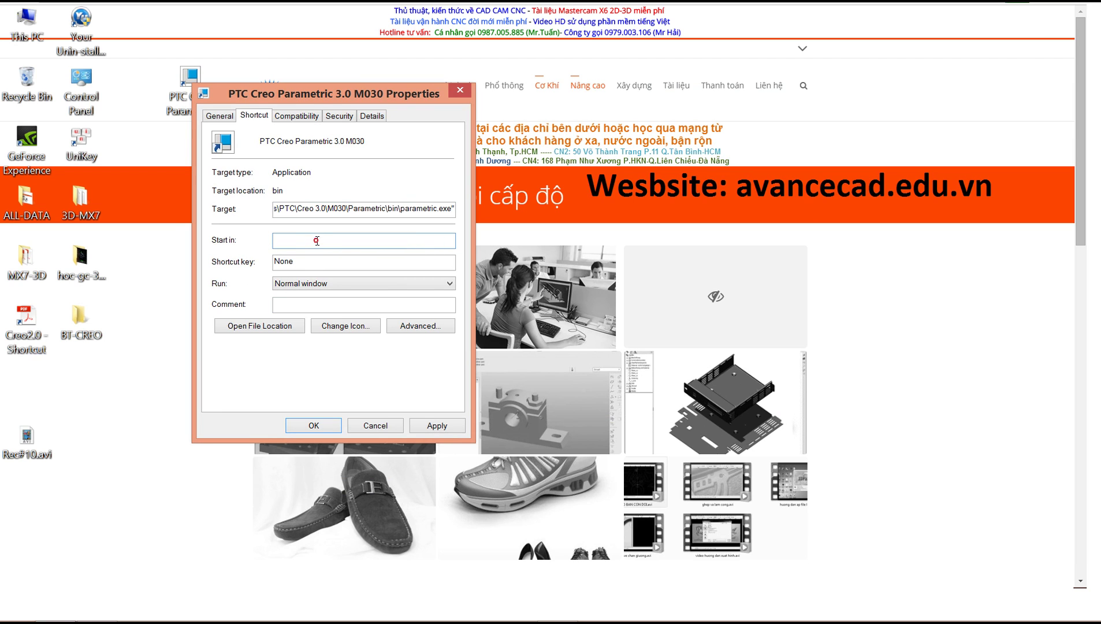
key(ctrl+v)
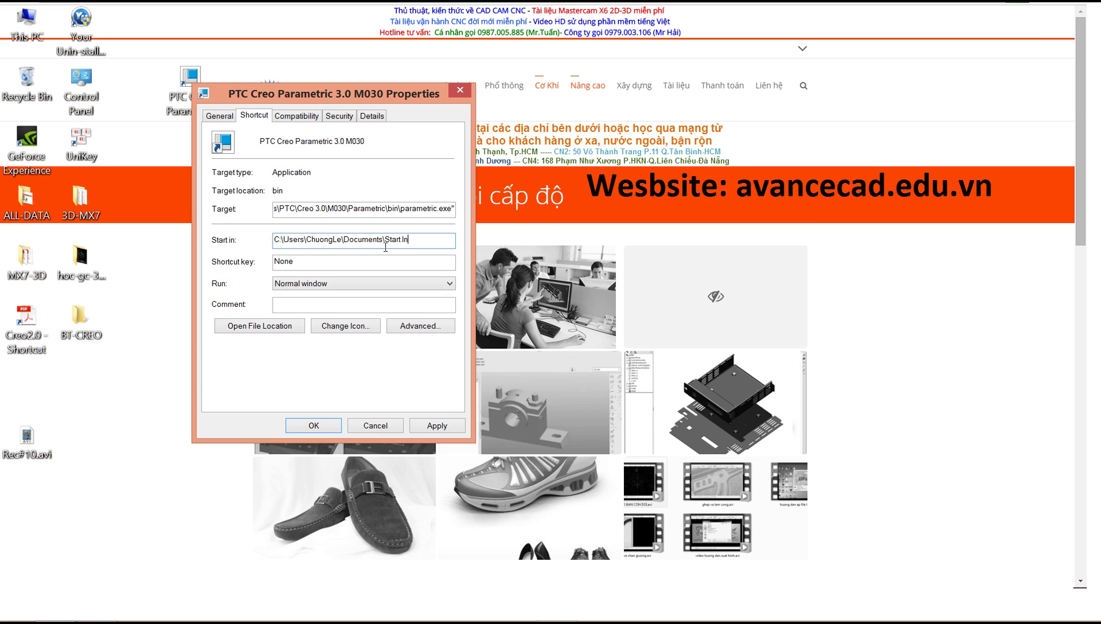
click(318, 425)
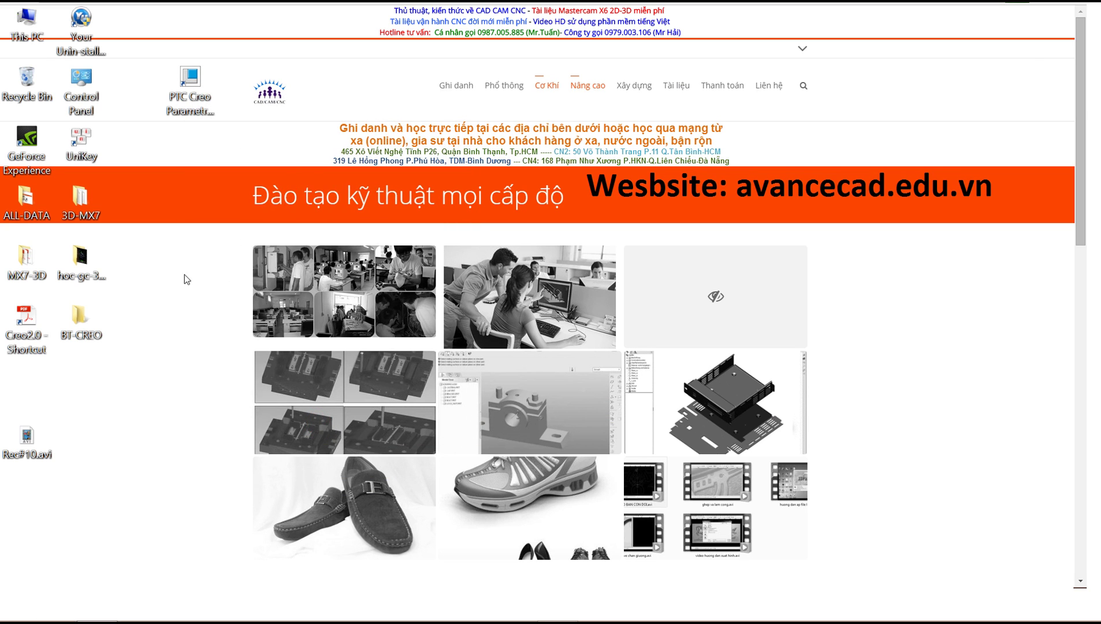
Step: Move the Rec#10.avi file beside the 3D-MX7 folder on the desktop and switch to Creo Parametric
drag(29, 446, 141, 205)
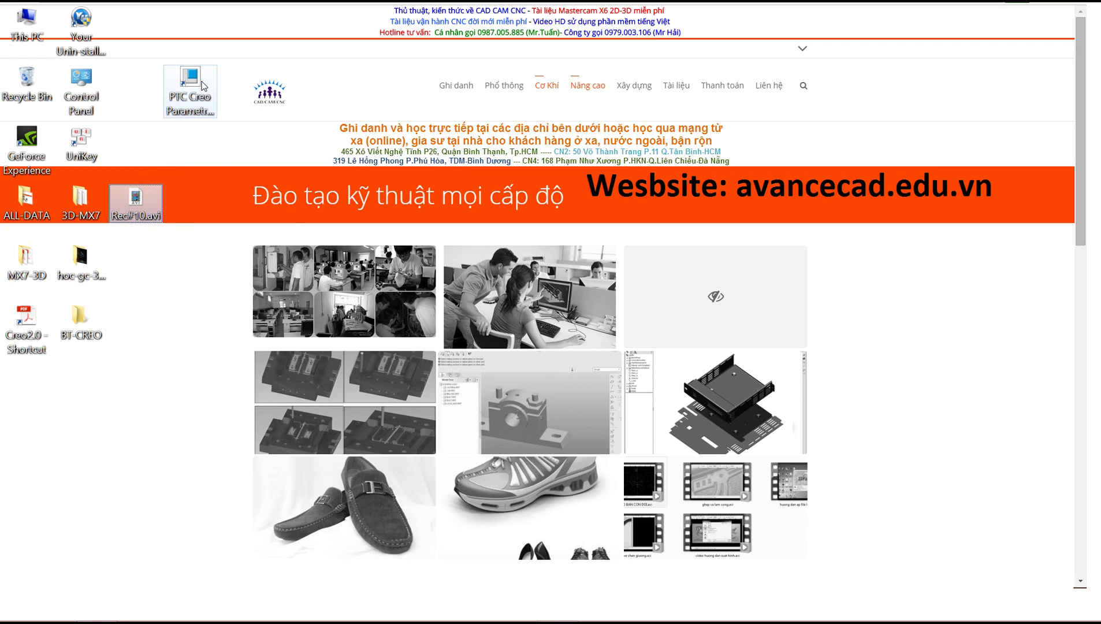
mouse_move(186, 617)
click(97, 606)
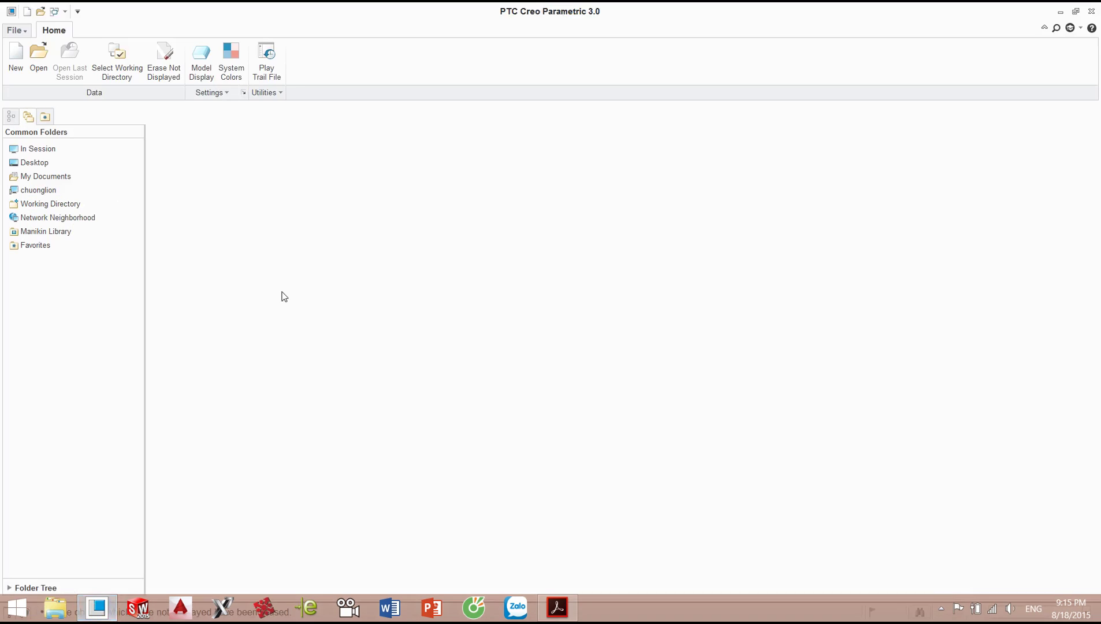
click(22, 31)
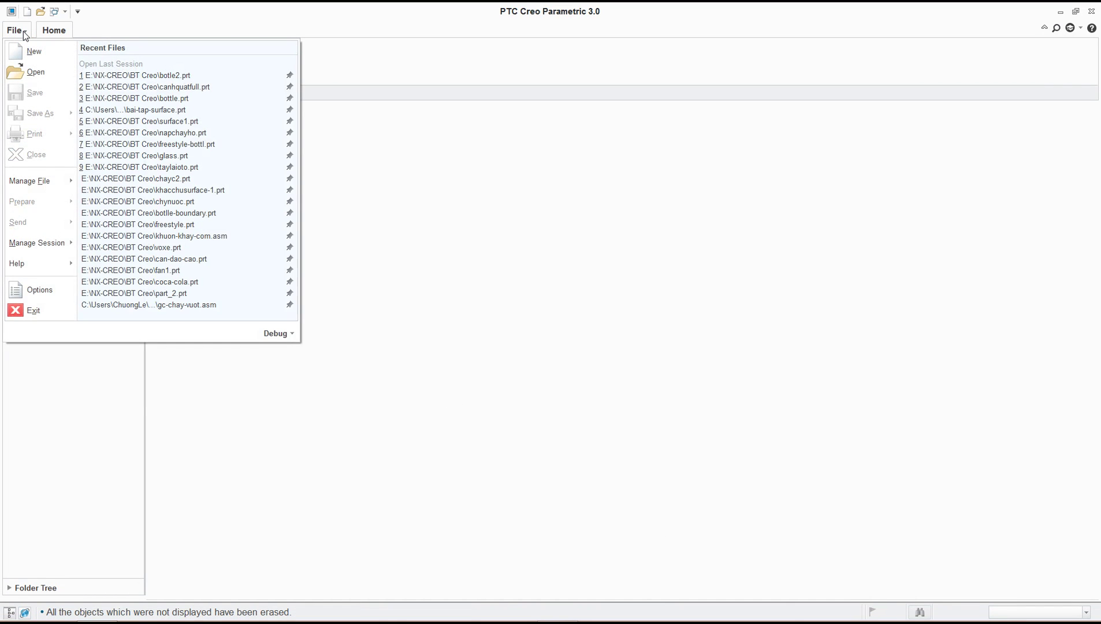
Step: Check the font configuration and title-block instructions in Creo2.0.pdf again and return to Creo Parametric
click(557, 608)
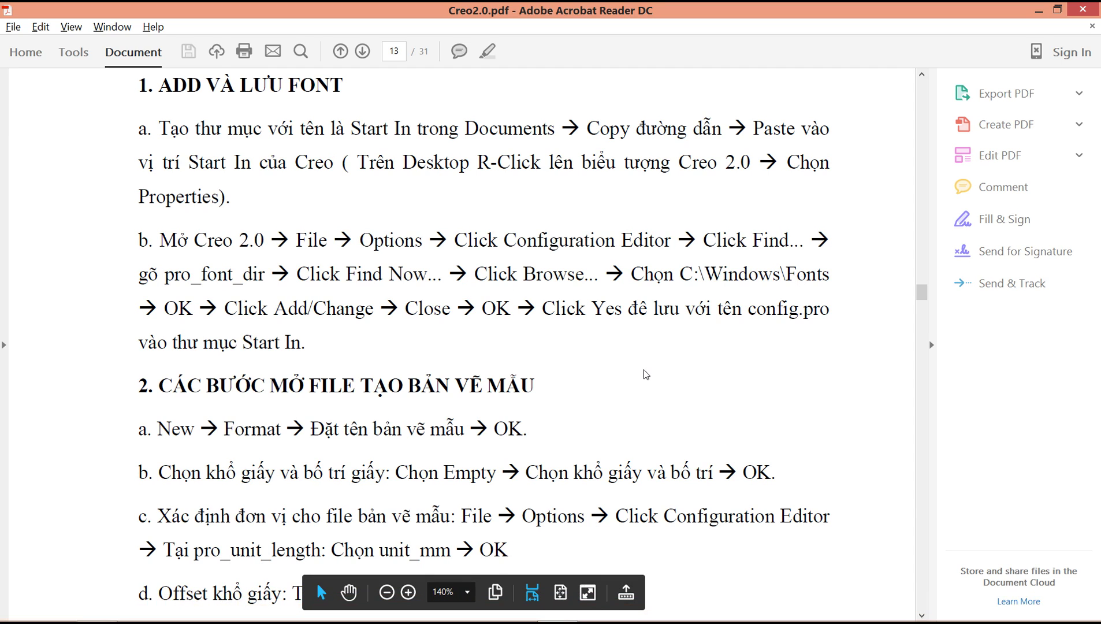
click(557, 615)
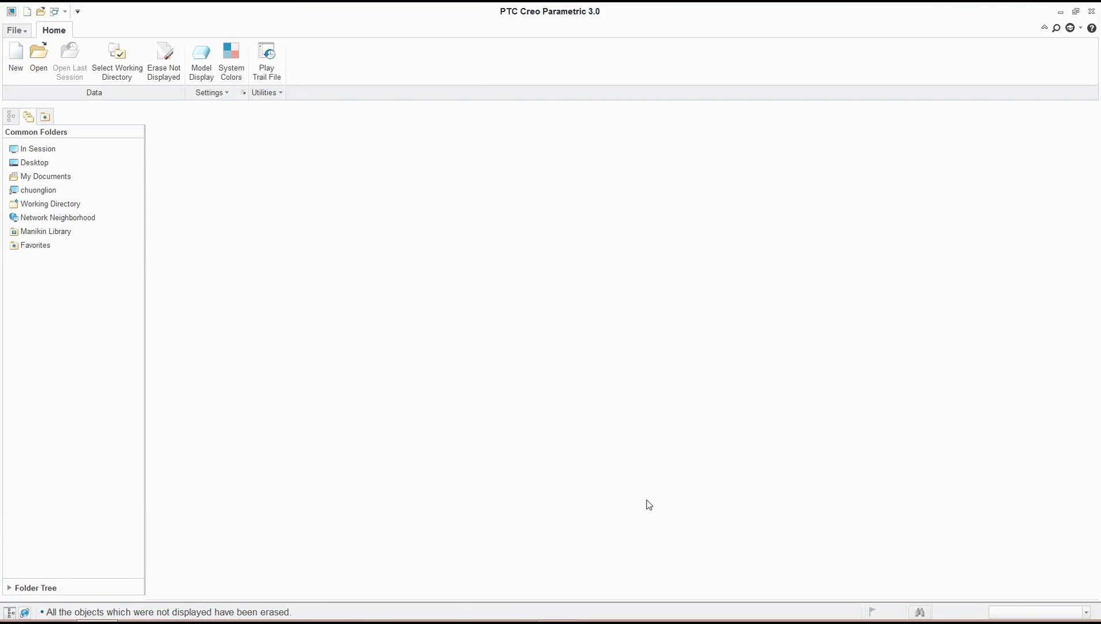
click(584, 589)
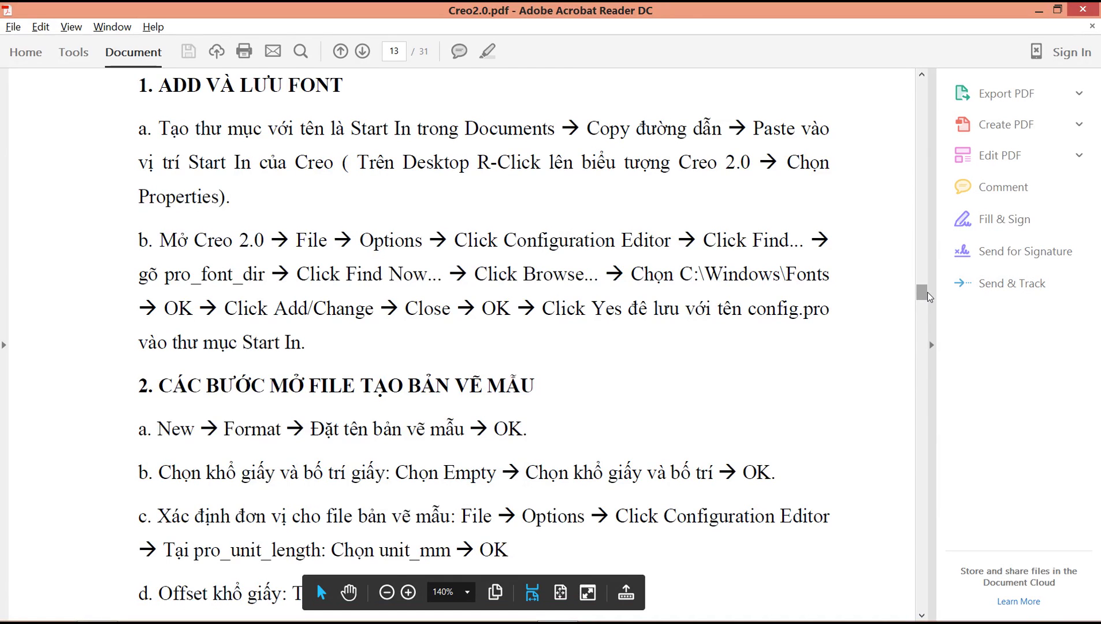
scroll(929, 296, down, 10)
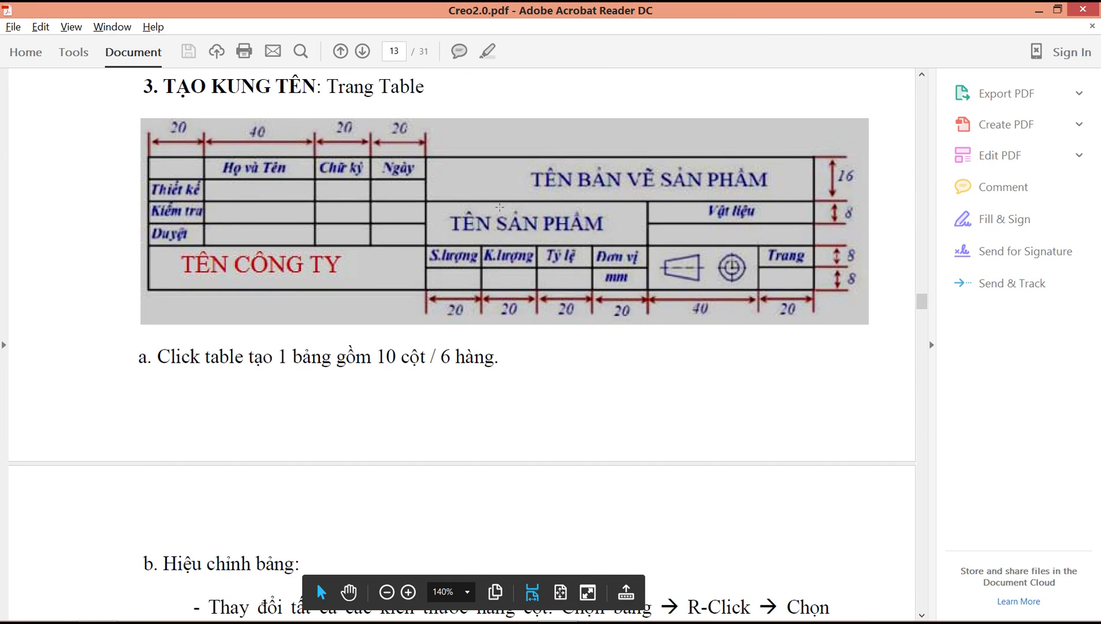
scroll(801, 307, up, 14)
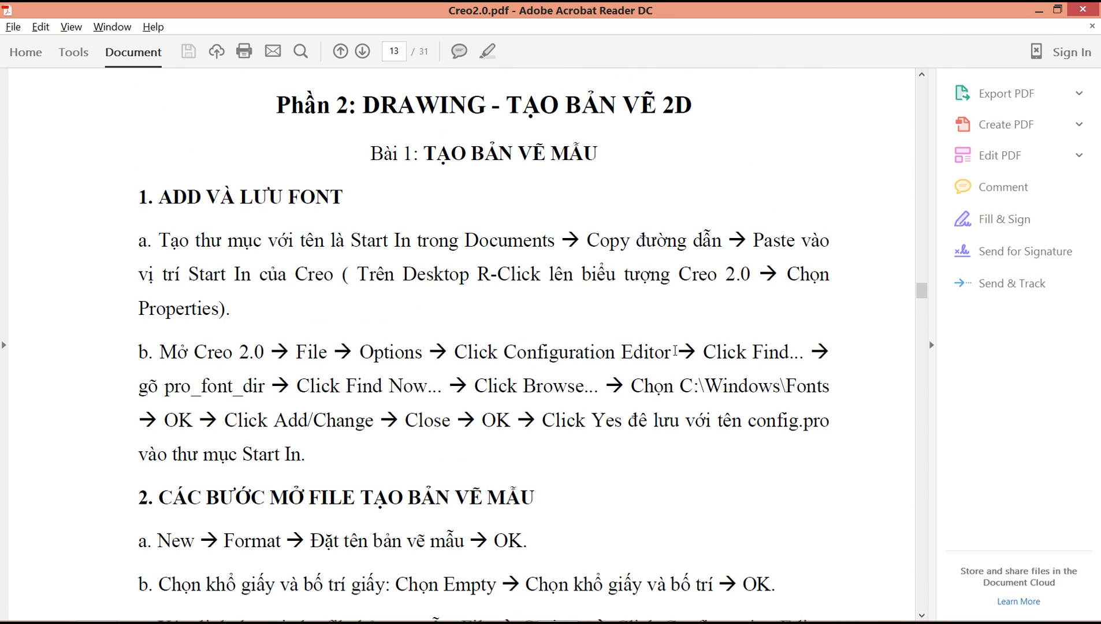
key(alt+Tab)
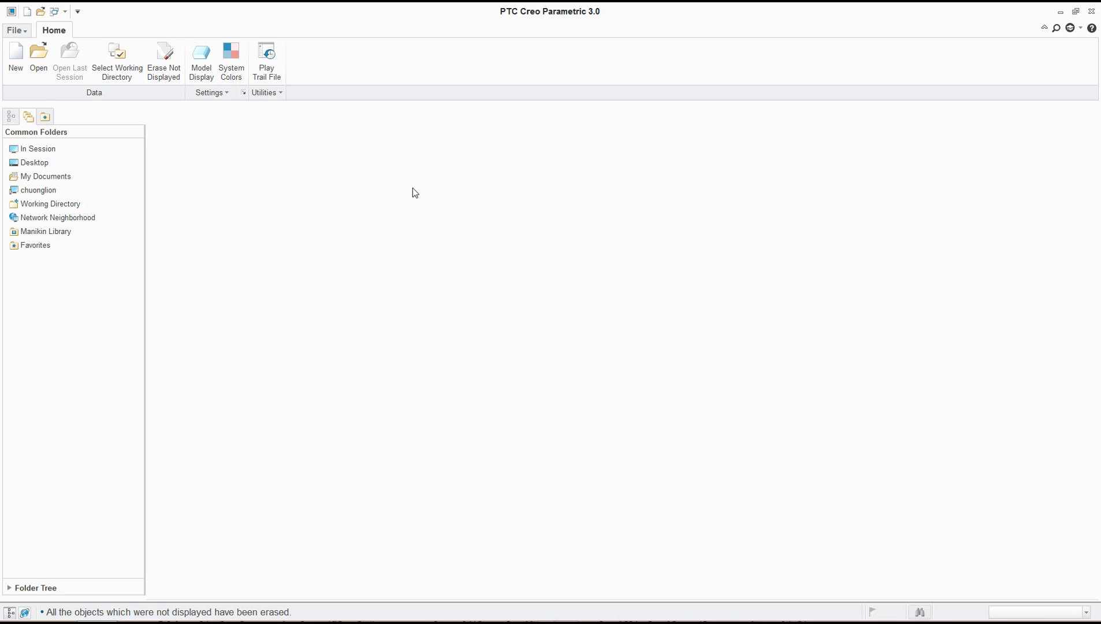
Step: Open the Configuration Editor in the program options and find the pro_font_dir option
click(16, 30)
click(44, 287)
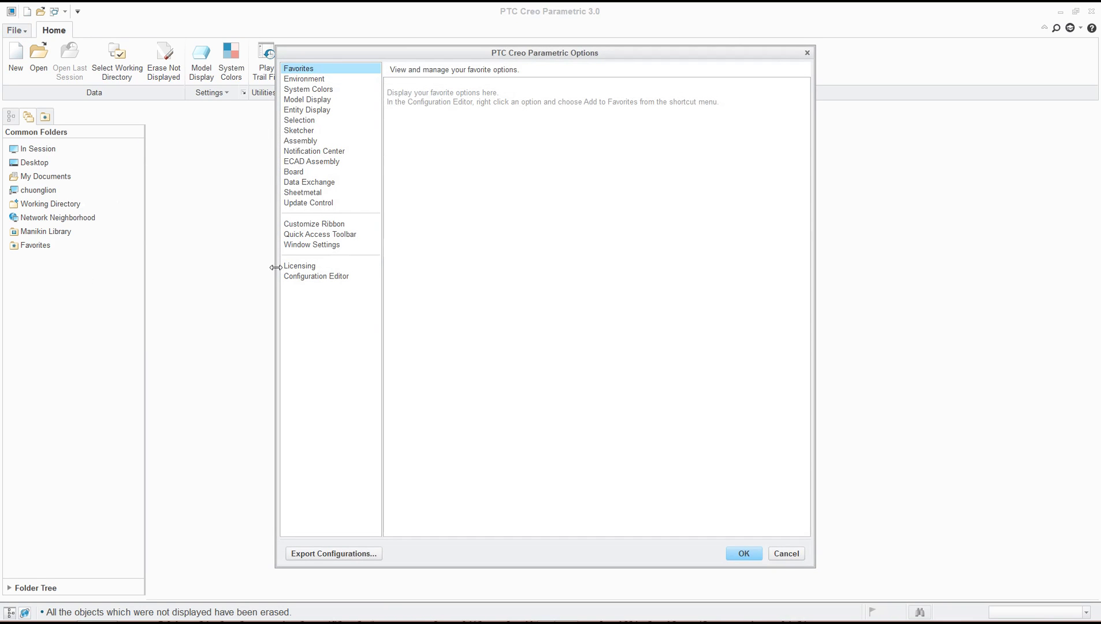
click(324, 280)
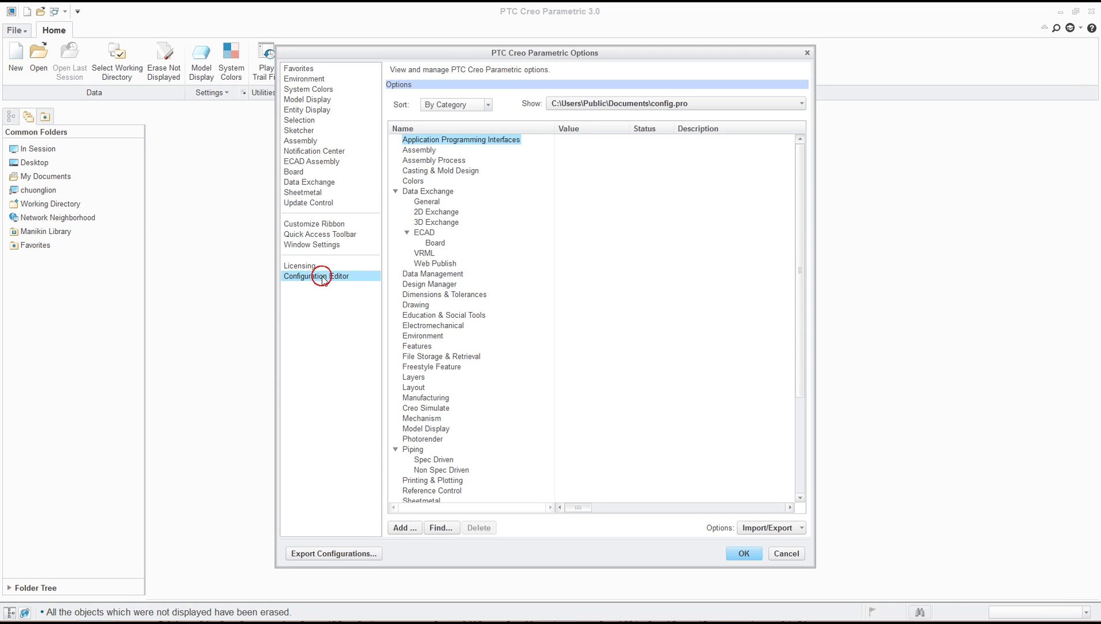
click(440, 527)
click(548, 215)
text(pro_font_dir)
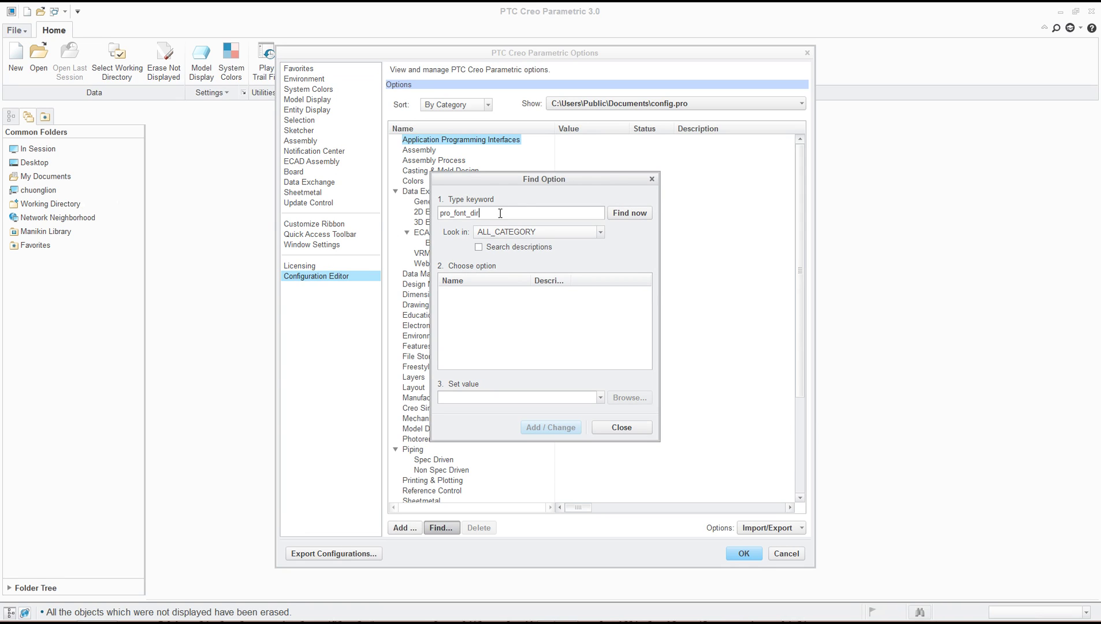
click(625, 219)
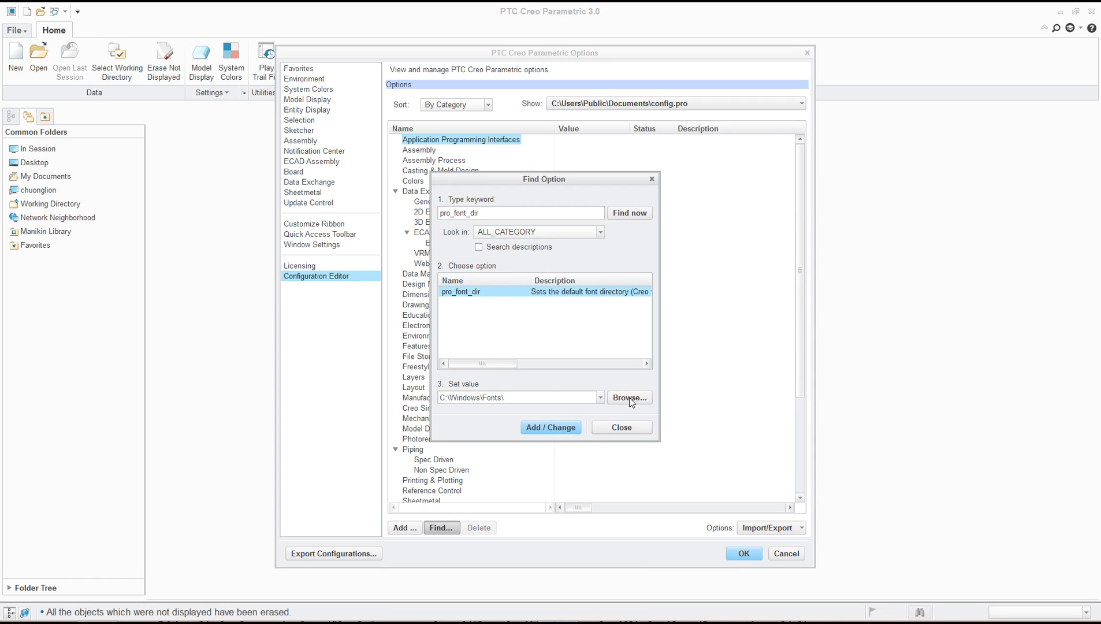
Step: Clear the existing value of the pro_font_dir option
click(629, 398)
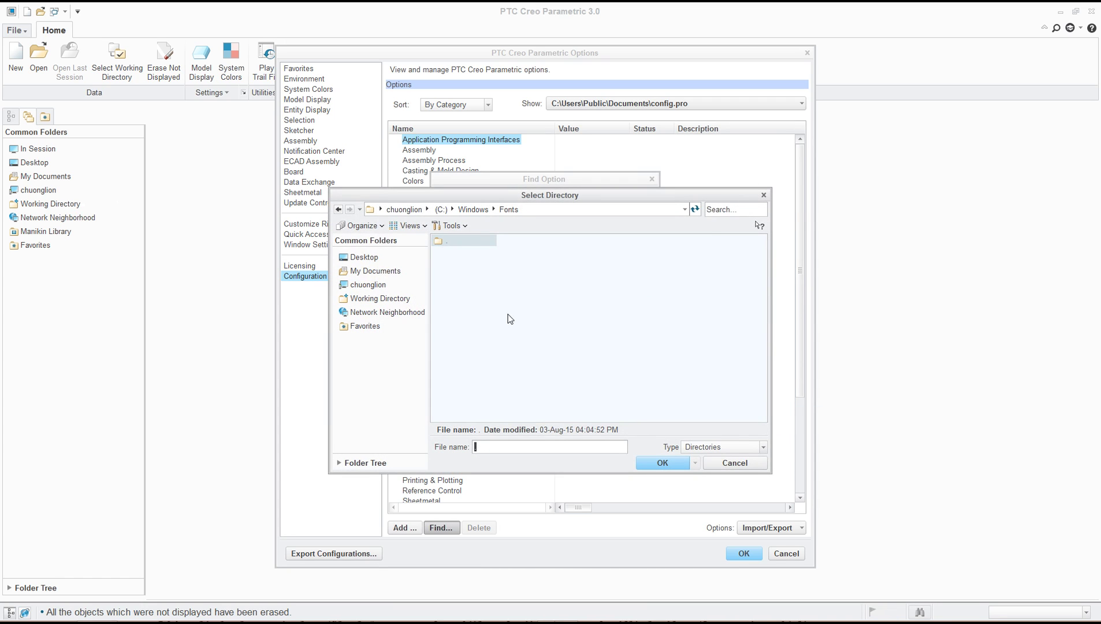
click(762, 195)
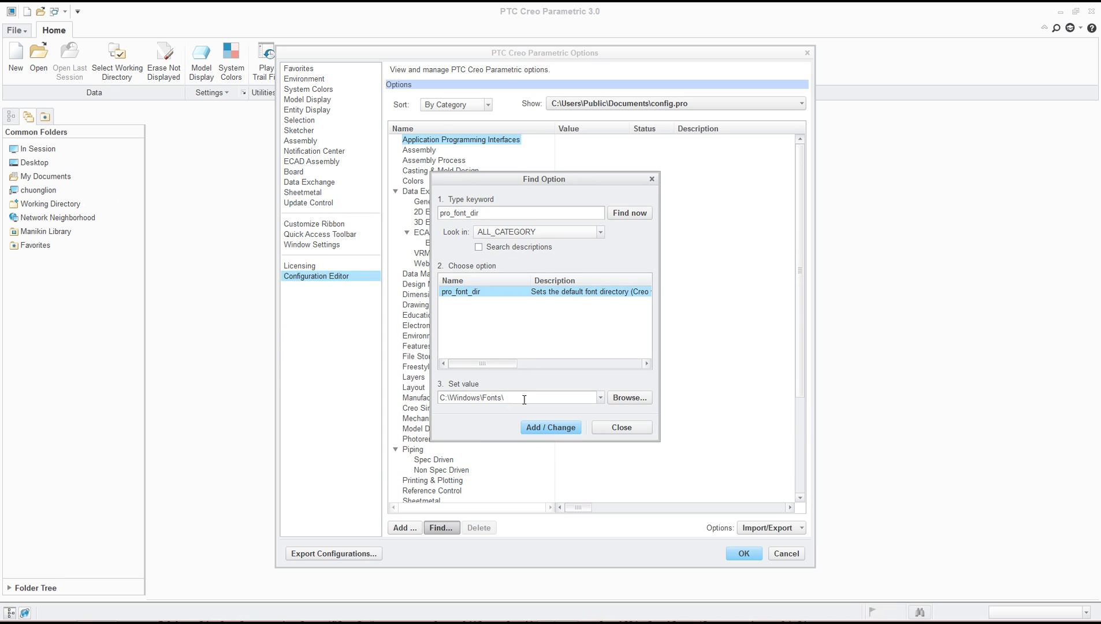
double_click(517, 399)
key(Delete)
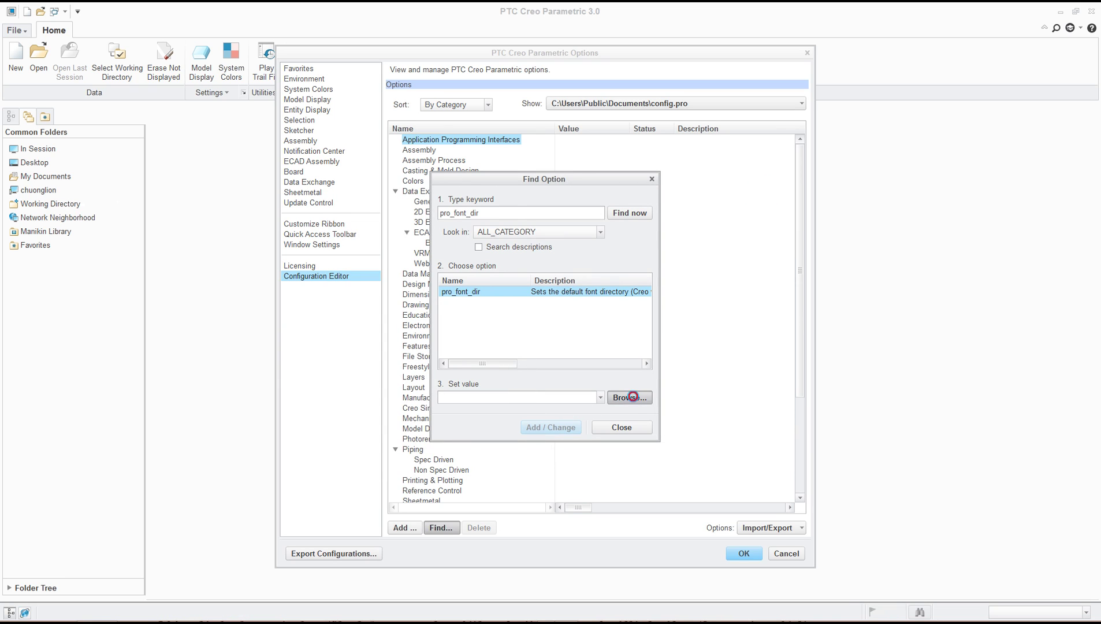
Step: Browse for the pro_font_dir directory and go to the C:\Windows folder
click(632, 396)
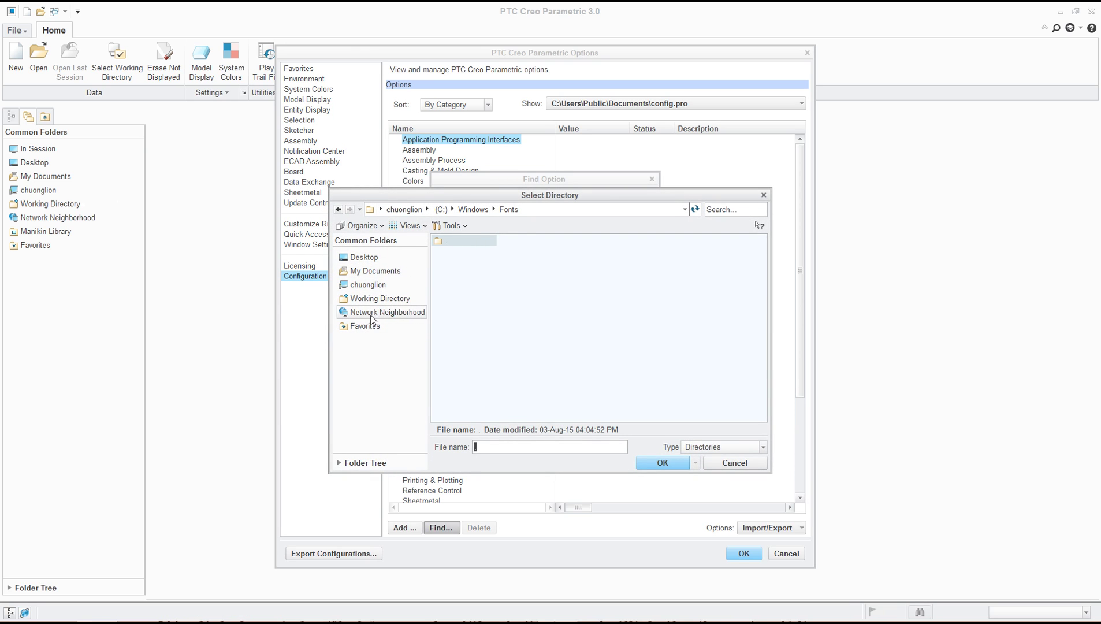
click(369, 285)
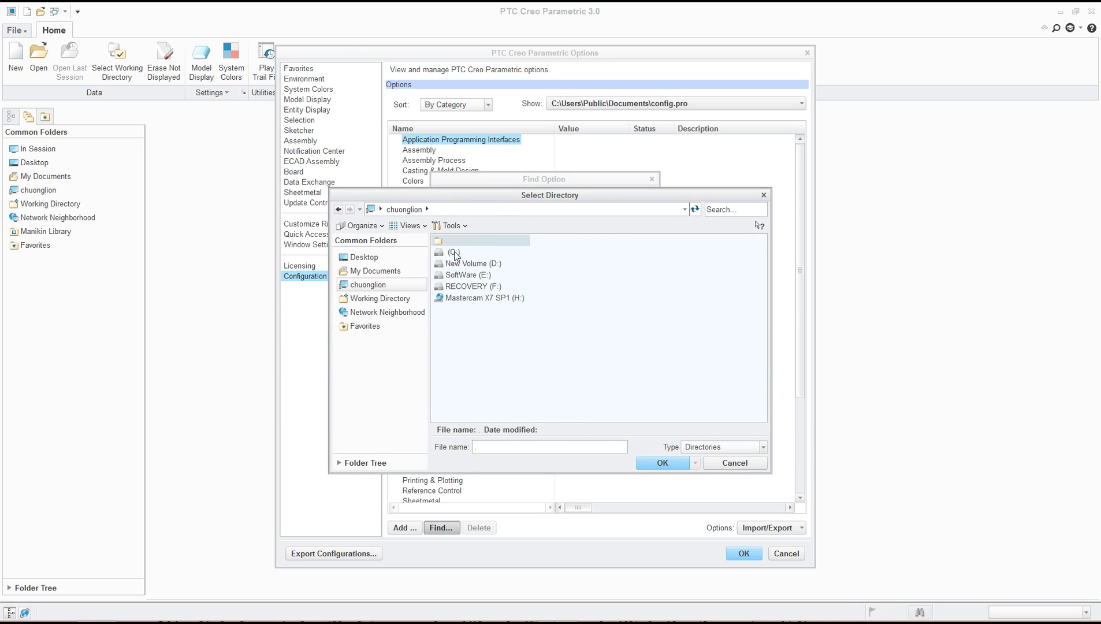
double_click(454, 254)
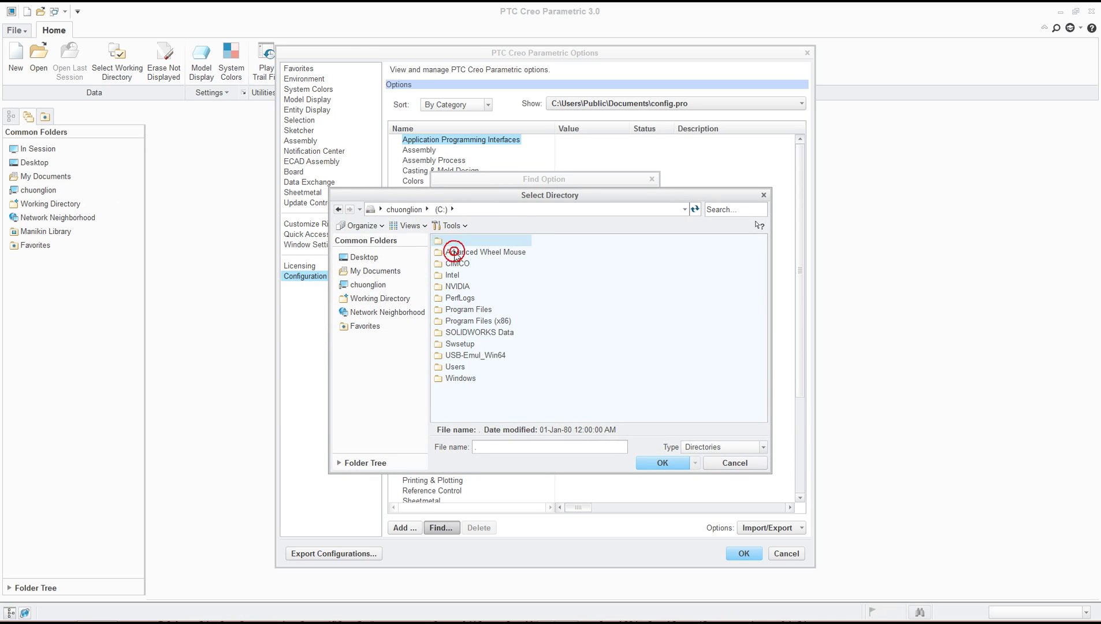
double_click(459, 379)
Step: Try entering font as the directory name in the C:\Windows folder
click(501, 444)
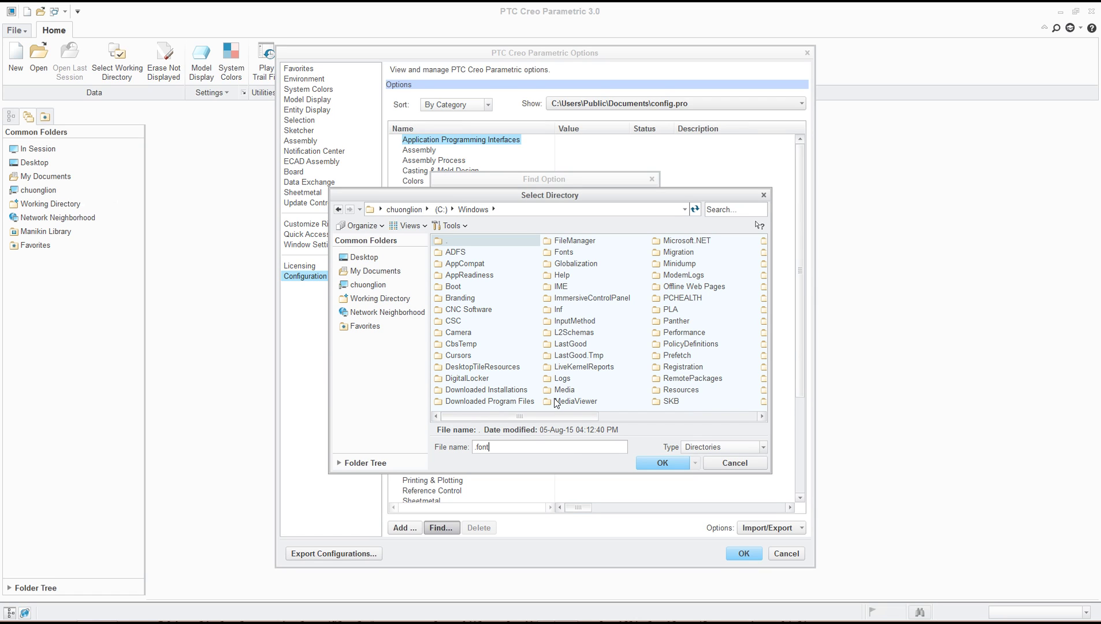
double_click(528, 446)
key(BackSpace)
text(fon)
Step: Choose the Fonts folder in C:\Windows as the pro_font_dir value, add the option and confirm the program options
scroll(572, 362, down, 2)
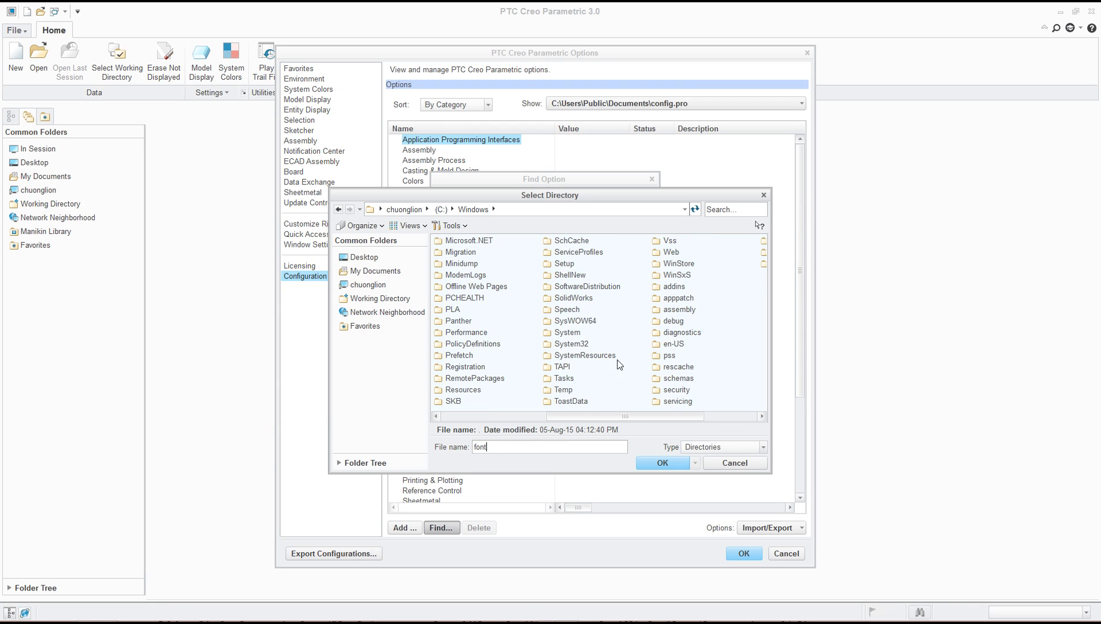
scroll(687, 369, down, 1)
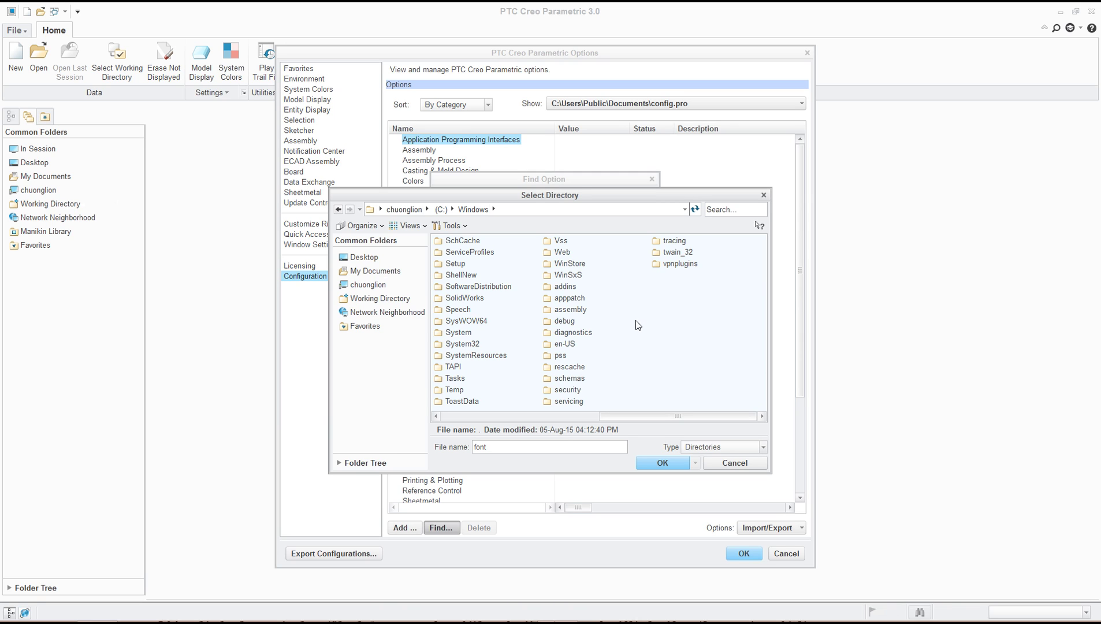
scroll(571, 349, up, 2)
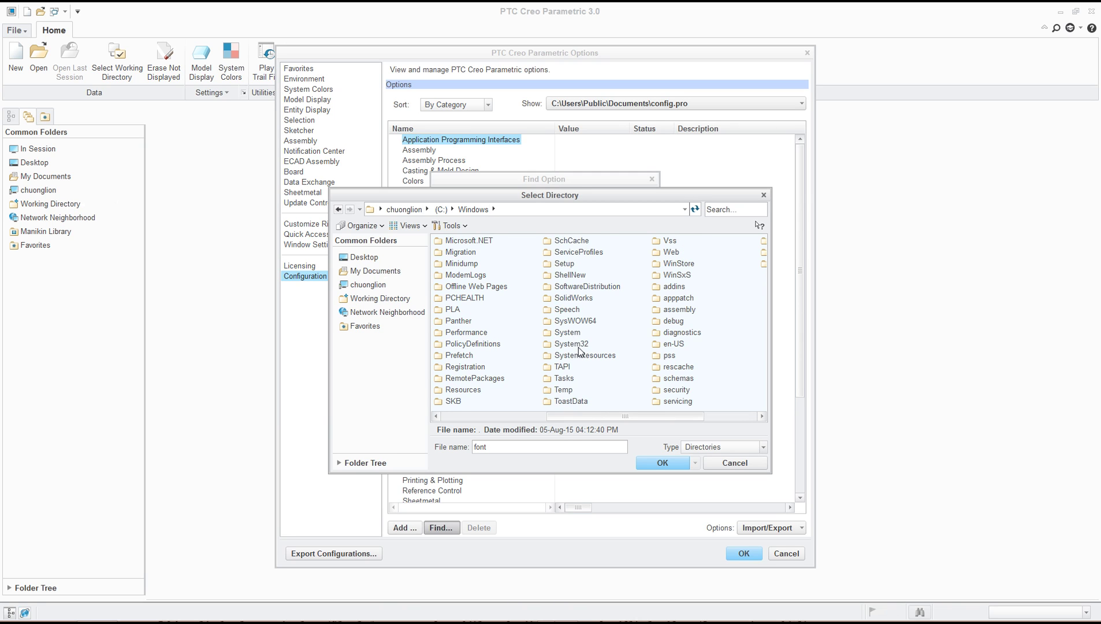
scroll(571, 348, up, 1)
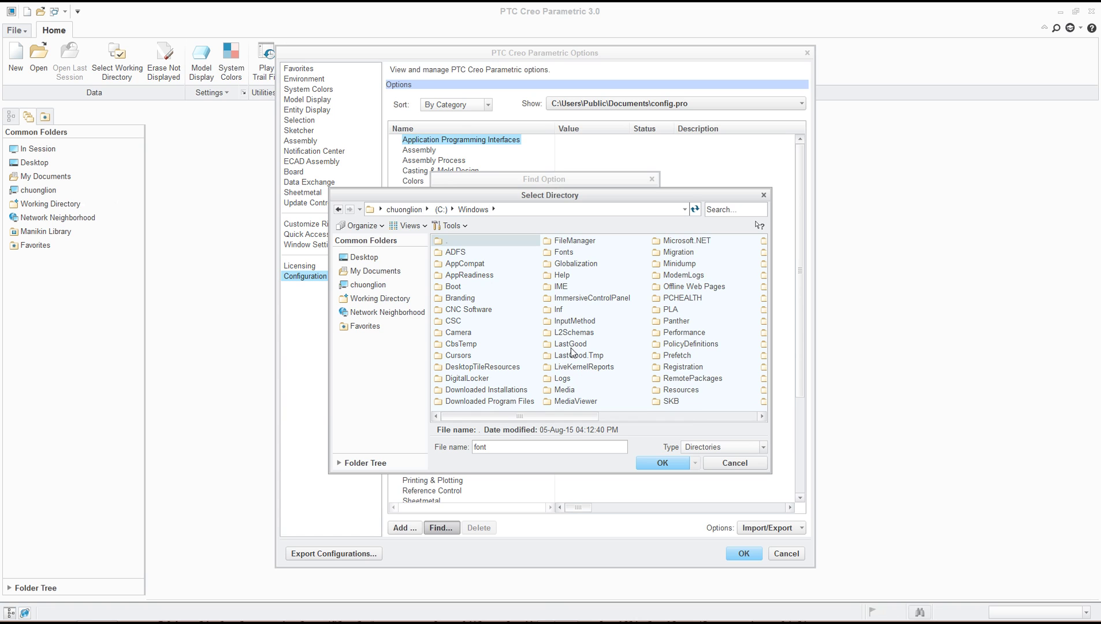
scroll(631, 311, down, 3)
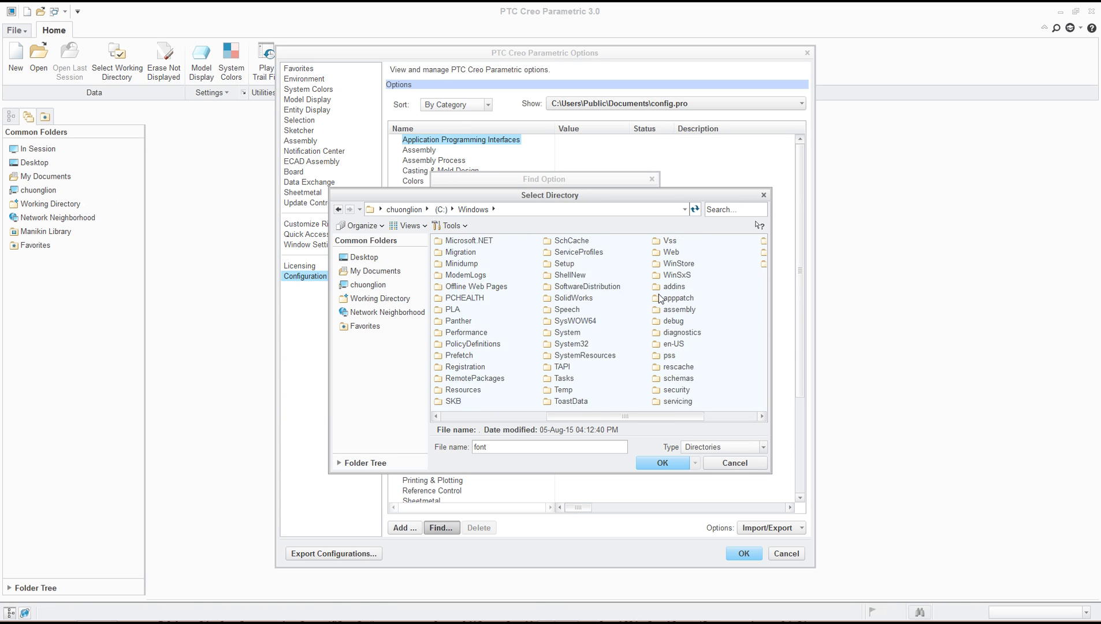
scroll(519, 347, up, 3)
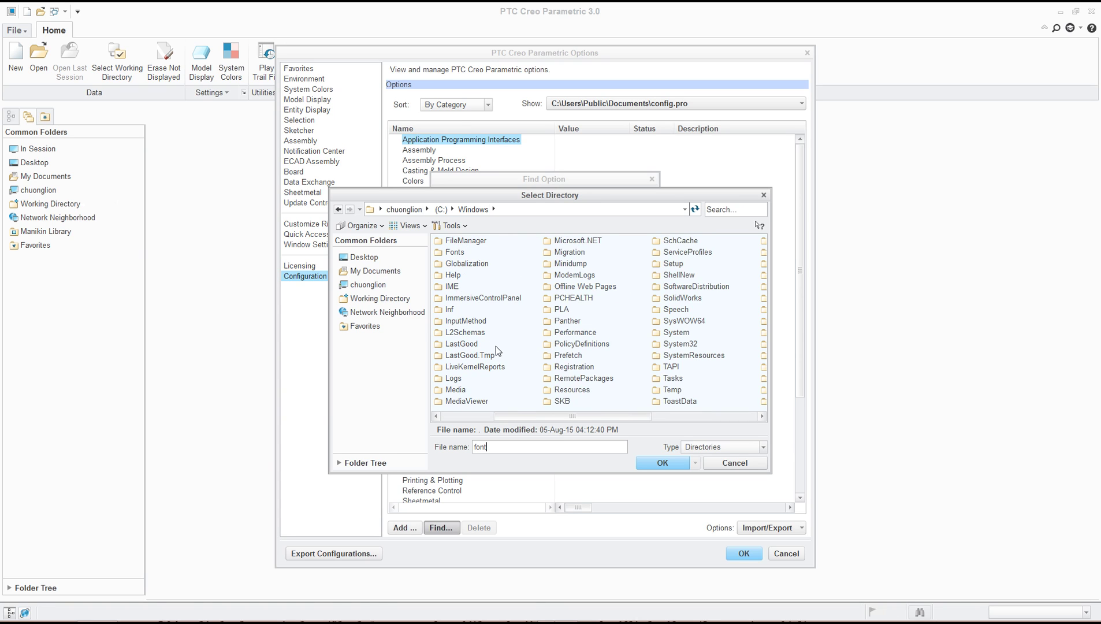
scroll(462, 322, down, 1)
click(457, 253)
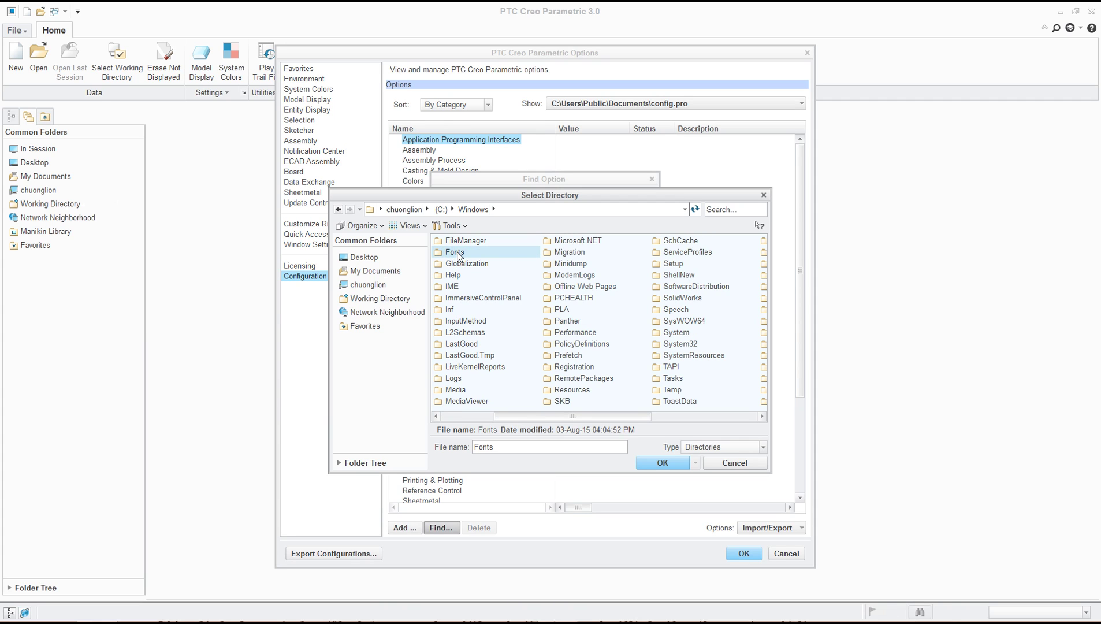
double_click(457, 254)
click(667, 459)
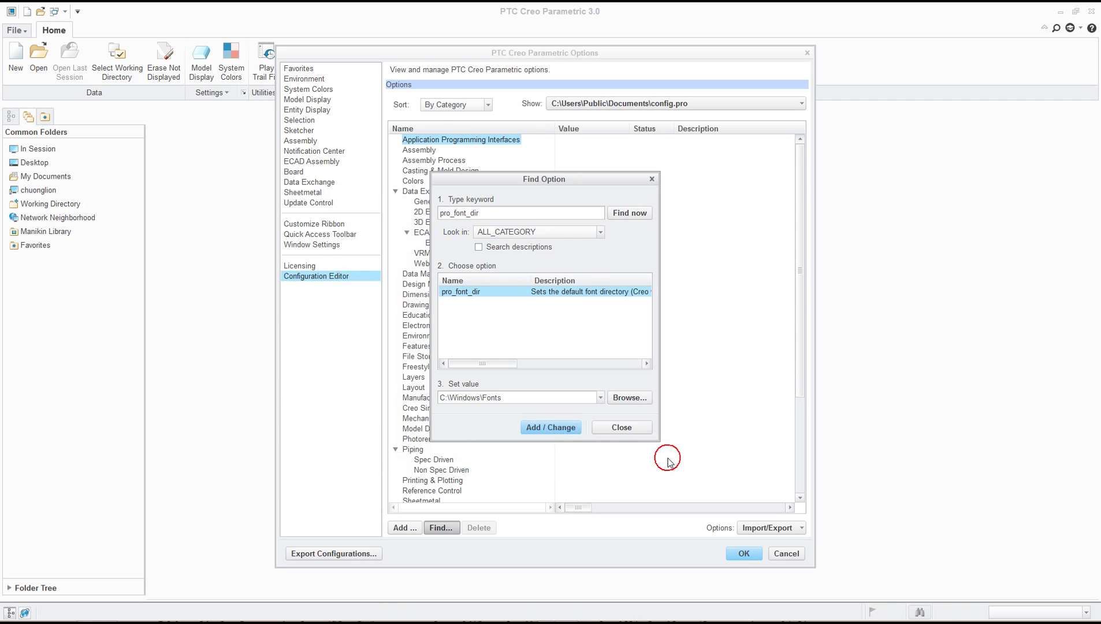
click(560, 425)
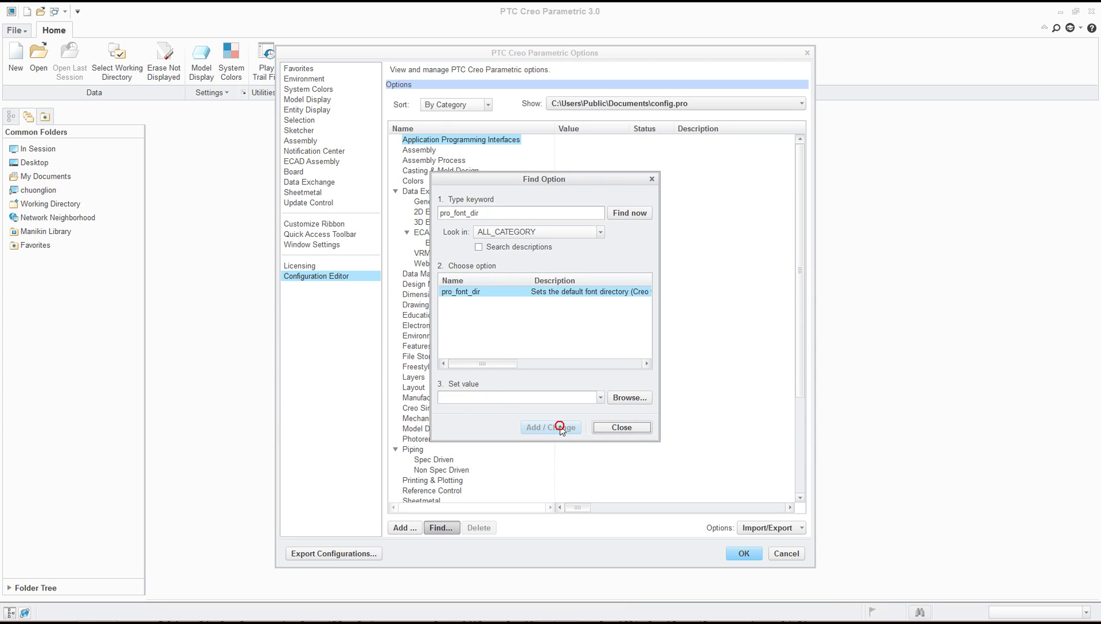
click(739, 554)
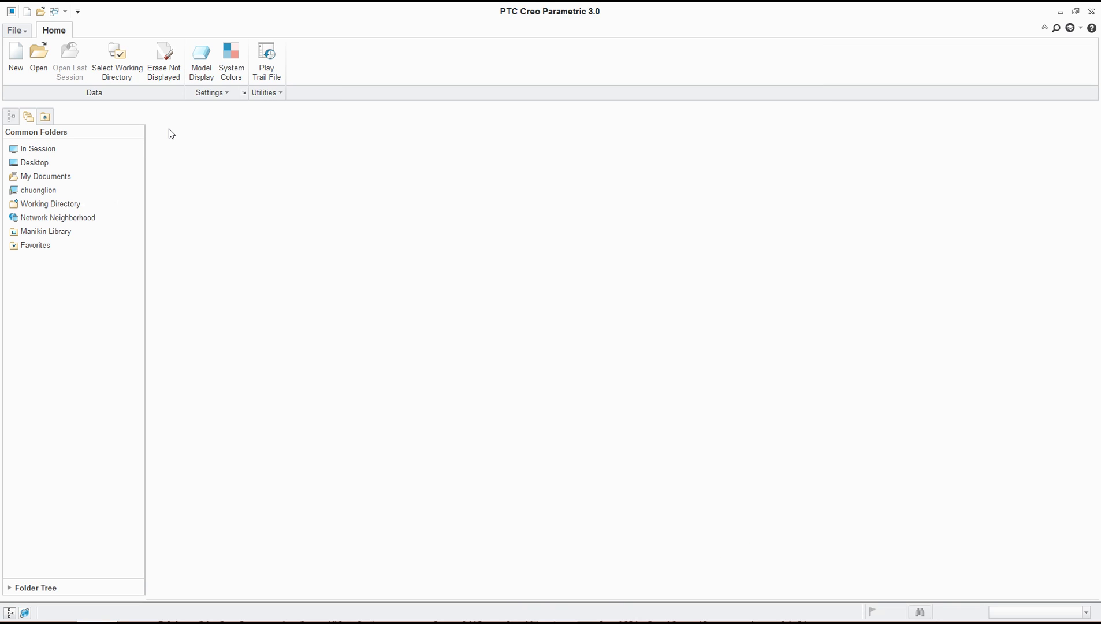
Step: Switch to the desktop and open the C:\Windows folder in File Explorer
click(1060, 11)
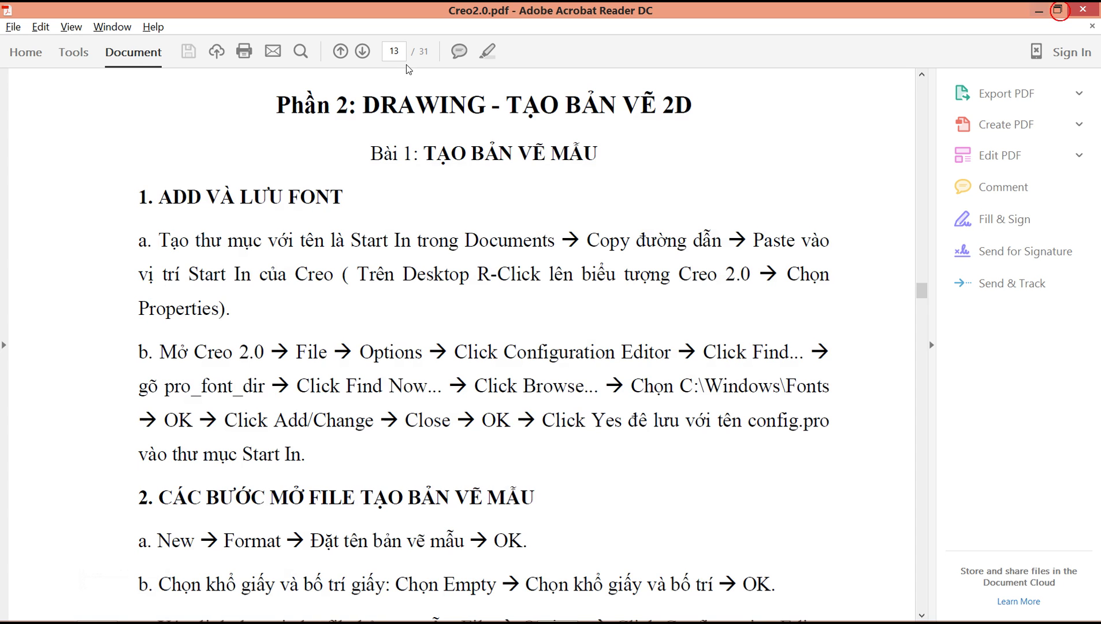
key(super+d)
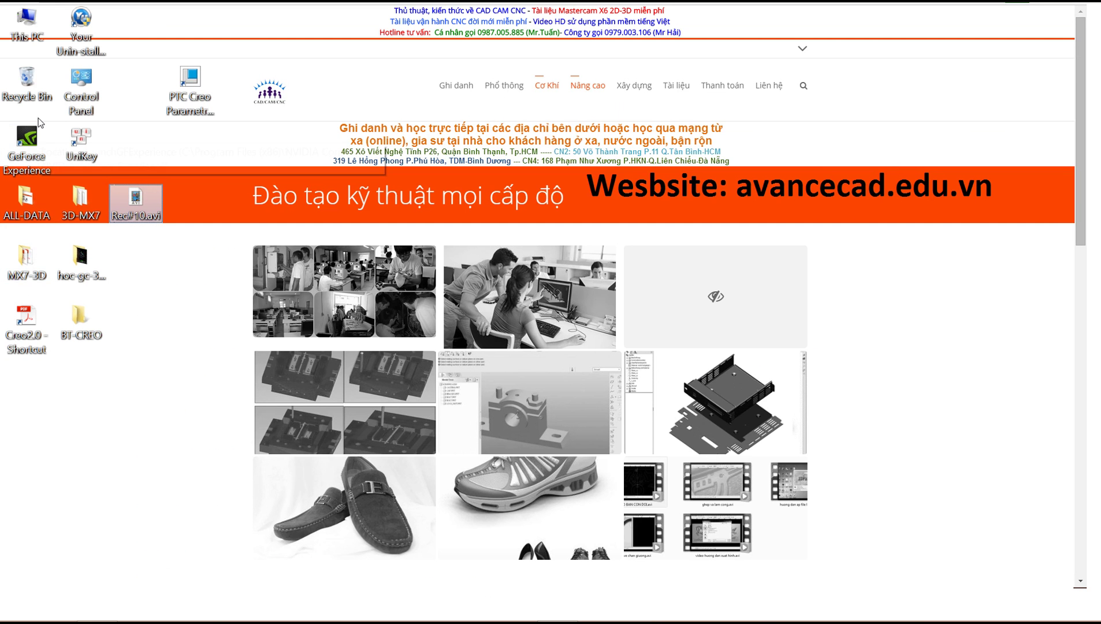
double_click(20, 27)
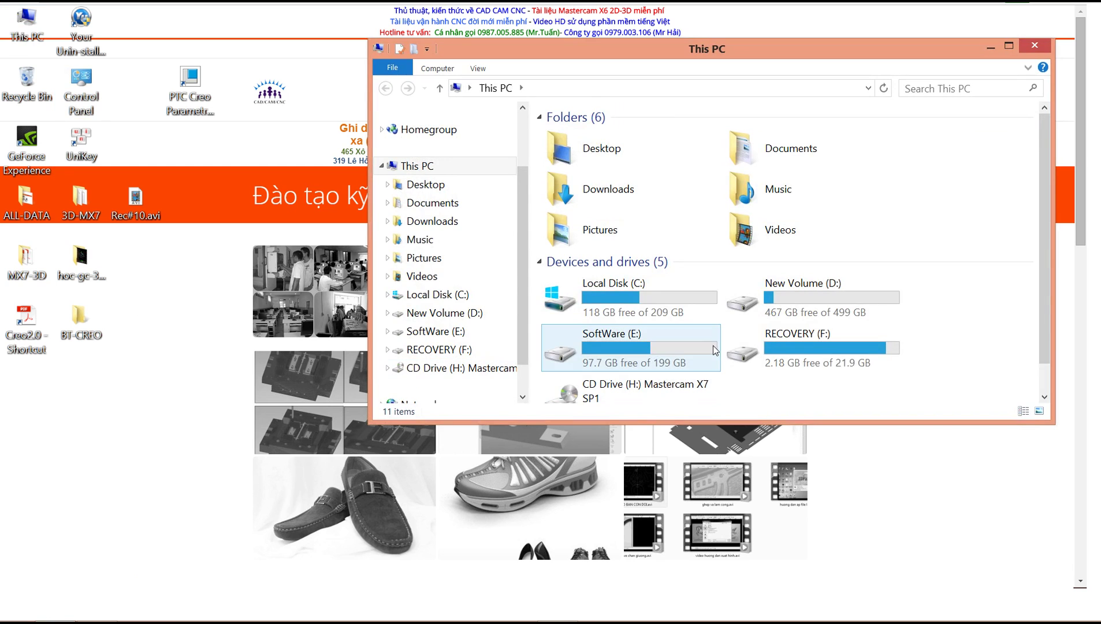
double_click(673, 309)
double_click(598, 309)
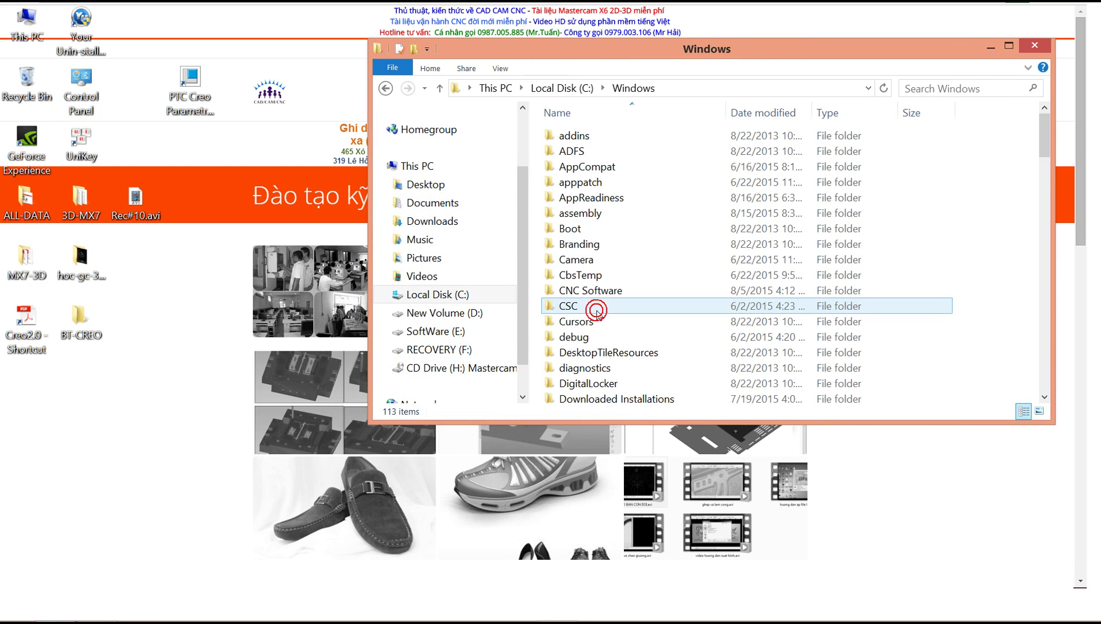
Step: Search C:\Windows for font, examine the installed fonts in the Fonts folder and close File Explorer
drag(1044, 147, 1059, 113)
click(976, 92)
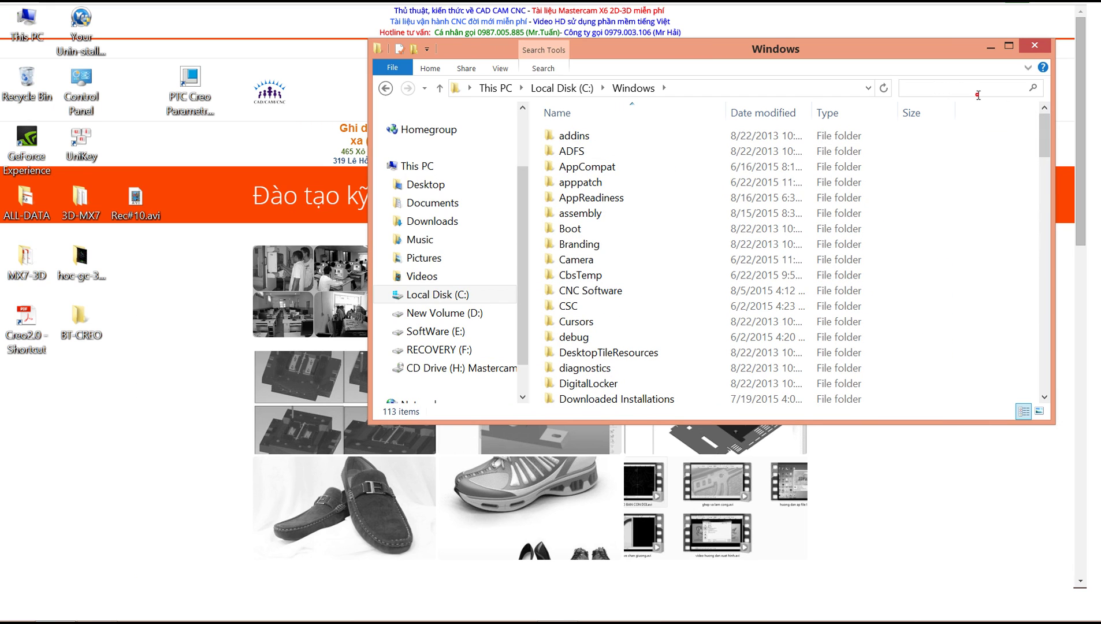
text(font)
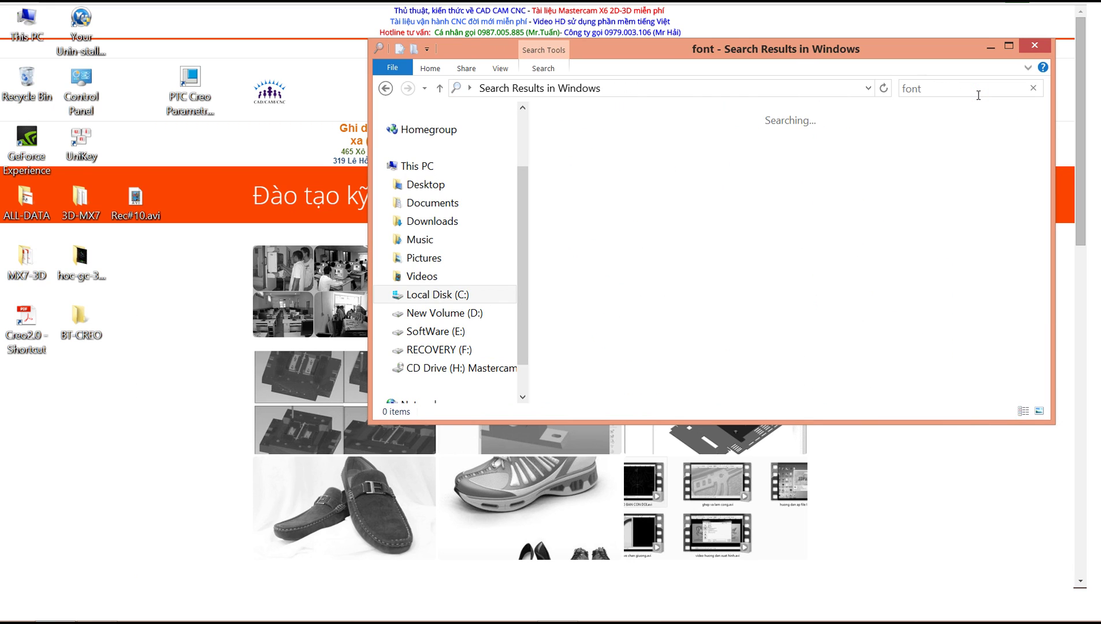
double_click(683, 123)
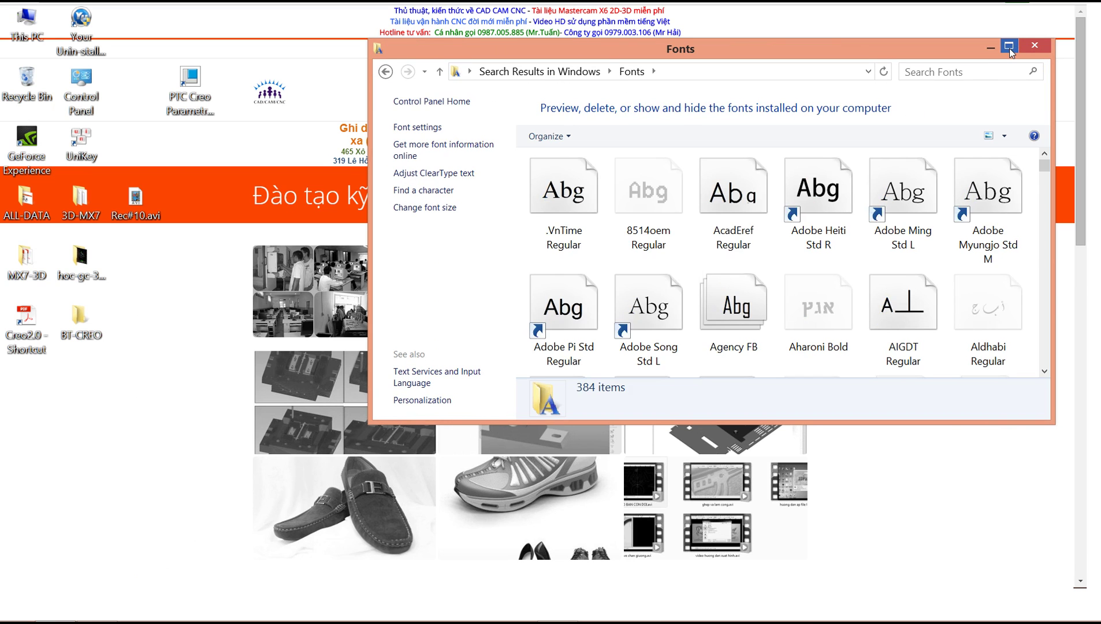
scroll(830, 183, down, 5)
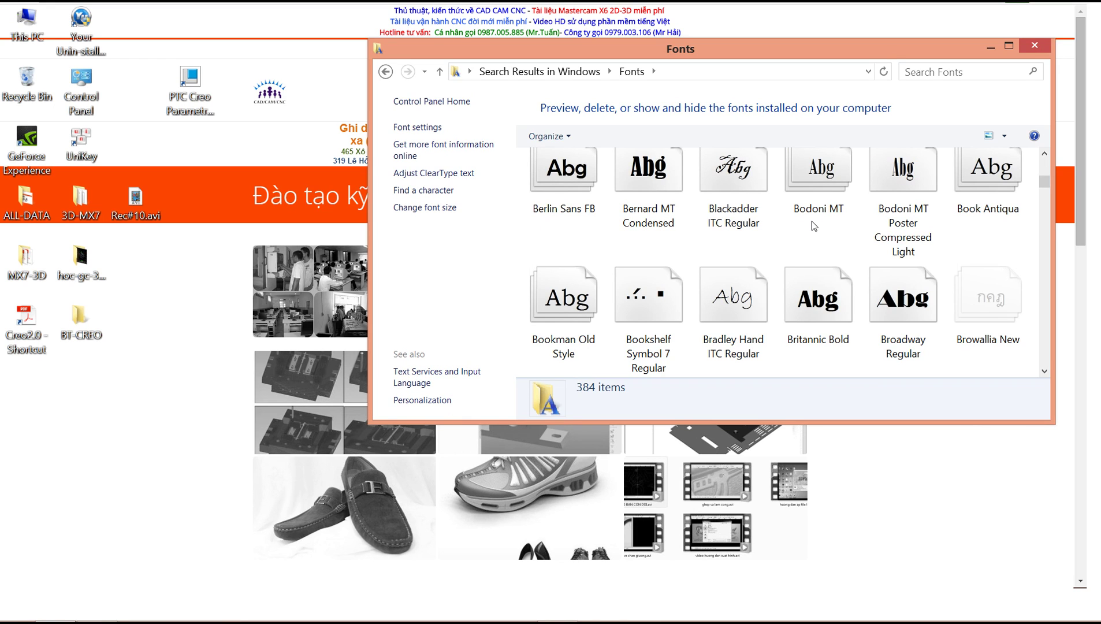
click(1032, 46)
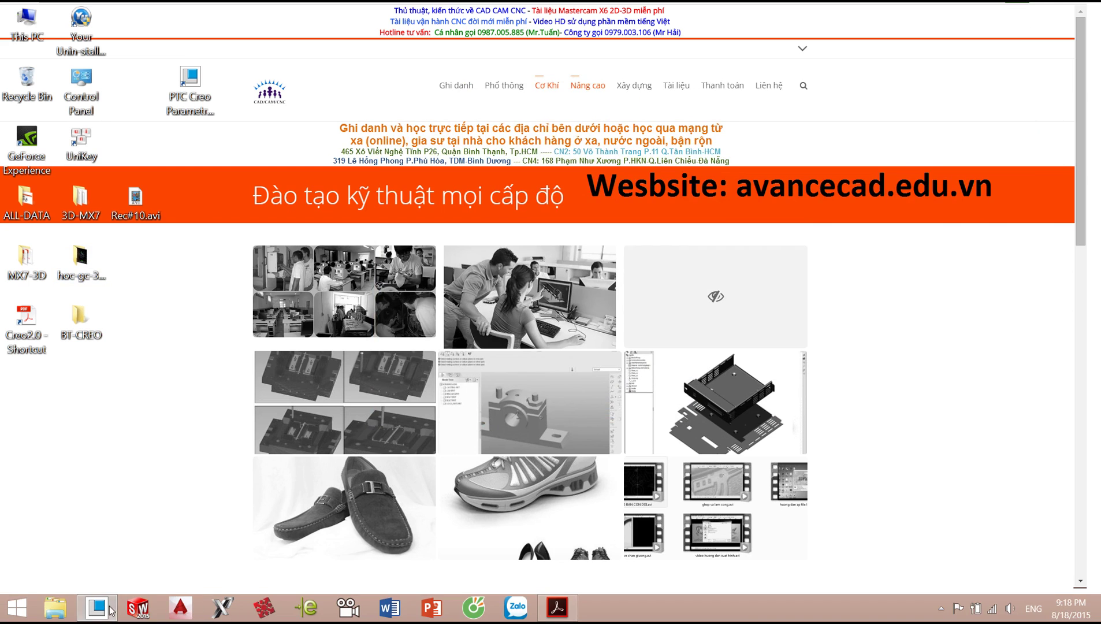
Step: Switch to Creo2.0.pdf and read the instructions for creating a drawing format file and setting its units
click(109, 609)
click(557, 608)
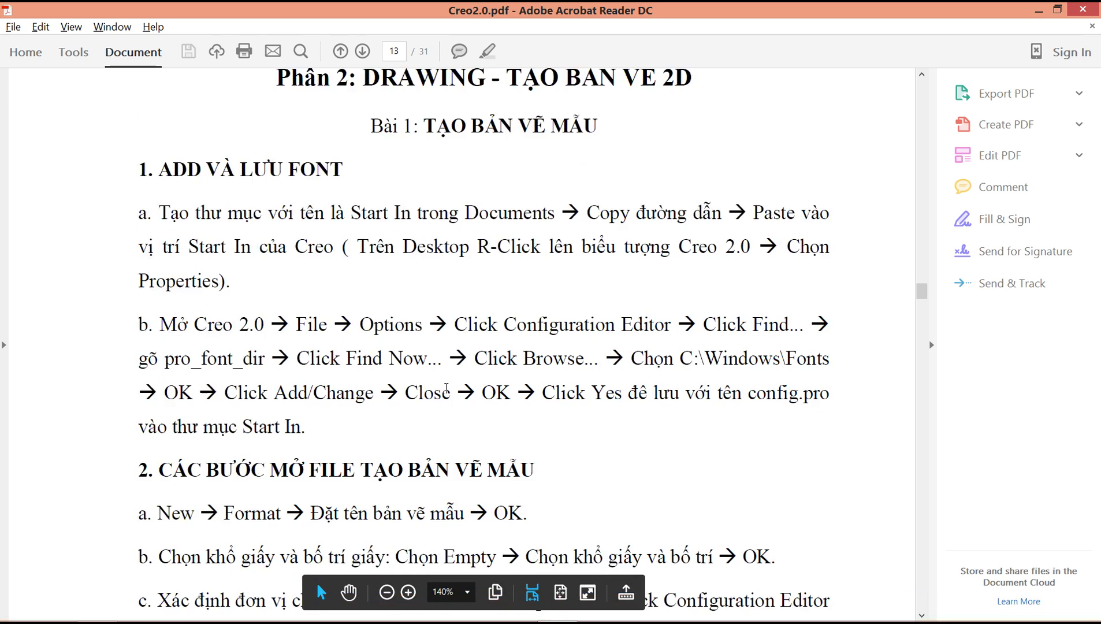
scroll(447, 388, down, 2)
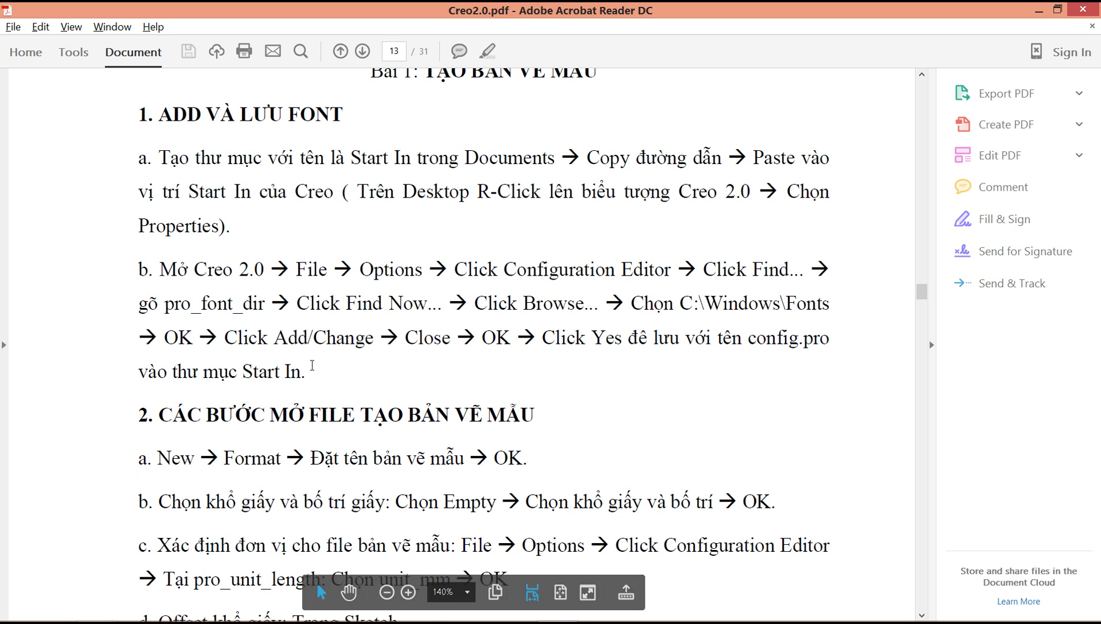
scroll(223, 430, down, 1)
scroll(223, 430, down, 1)
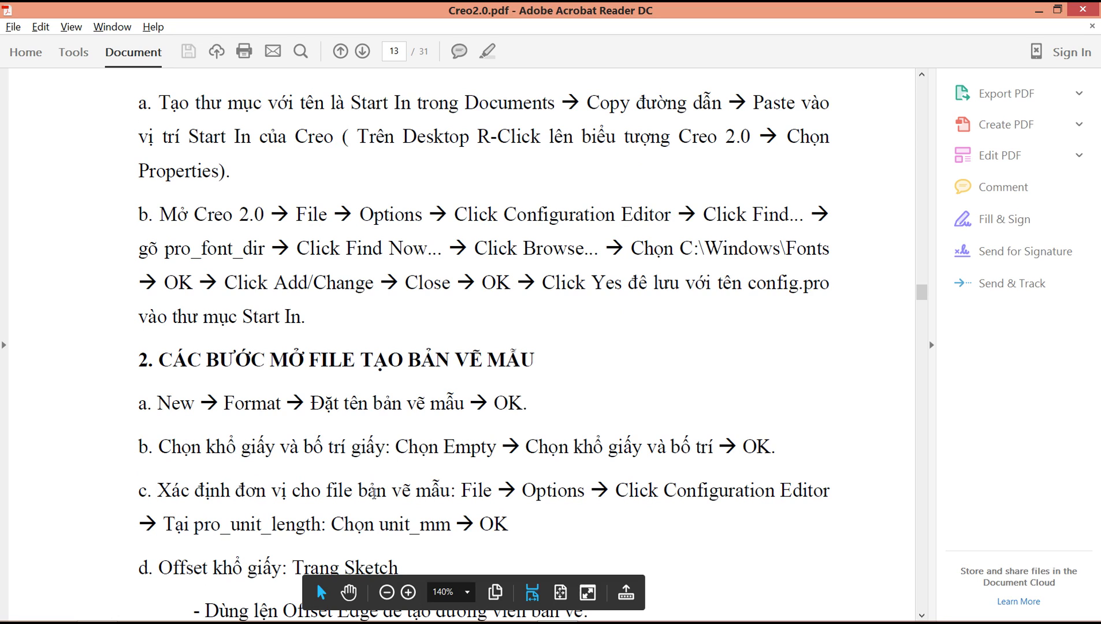
Step: Switch to Creo Parametric and start a new Format file named KHUNGTEN-TIEUCHUAN
key(alt+Tab)
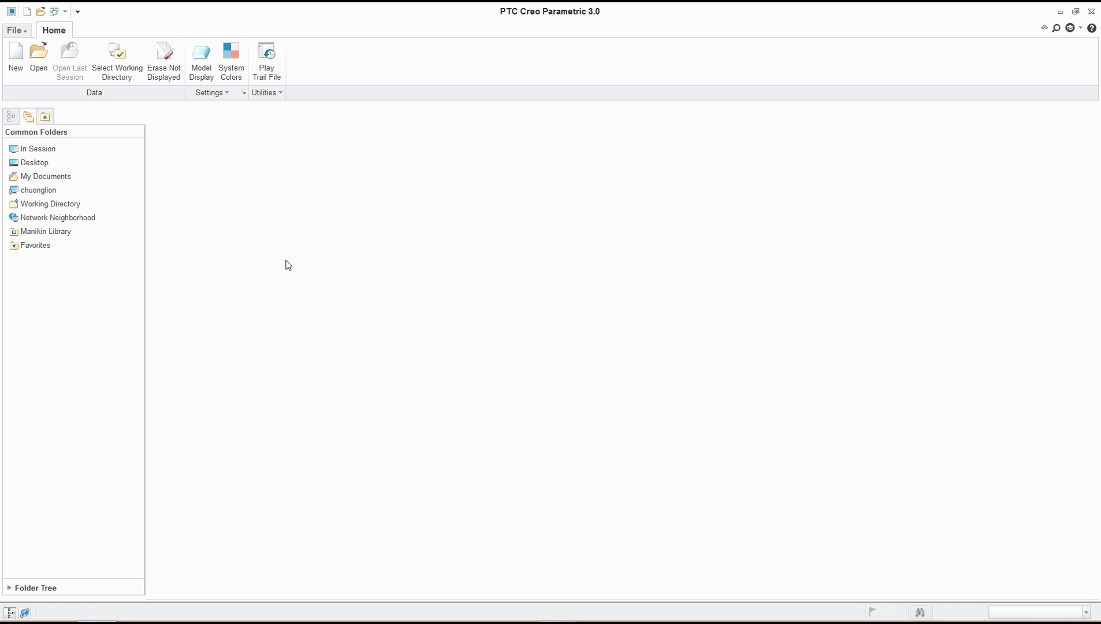
click(22, 59)
click(443, 310)
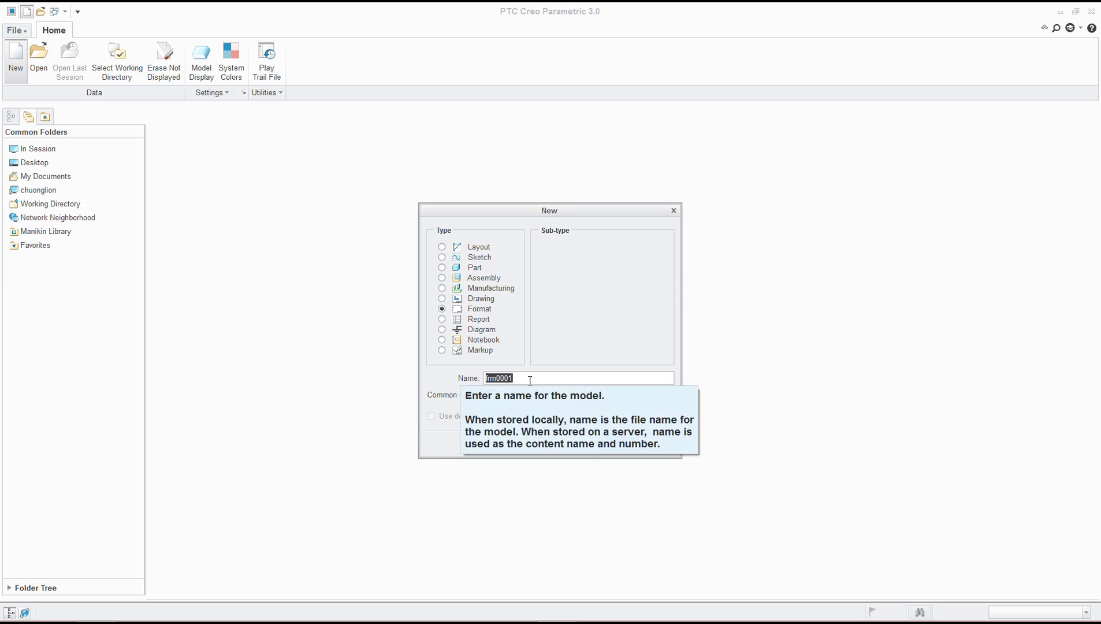
text(K)
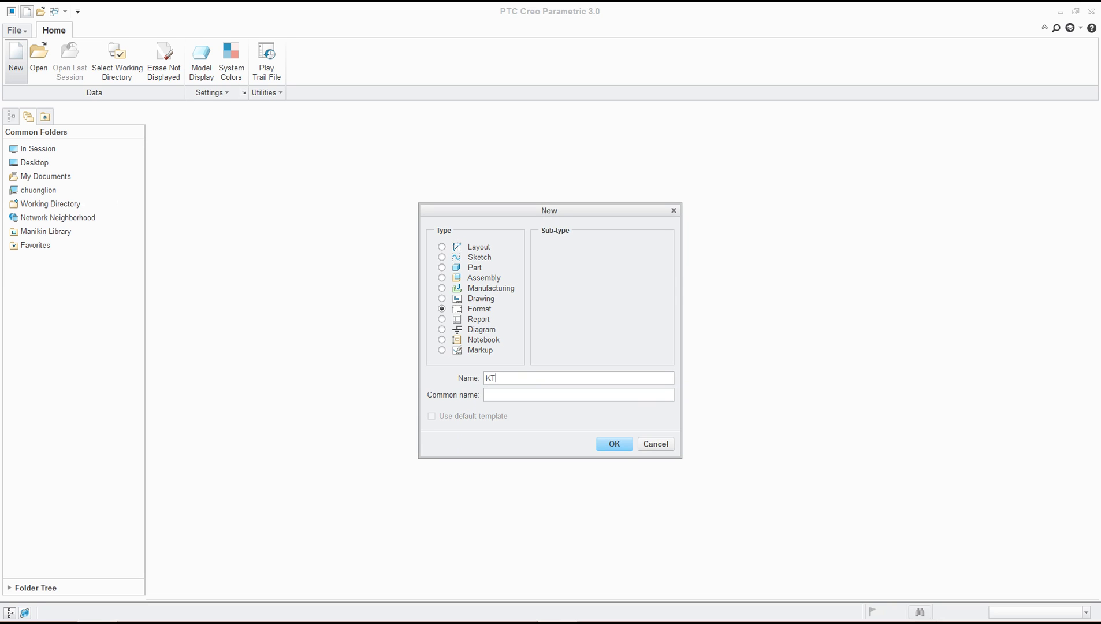
text(HUNGTEN-TIEUCHUAN)
click(612, 443)
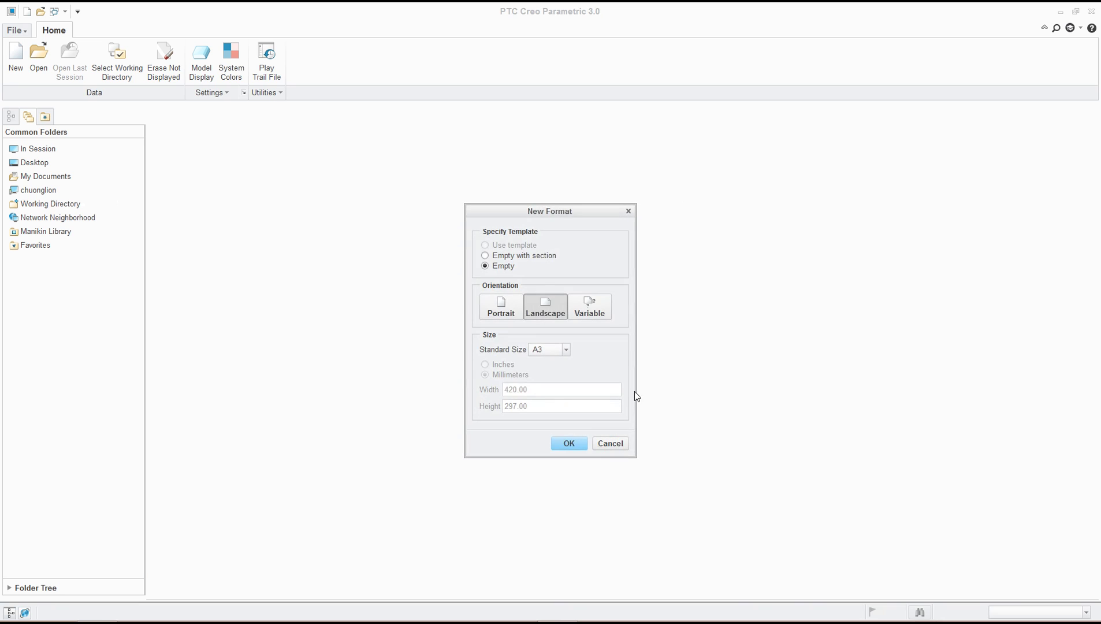
Step: Try the Empty with section template, browse for a section file without choosing one, and return to the Empty template
click(508, 256)
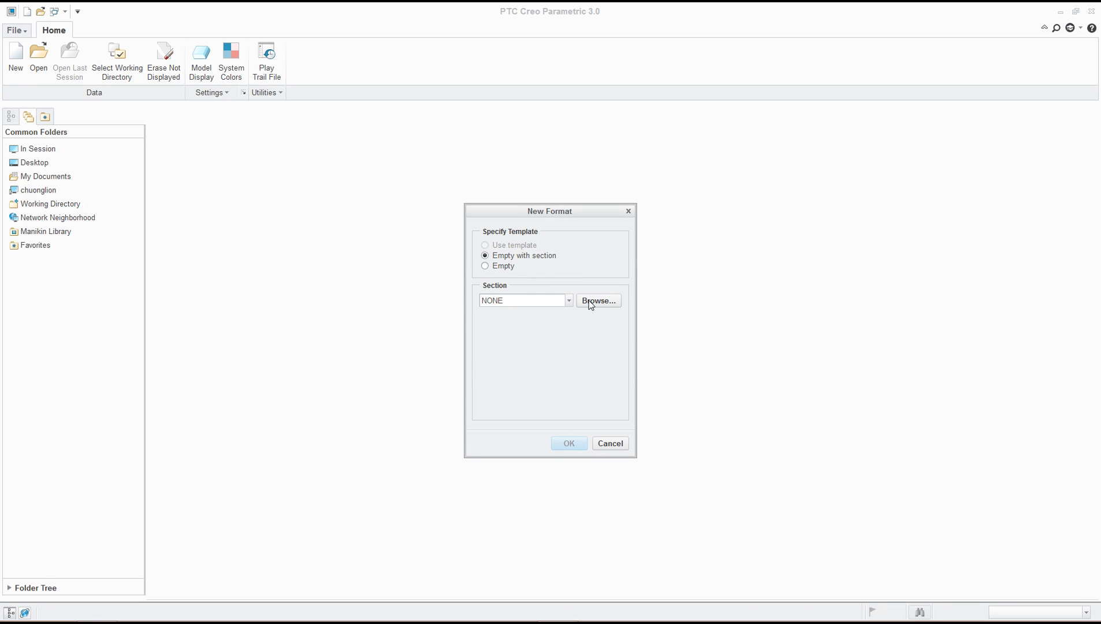
click(504, 265)
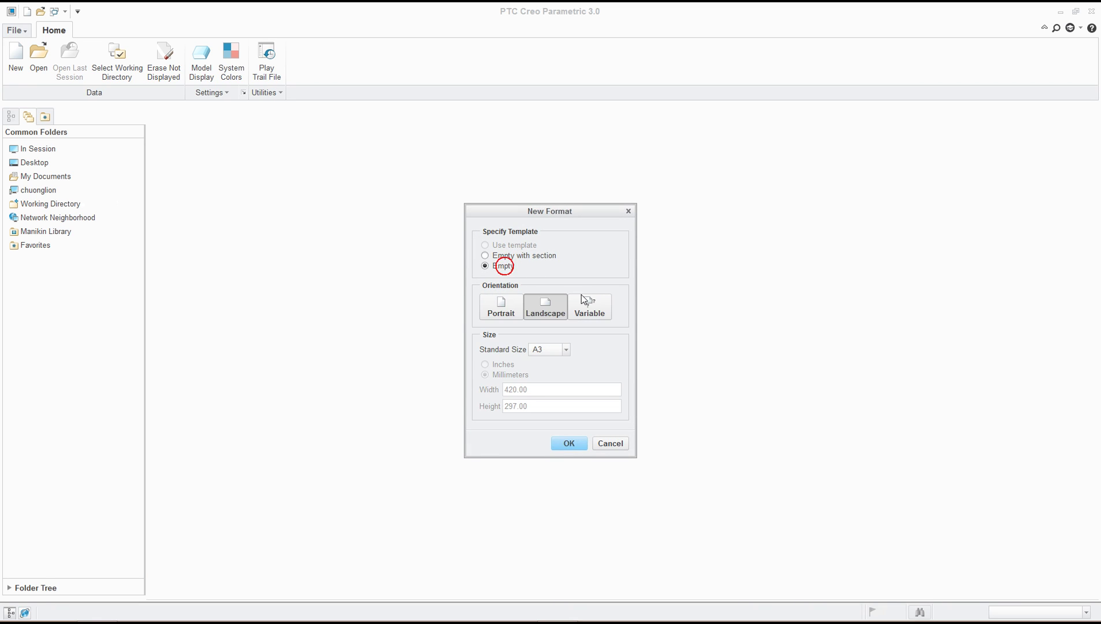
click(520, 258)
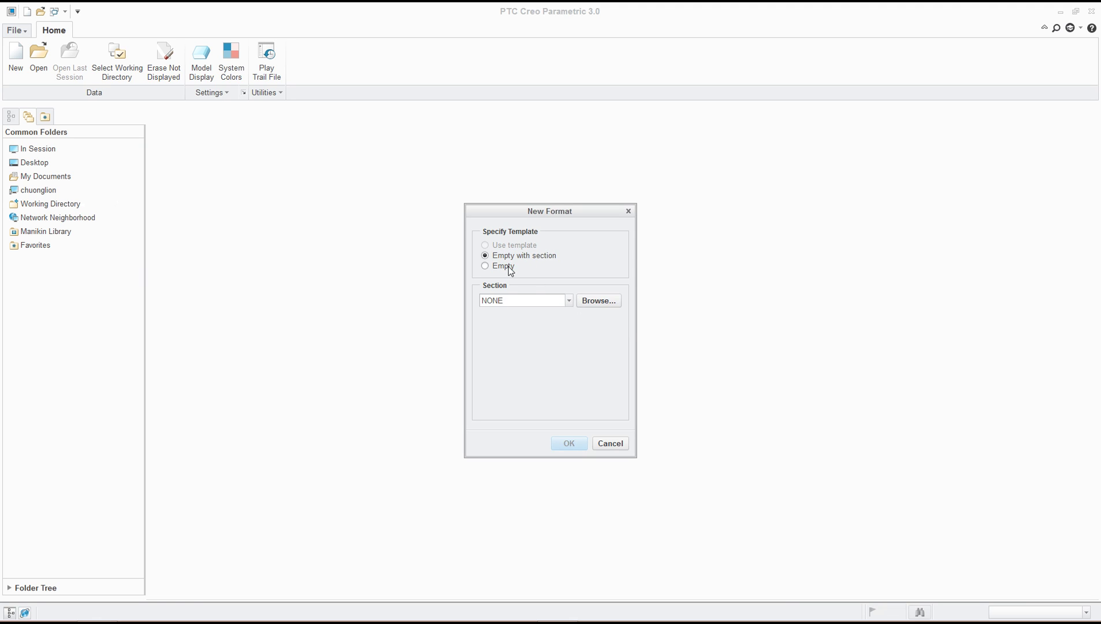
click(503, 265)
click(508, 256)
click(594, 300)
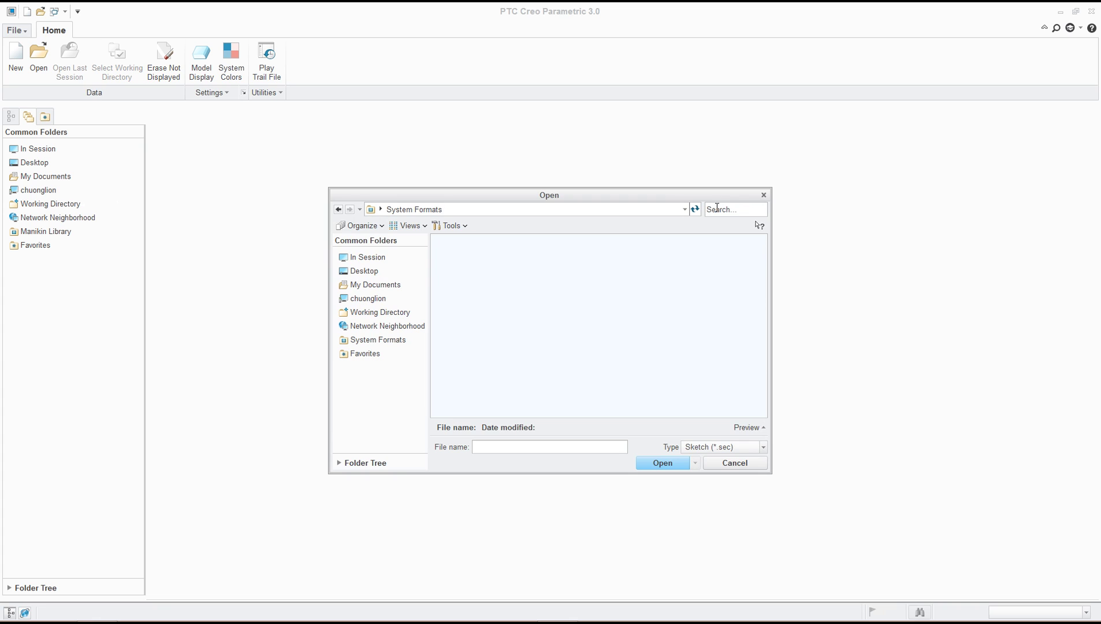
click(763, 195)
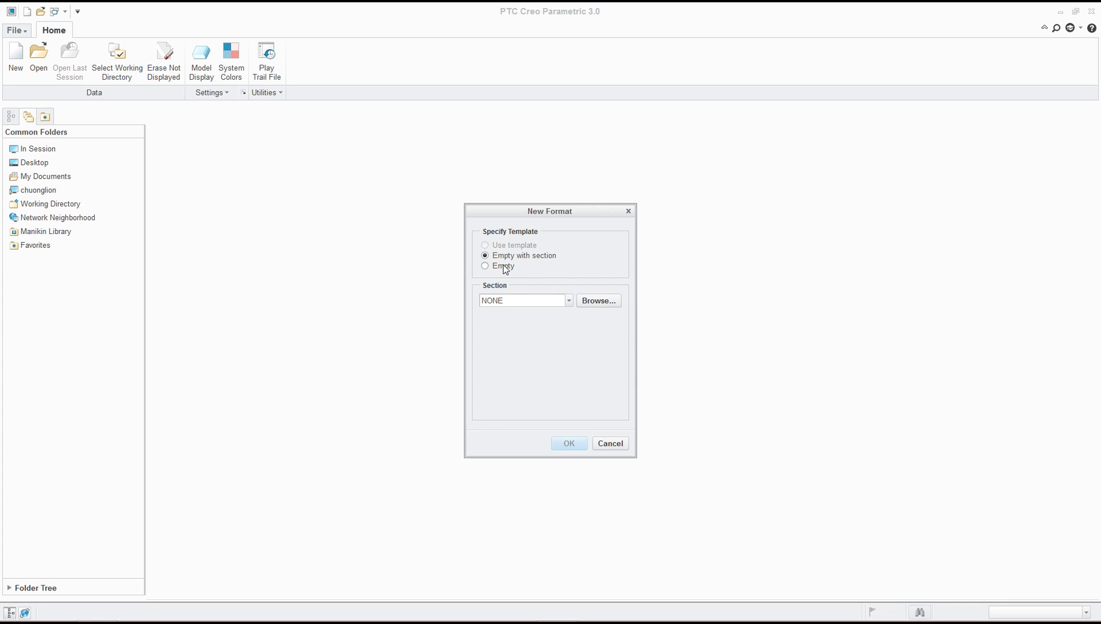
click(505, 268)
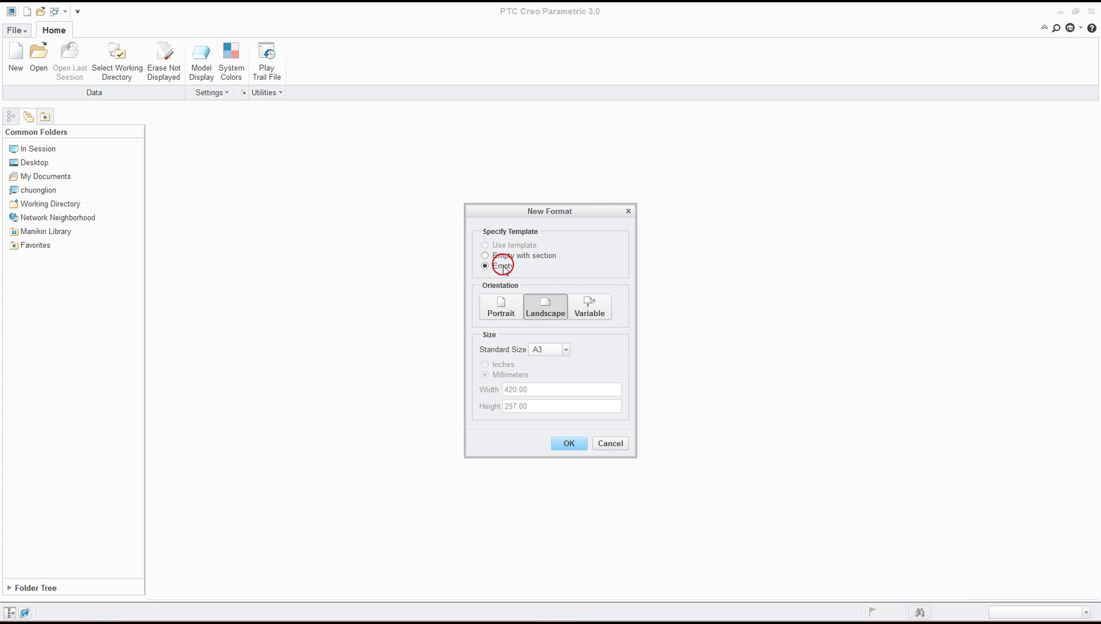
Step: Try the Portrait and Variable orientations for the new format and return to Landscape
click(515, 311)
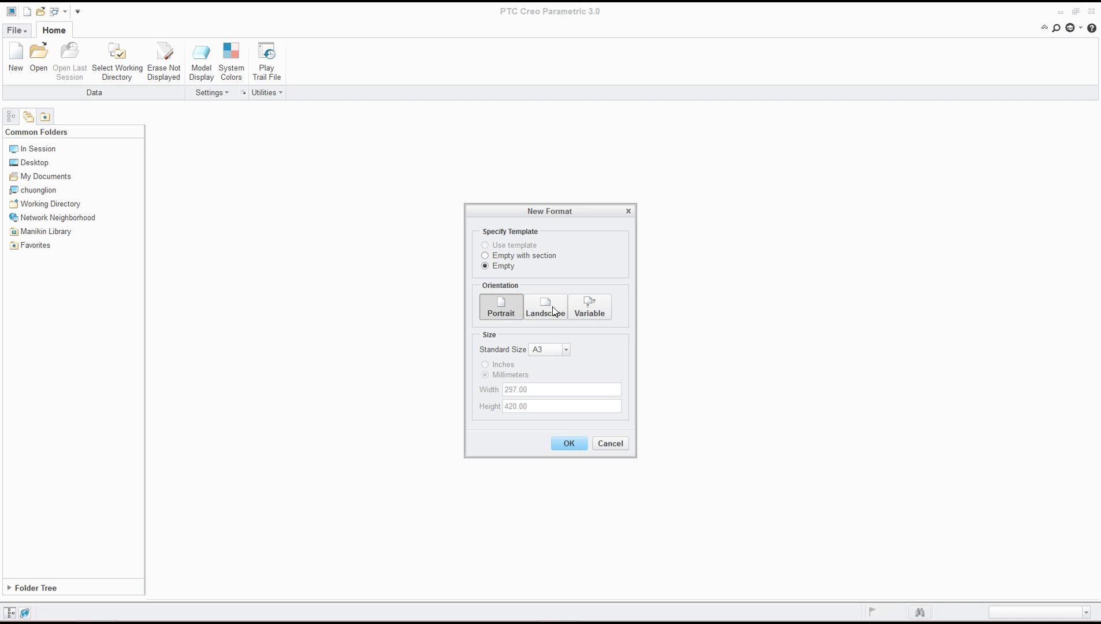
click(554, 311)
click(597, 310)
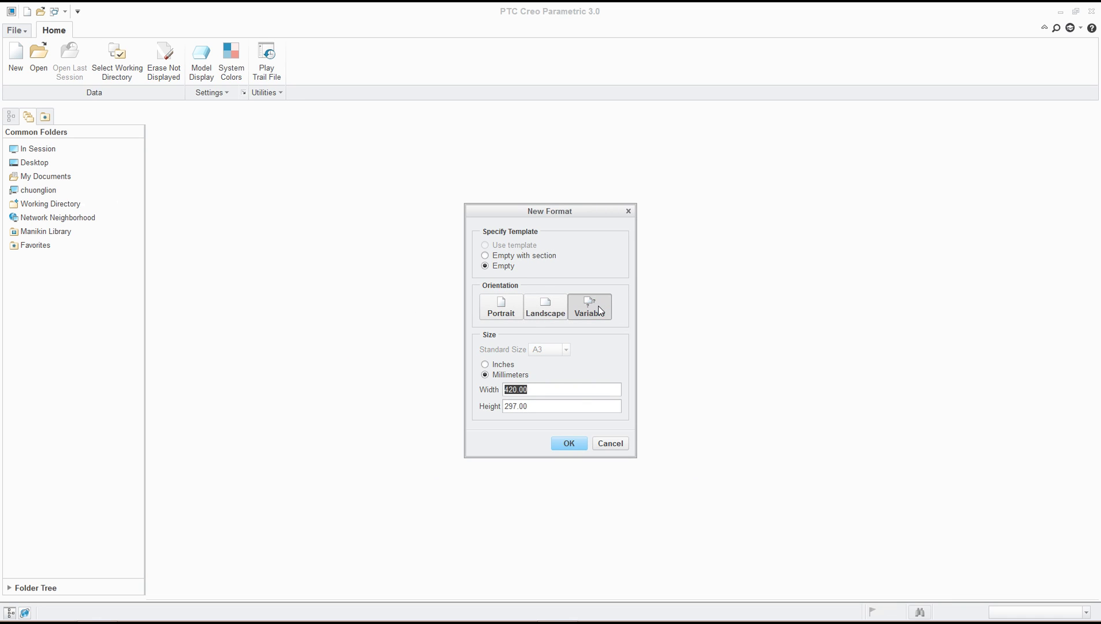
click(548, 303)
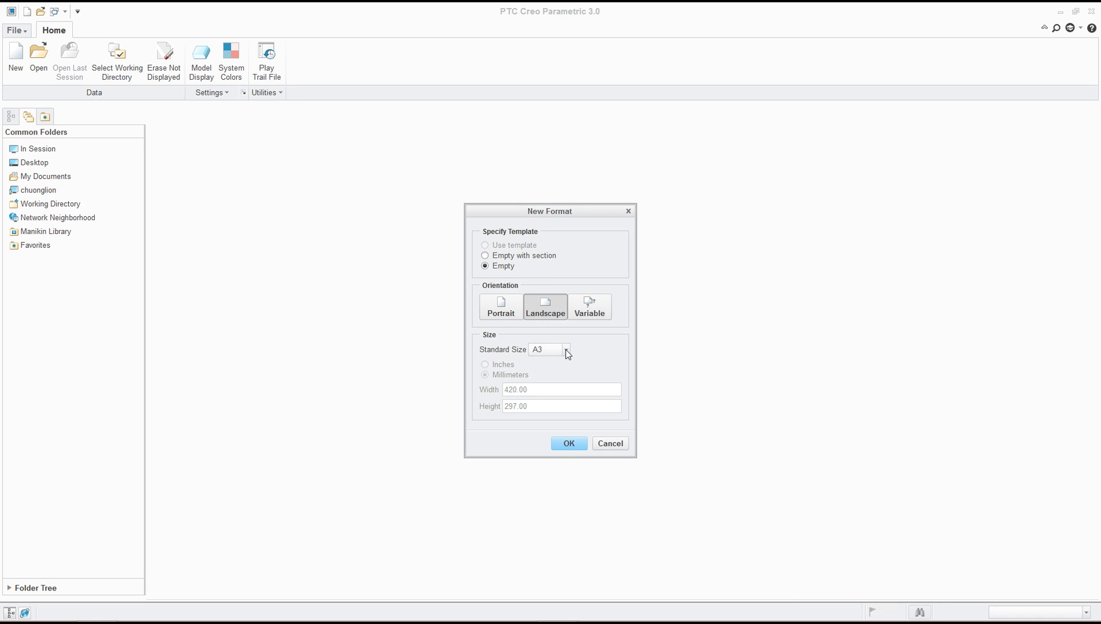
Step: Try several standard sheet sizes starting with A0, create the format as landscape A3, and close its window
click(565, 350)
click(542, 361)
click(565, 349)
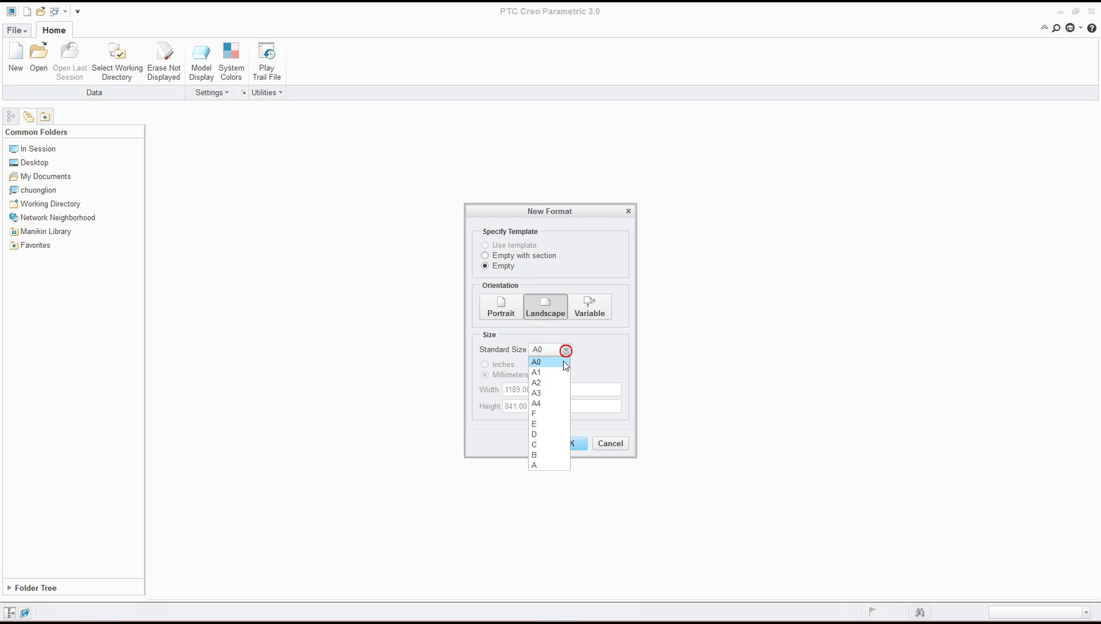
click(554, 382)
click(556, 346)
click(545, 382)
click(559, 350)
click(544, 412)
click(545, 350)
click(547, 394)
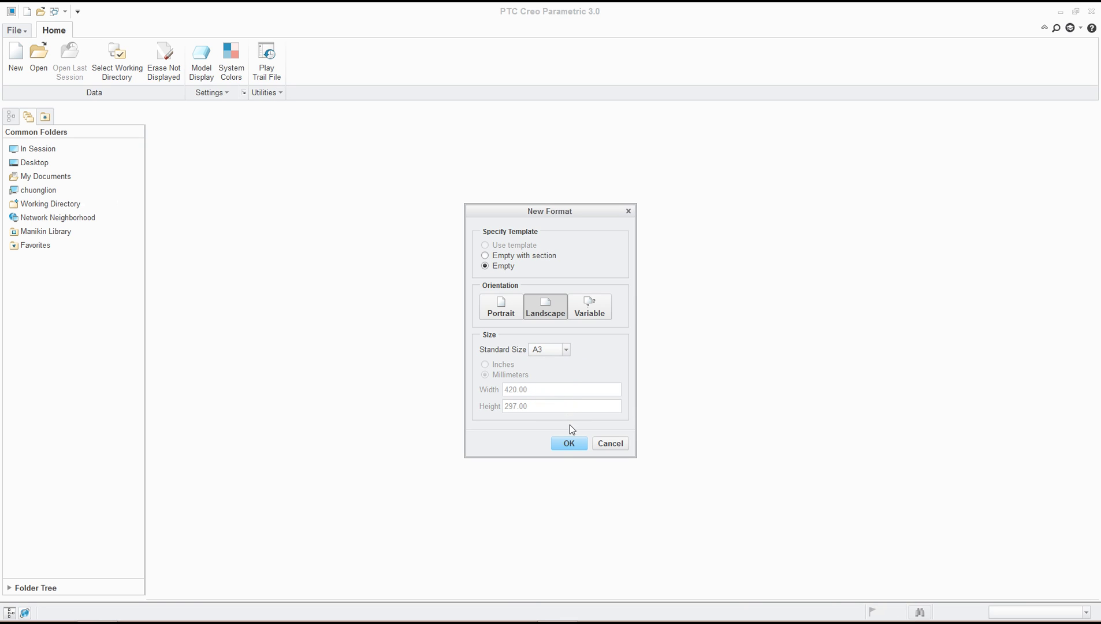
click(576, 444)
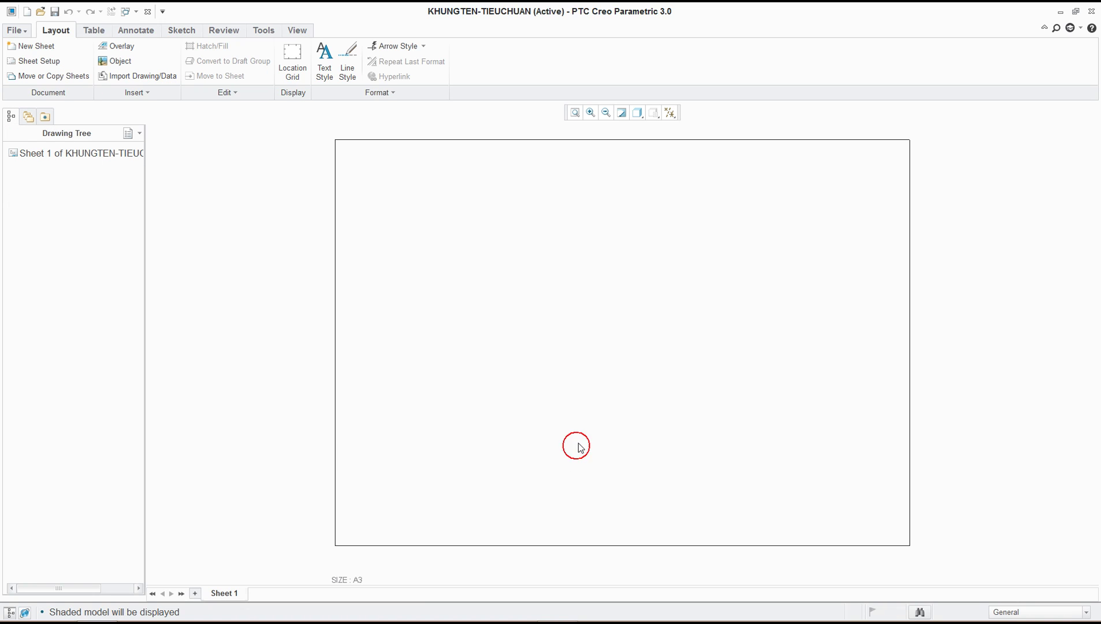
click(148, 12)
click(17, 57)
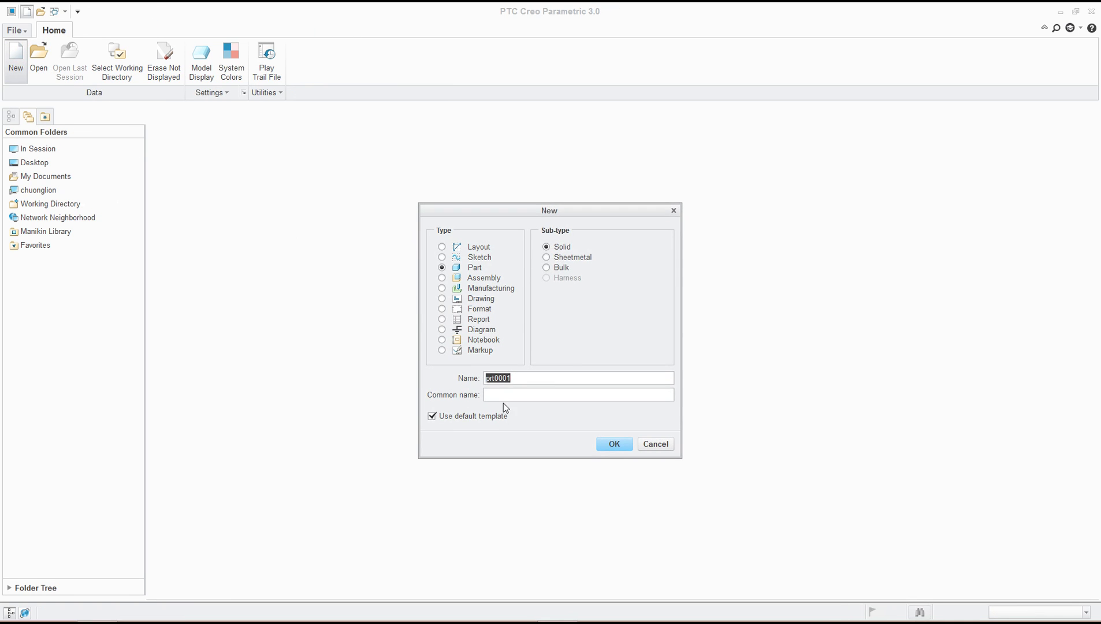
click(466, 311)
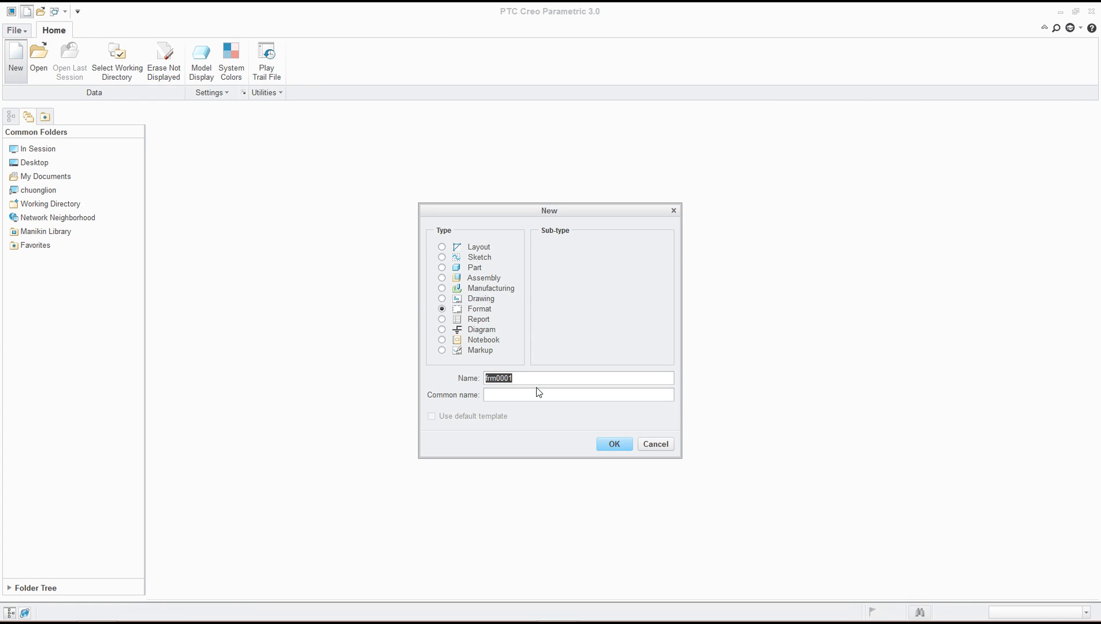
text(KHUNGTEN-TIEUCHUAN)
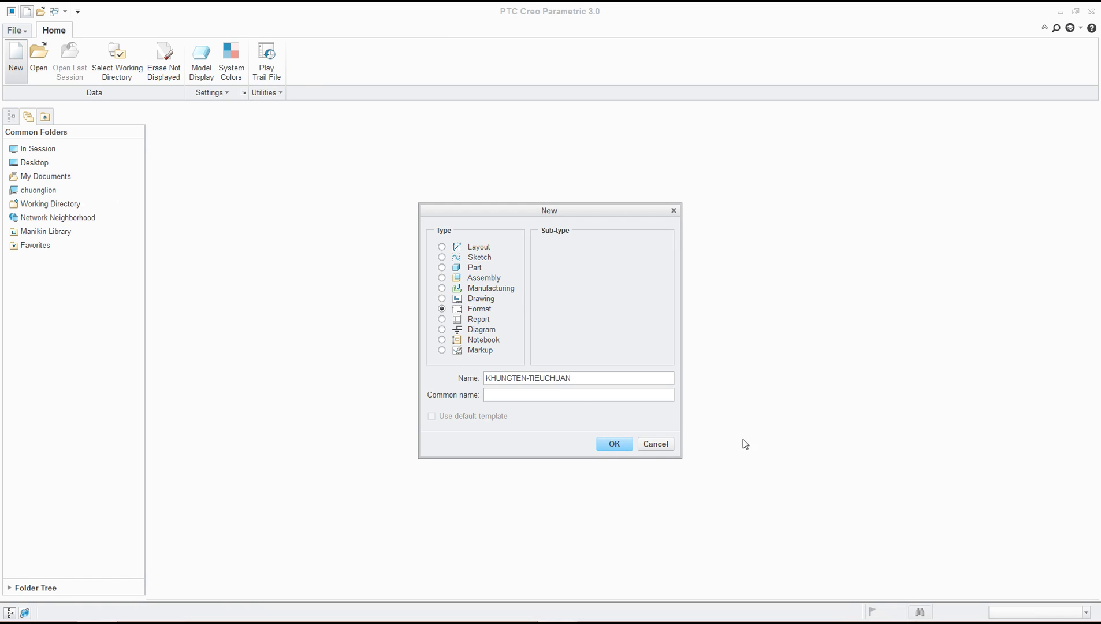
click(614, 444)
click(549, 352)
click(658, 443)
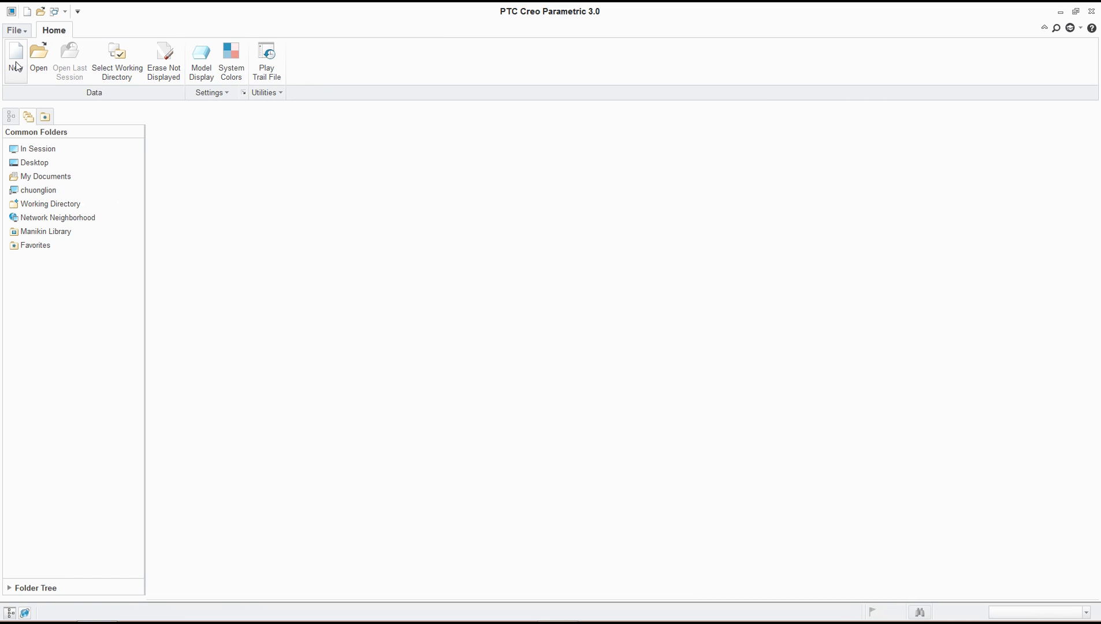
Step: Erase the objects not displayed from the session and create an empty landscape A3 Format file named KHUNGTEN-TIEUCHUAN
click(164, 68)
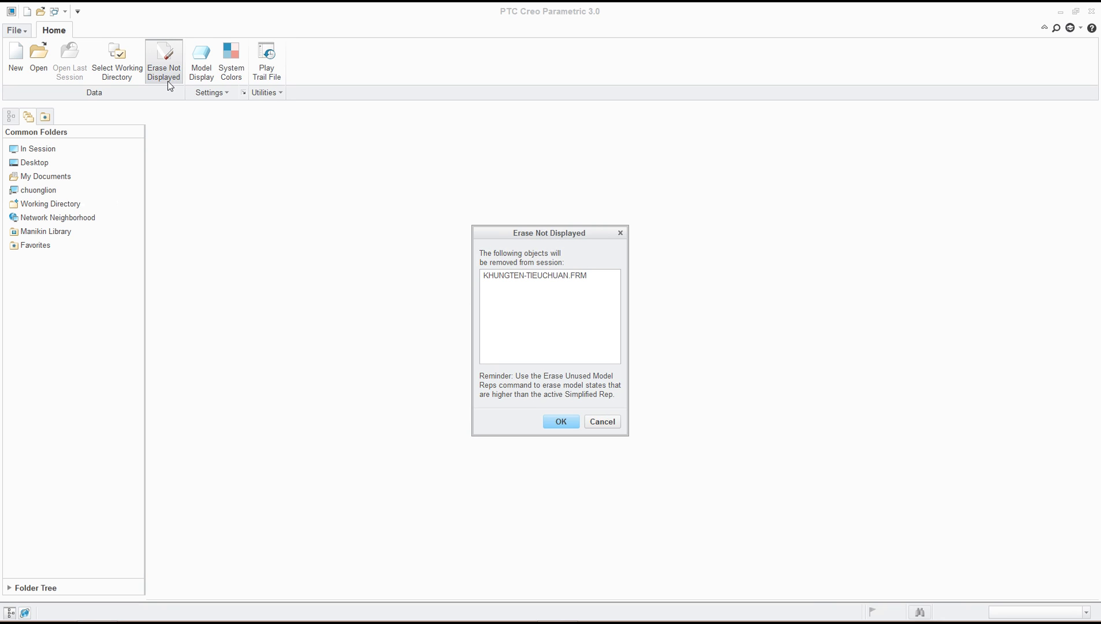
click(570, 417)
click(16, 61)
click(463, 418)
click(457, 310)
text(KHUNGTEN)
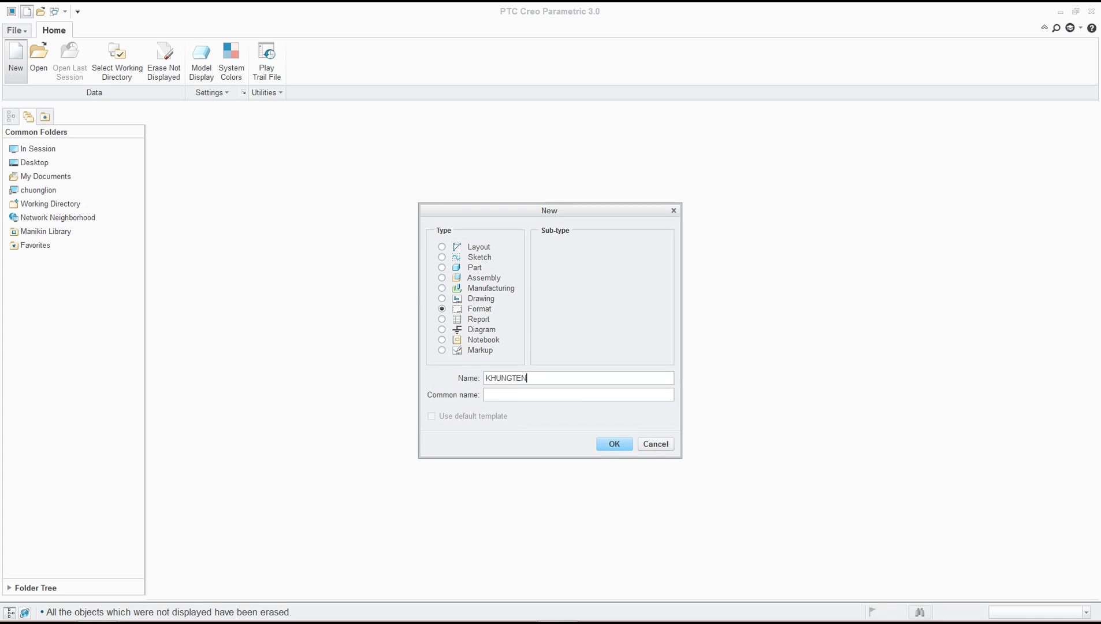
text(-TIEUCHUAN)
click(614, 444)
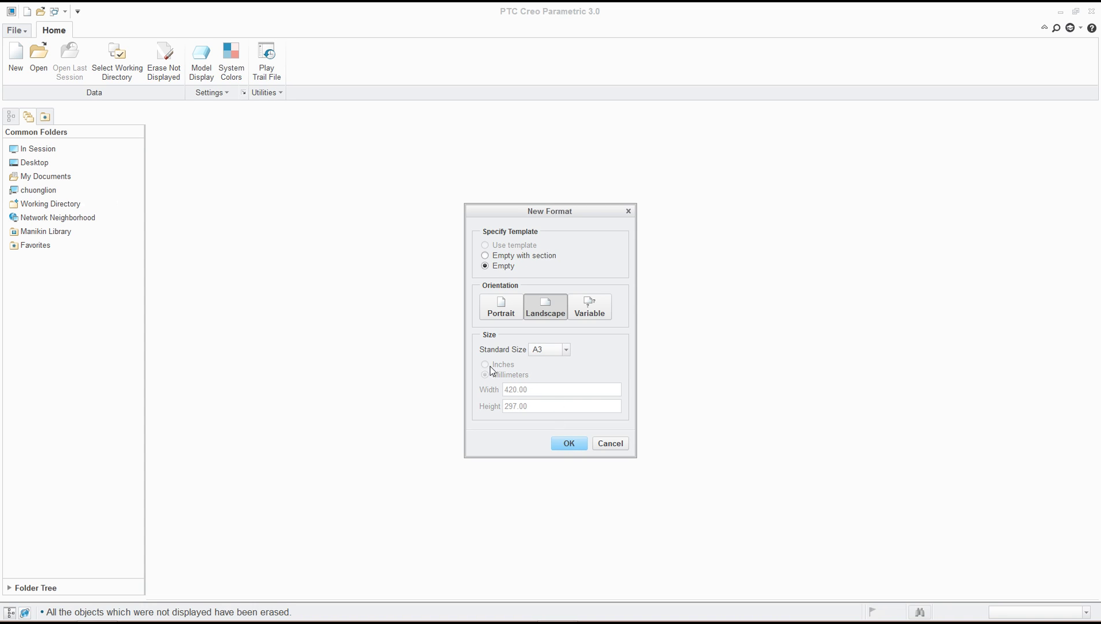
click(568, 443)
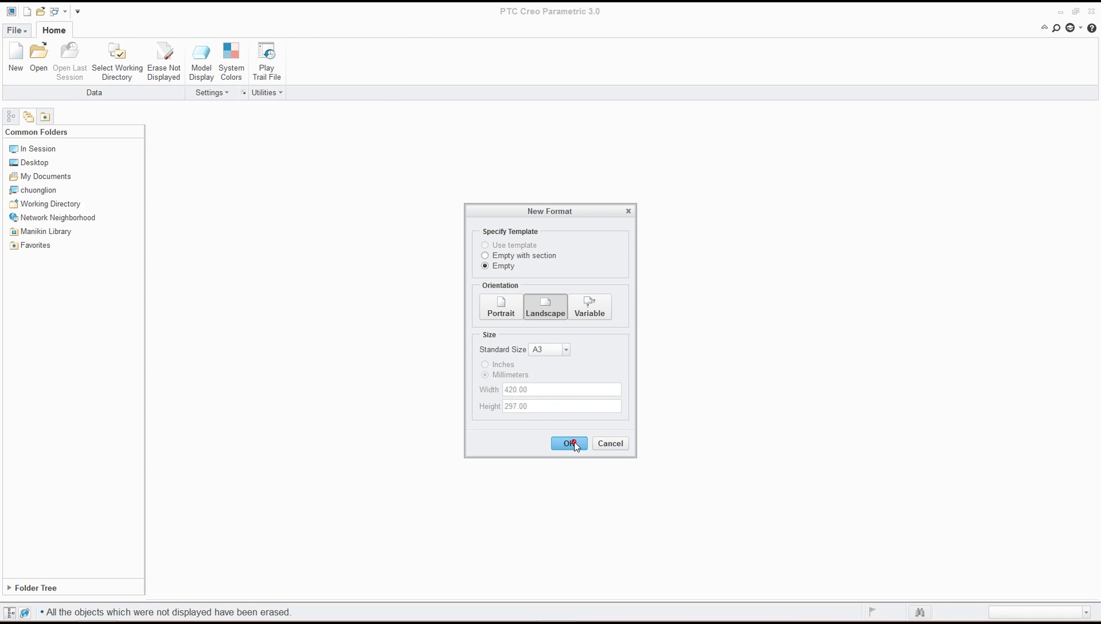
Step: Open the Configuration Editor in the program options and look through its option categories and the sketcher_starts_in_2d values
click(17, 32)
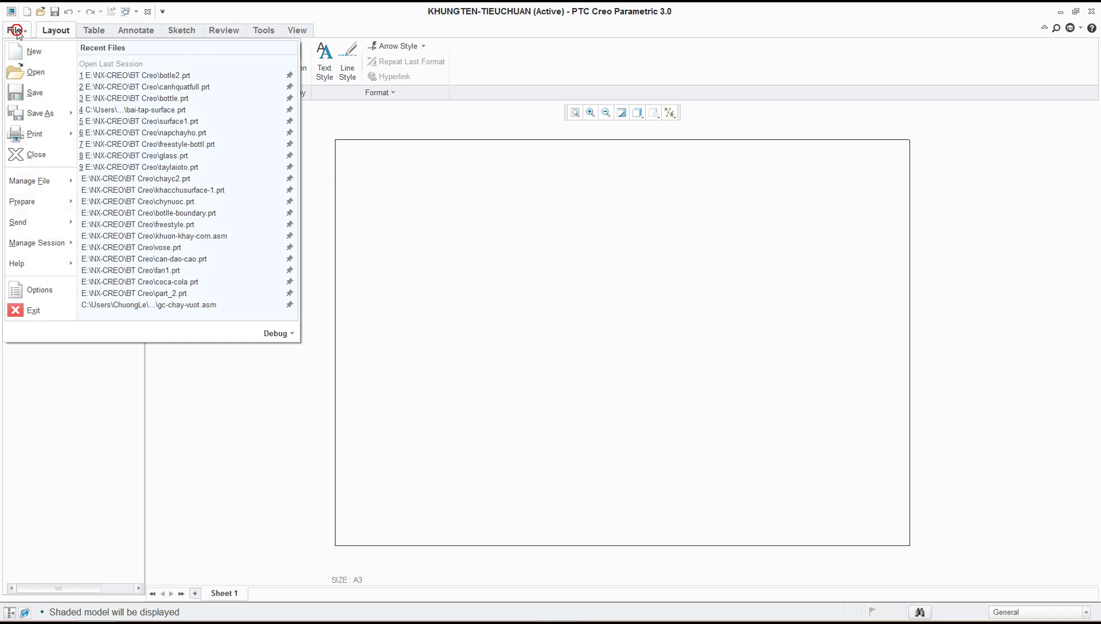
click(55, 290)
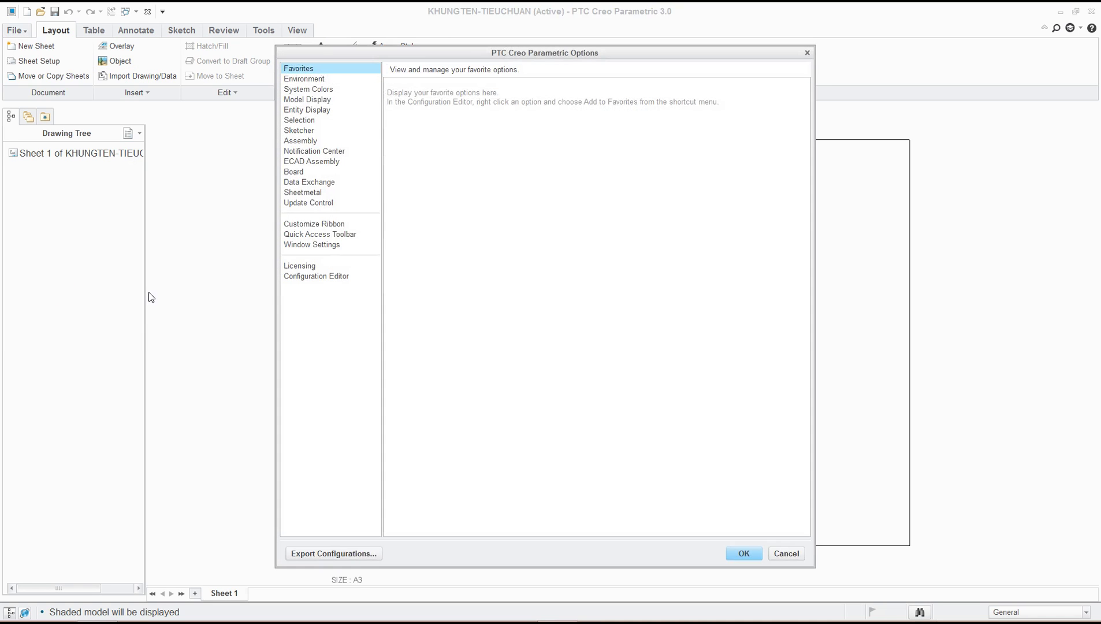
click(323, 280)
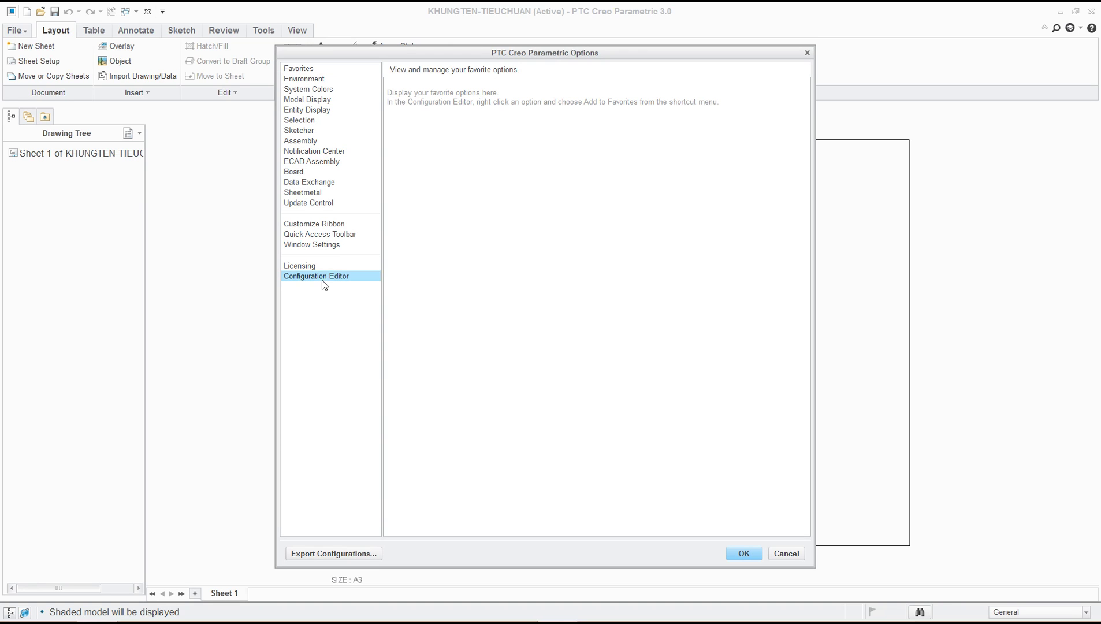
scroll(501, 361, down, 5)
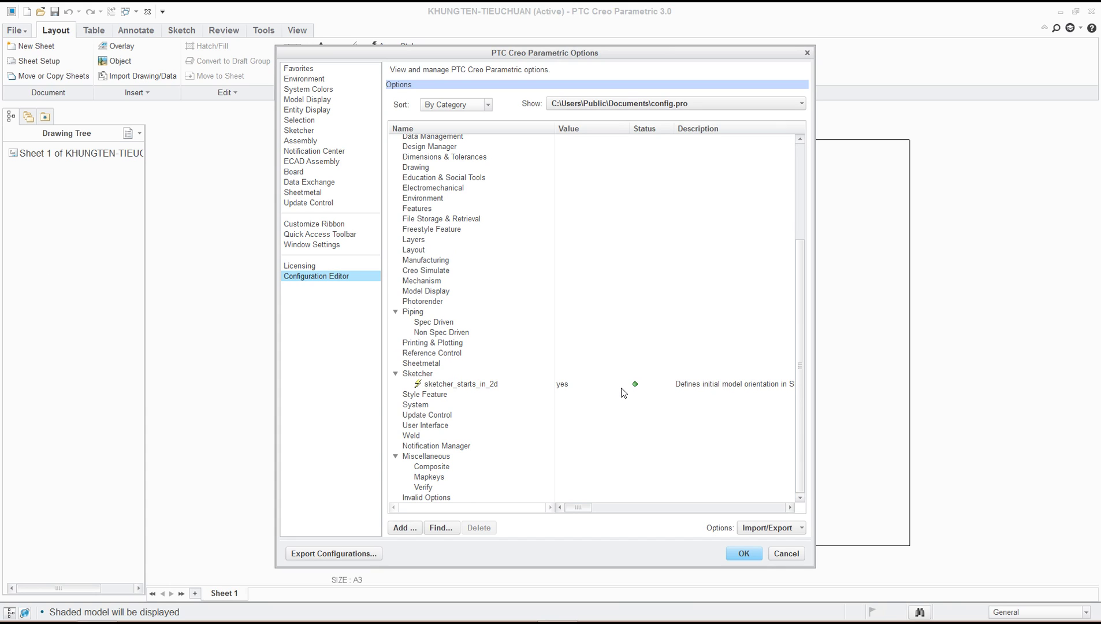
click(621, 386)
click(624, 384)
click(571, 397)
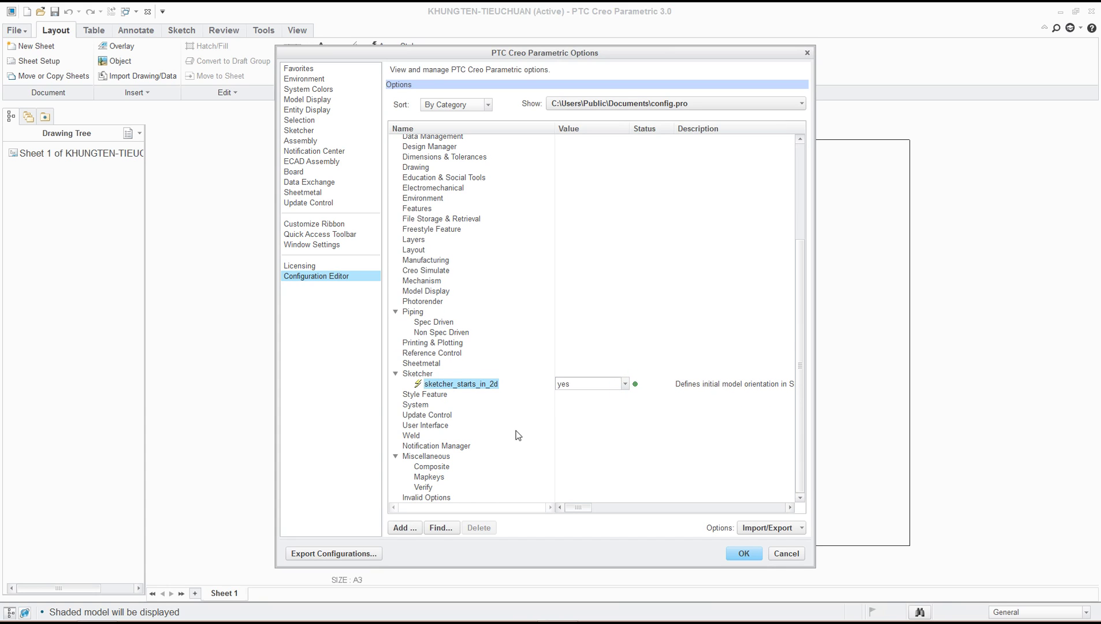
scroll(516, 434, up, 2)
scroll(514, 430, up, 3)
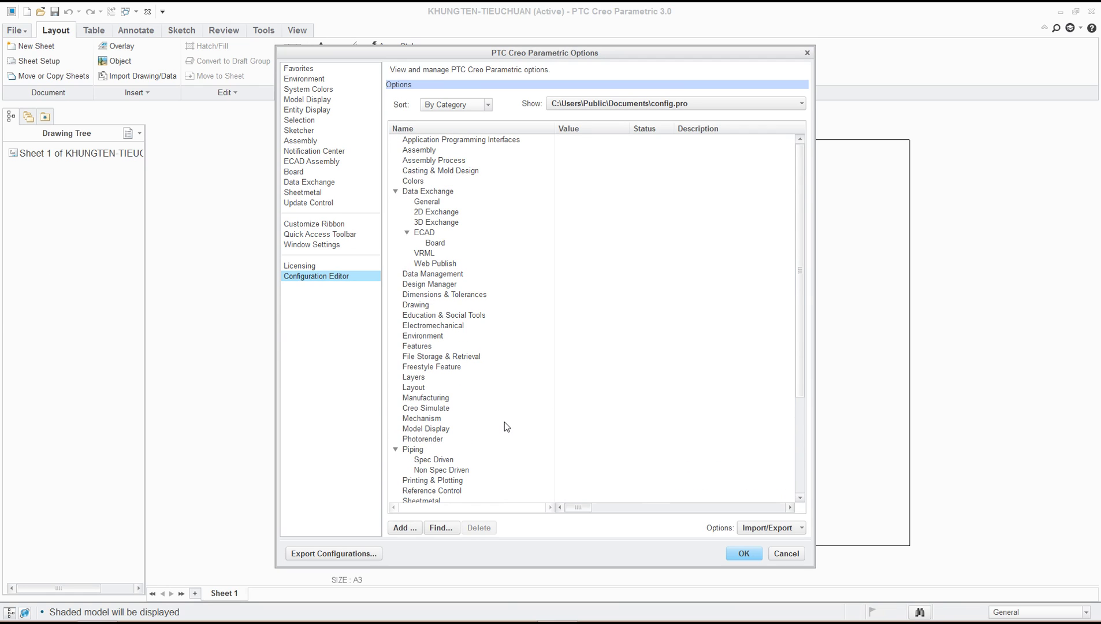
Step: Search the configuration options for pro_unit_length
click(442, 528)
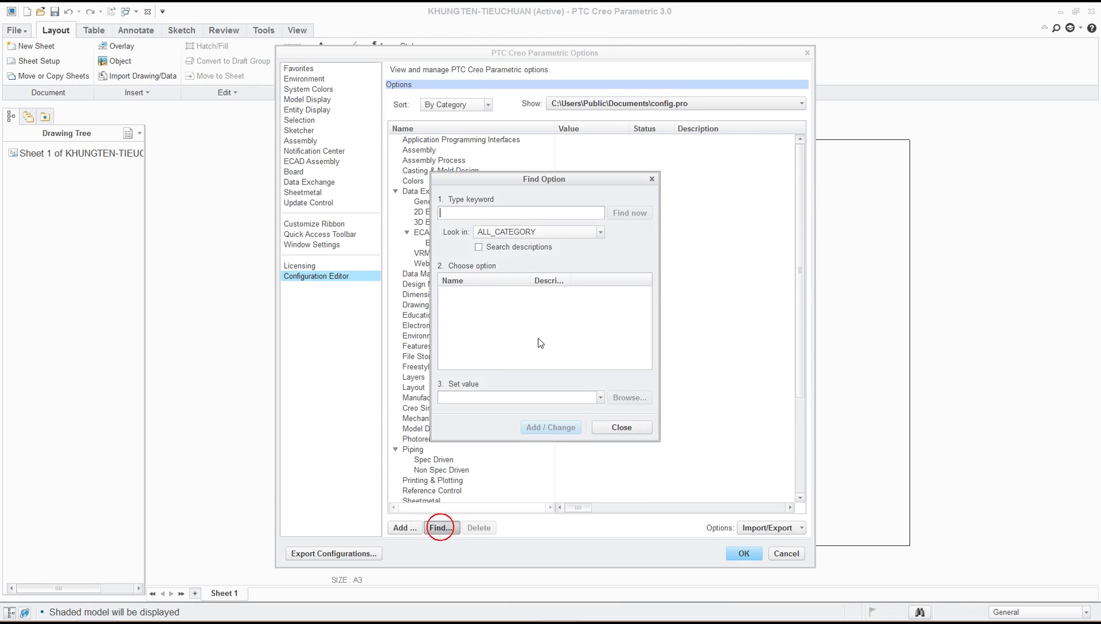
click(522, 212)
text(pro_unit_leghth)
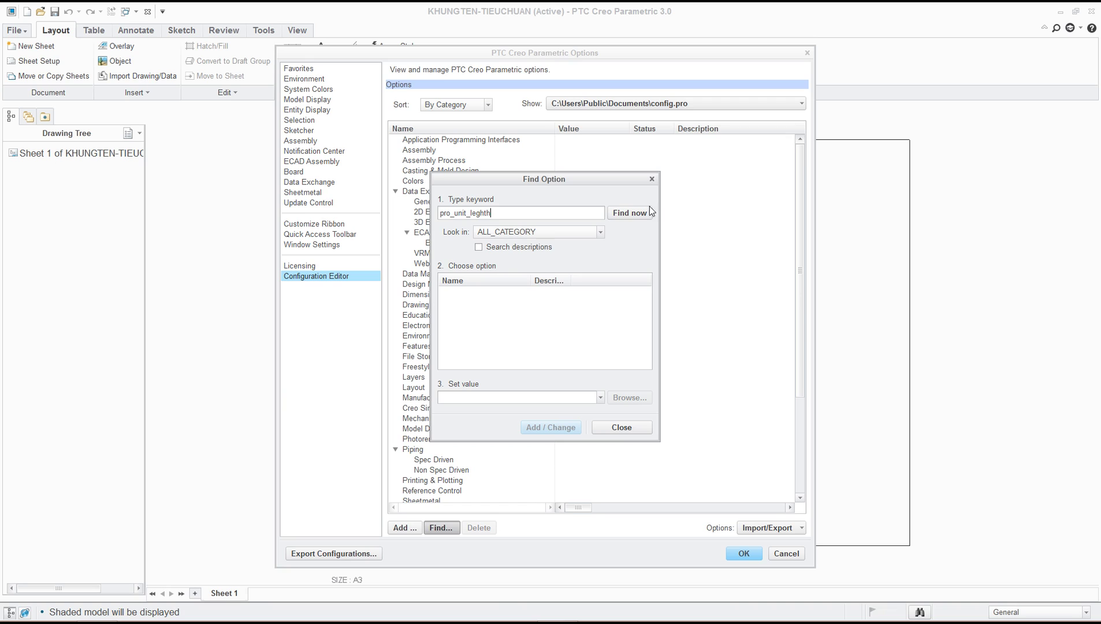
click(641, 212)
click(634, 216)
click(486, 214)
click(634, 213)
Step: Set the pro_unit_length value to unit_mm, add the option to the configuration and close the option search
double_click(472, 396)
click(471, 397)
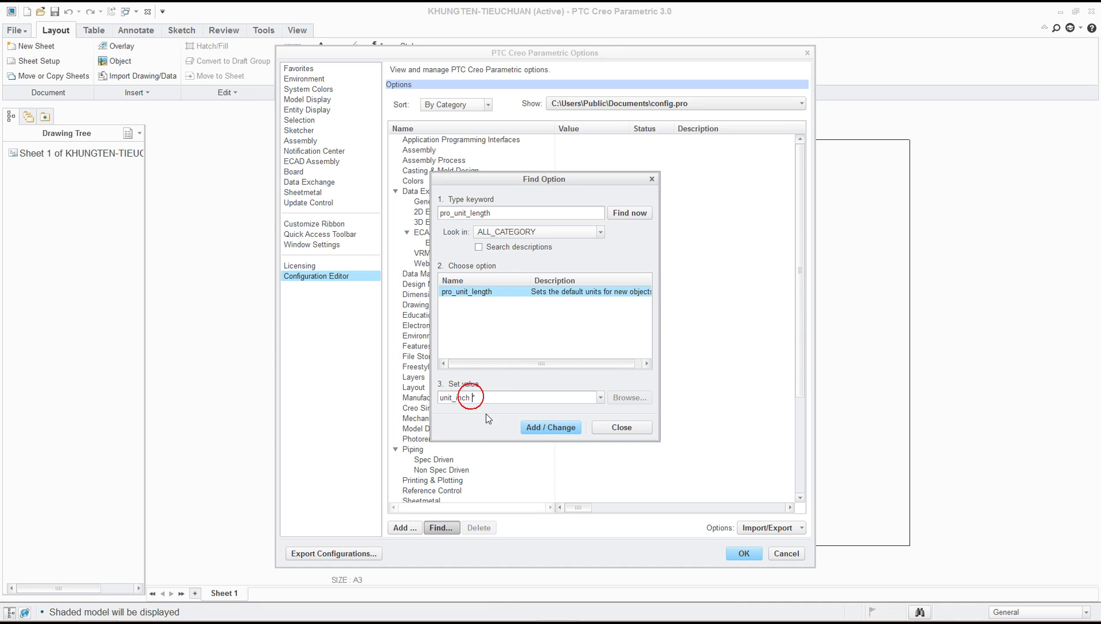
click(470, 397)
key(BackSpace)
key(BackSpace)
key(BackSpace)
text(mm)
click(550, 427)
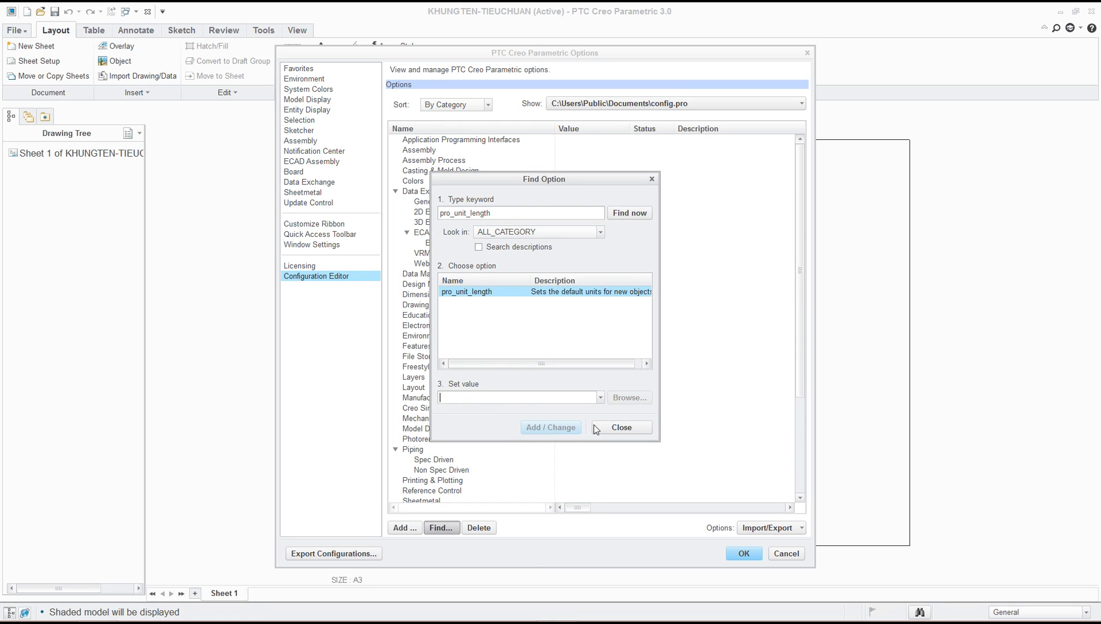
click(616, 428)
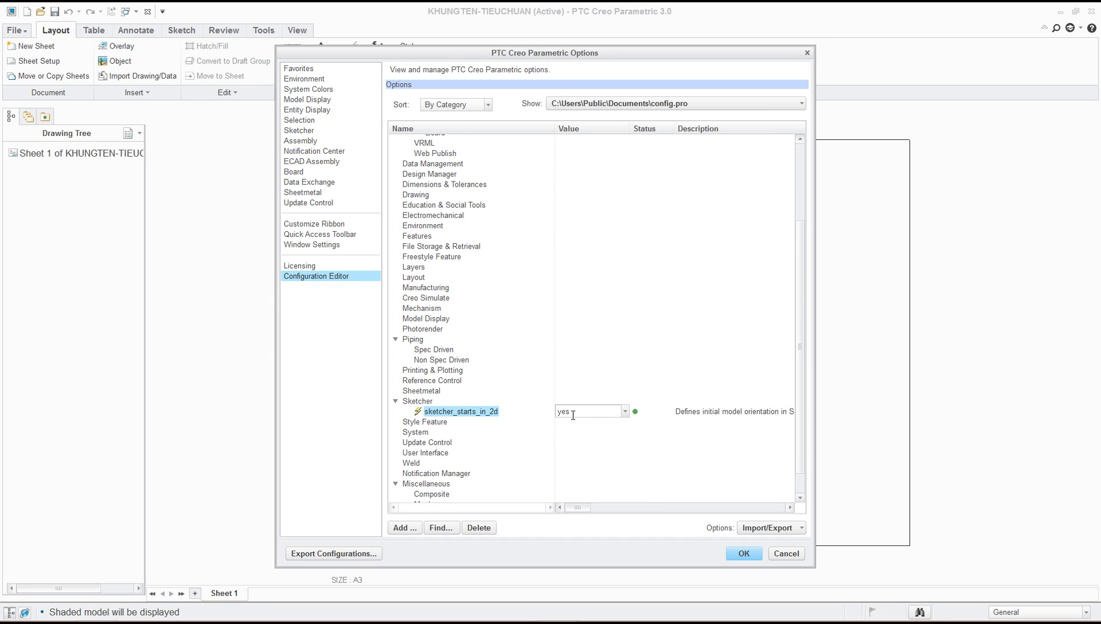
Step: Search all categories of configuration options for pro_unit_length
scroll(627, 415, down, 1)
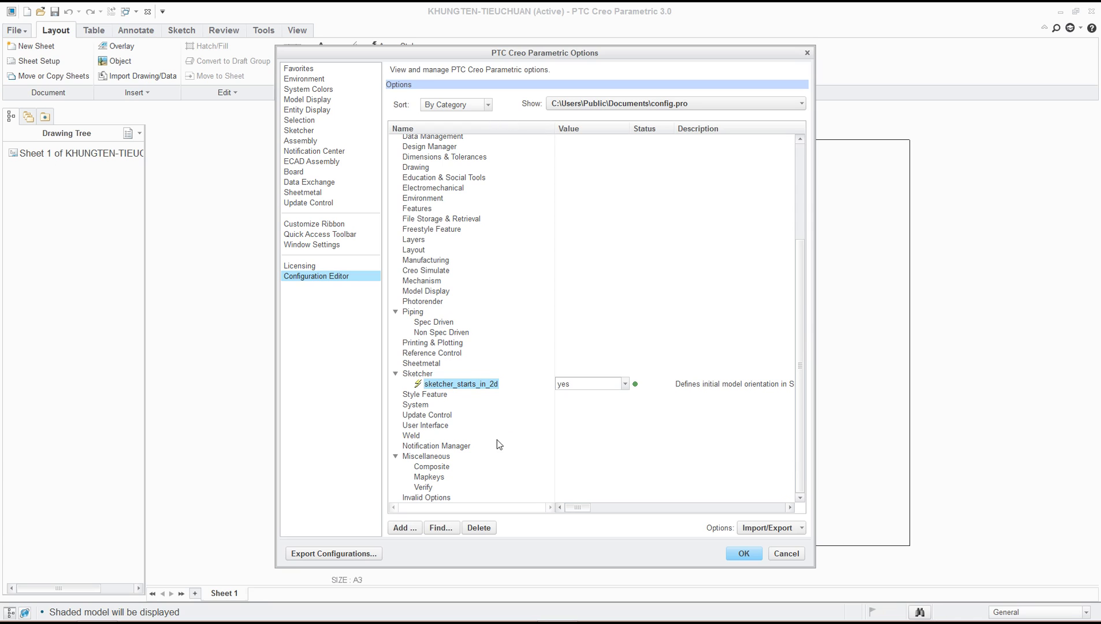
click(439, 527)
text(pro_unit_lenght)
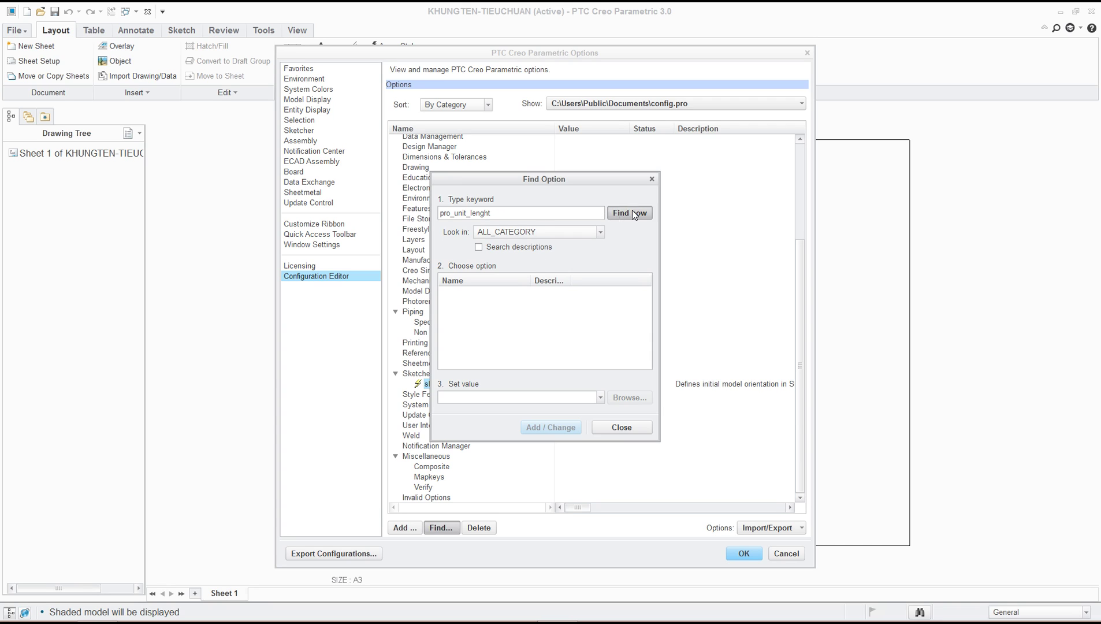
click(631, 211)
click(638, 213)
click(492, 214)
click(611, 213)
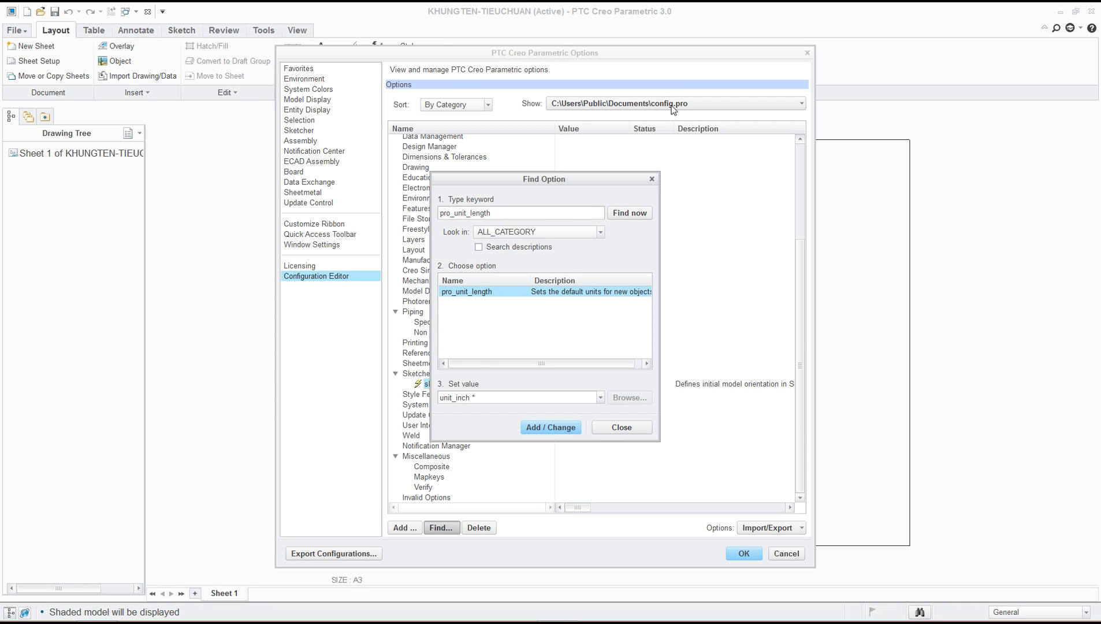
Step: Try to set pro_unit_length to unit_mm, add it to the configuration and close the option search
double_click(462, 398)
click(471, 398)
click(472, 399)
drag(470, 398, 456, 399)
text(mm)
click(550, 429)
double_click(469, 397)
click(469, 399)
click(535, 428)
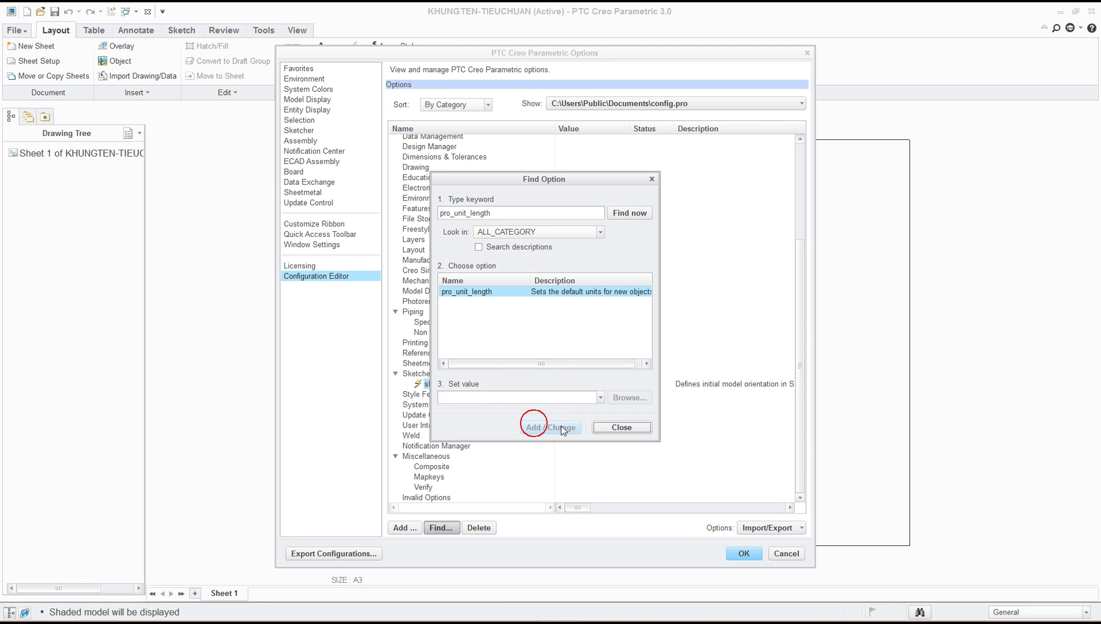
click(614, 428)
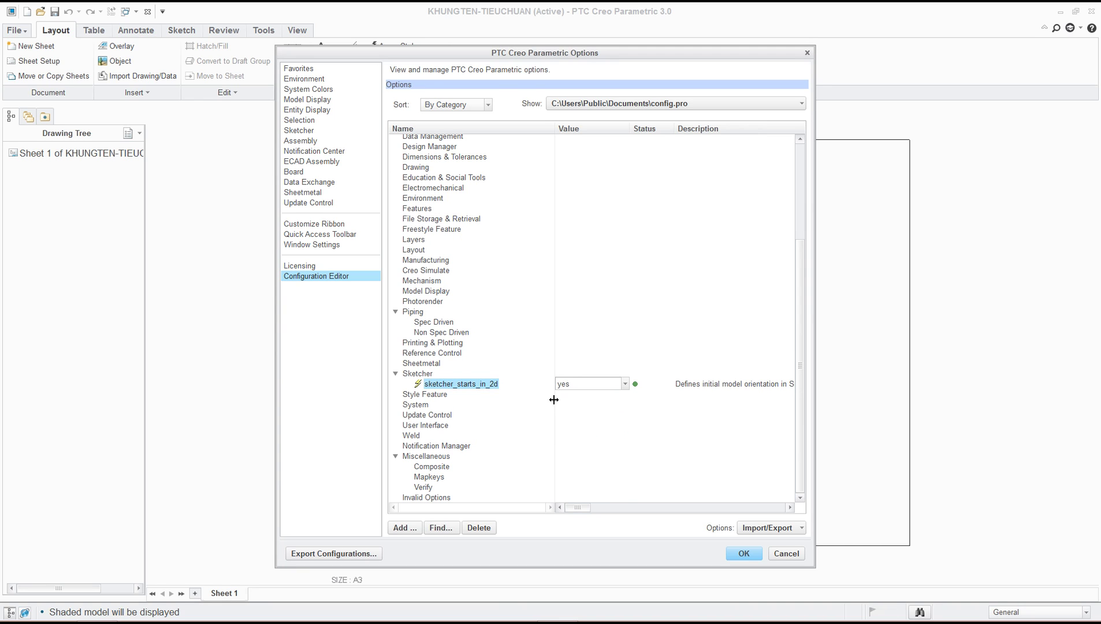
Step: Look through the configuration categories and the Sketcher entry for the unit option, and close the program options without confirming
scroll(722, 370, up, 4)
scroll(664, 340, down, 2)
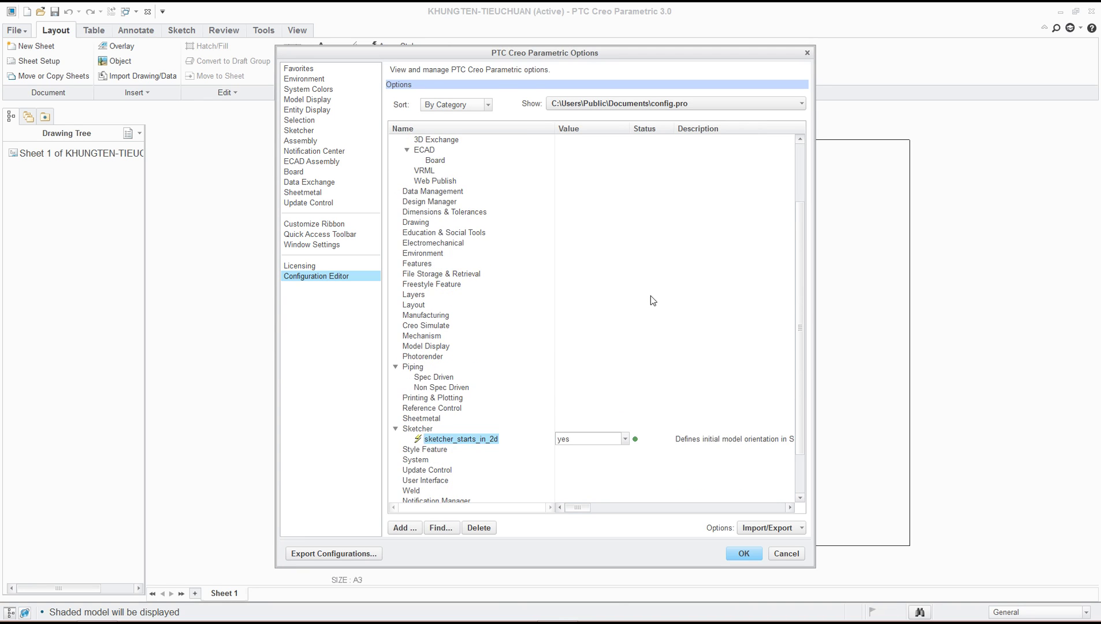
scroll(656, 309, down, 2)
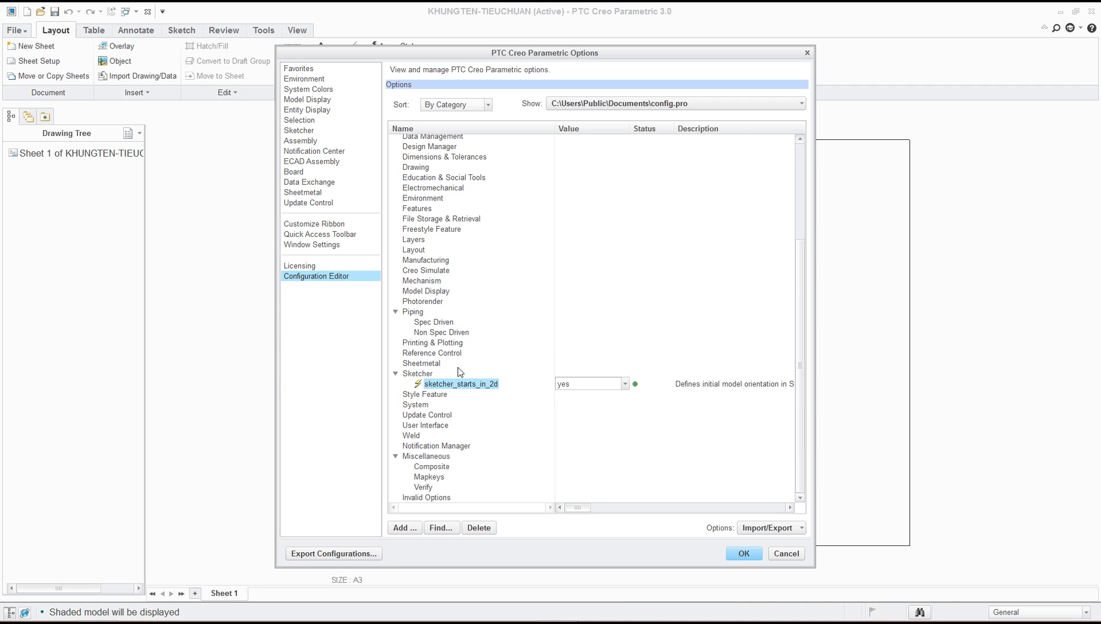
click(425, 374)
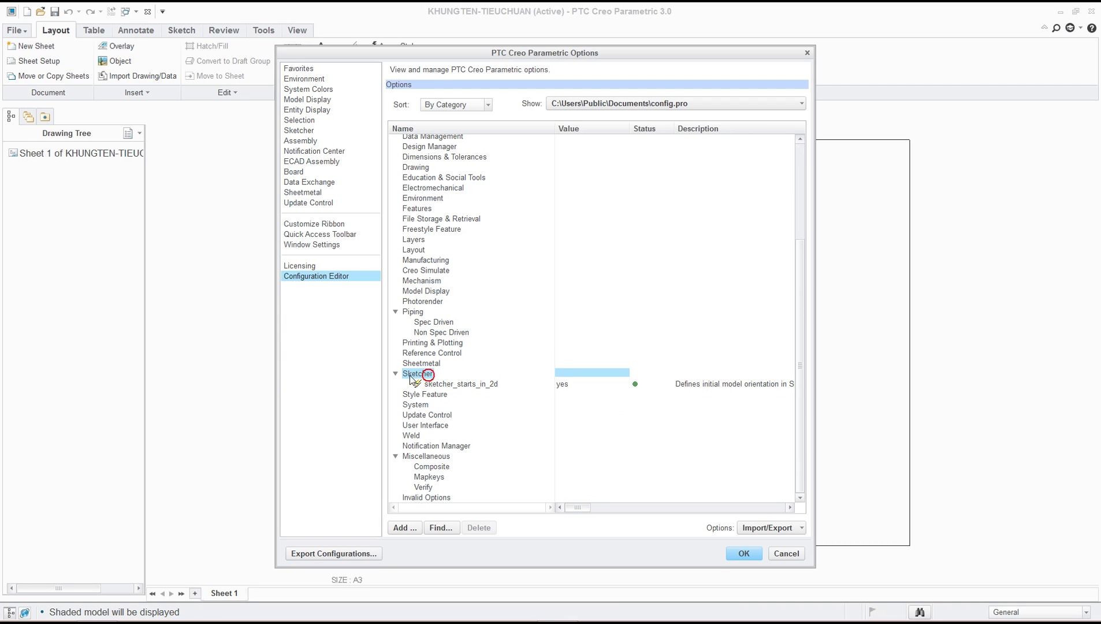
click(675, 380)
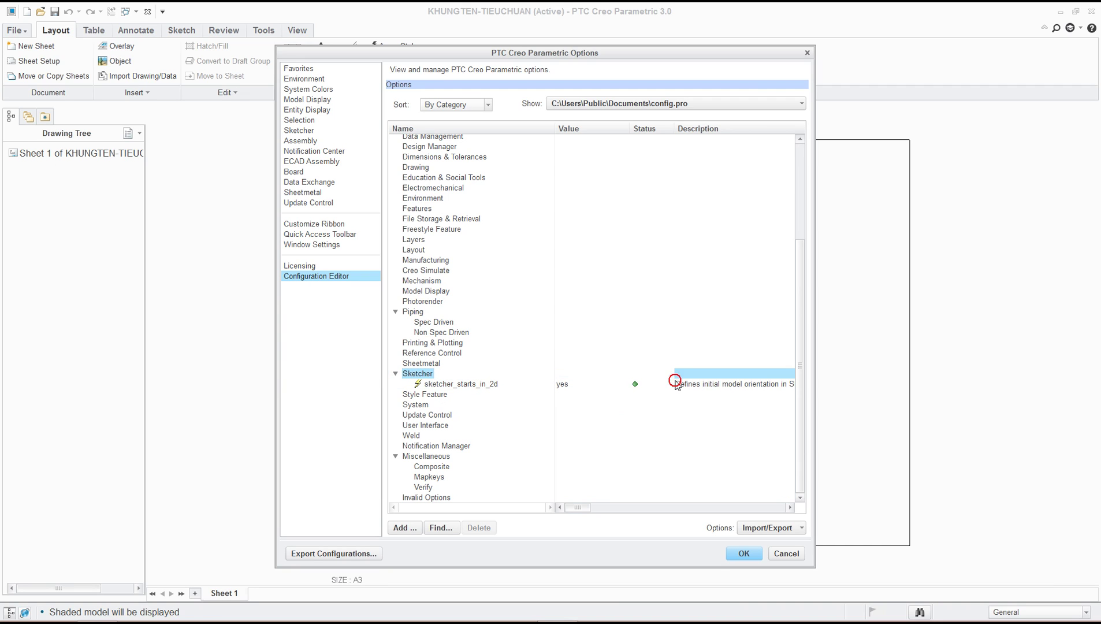
click(636, 385)
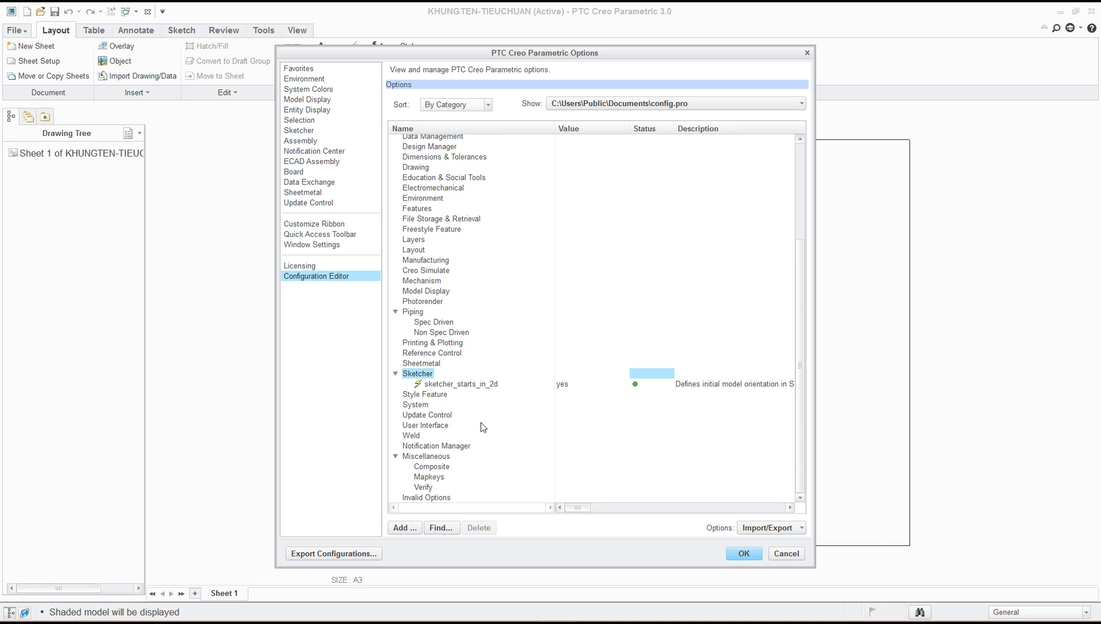
scroll(548, 407, up, 5)
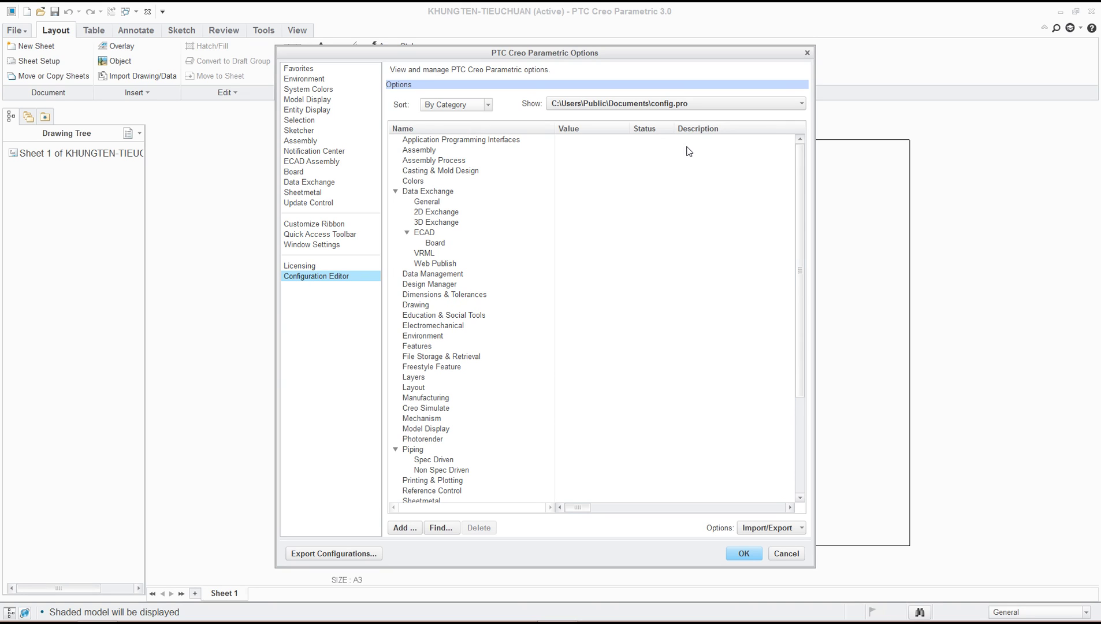
click(806, 54)
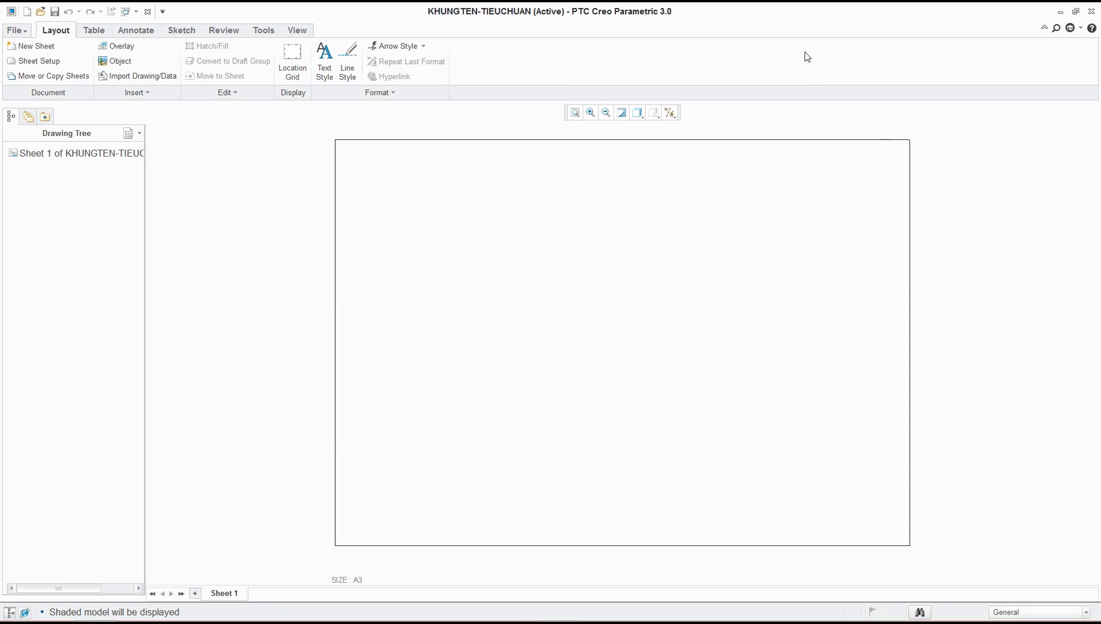
Step: Switch to Creo2.0.pdf in Adobe Acrobat Reader, read the template unit and border offset instructions, and return to Creo Parametric
click(557, 607)
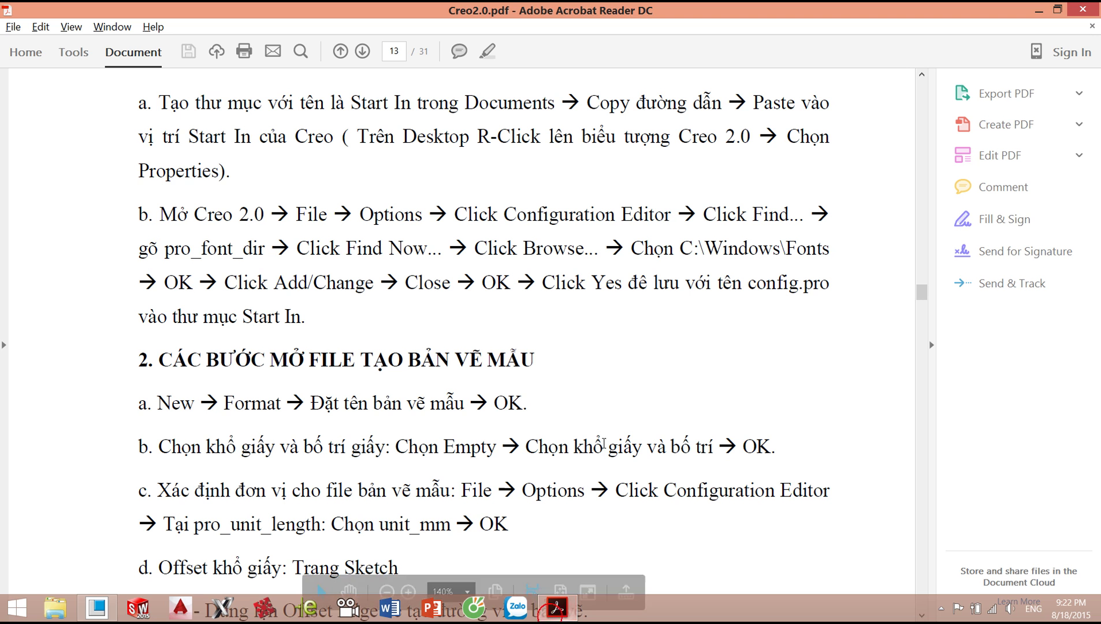
scroll(592, 387, down, 3)
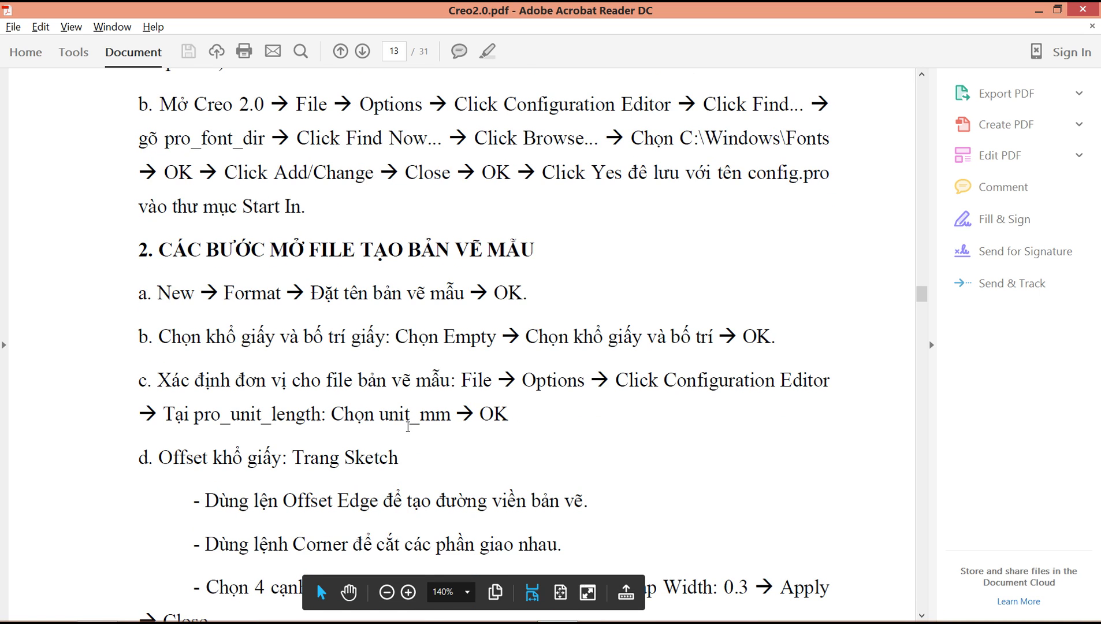
scroll(408, 427, down, 2)
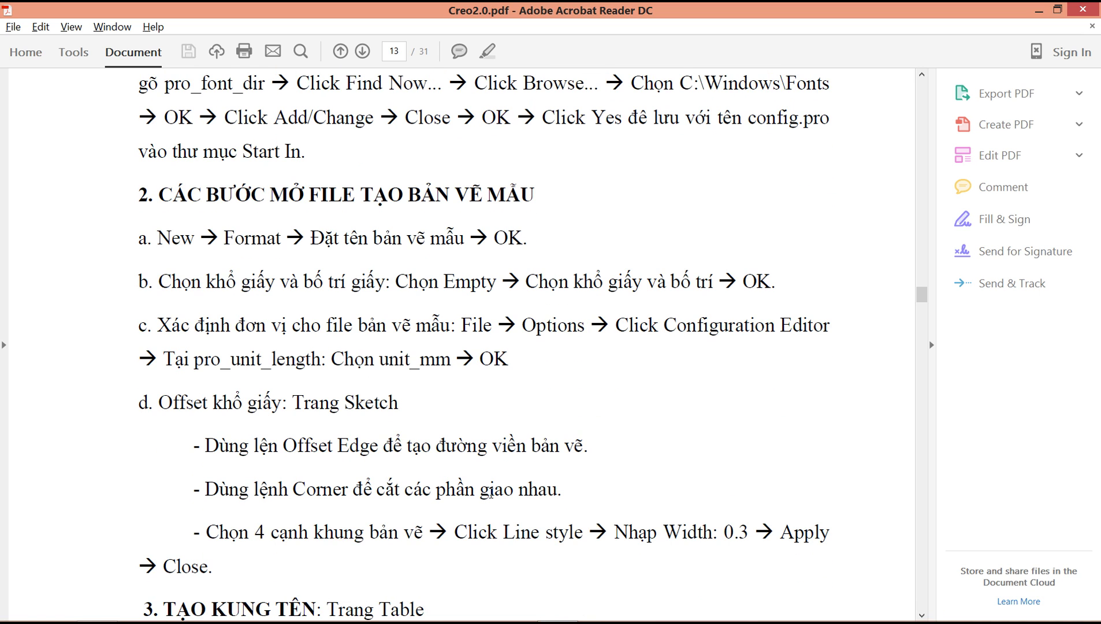
key(alt+Tab)
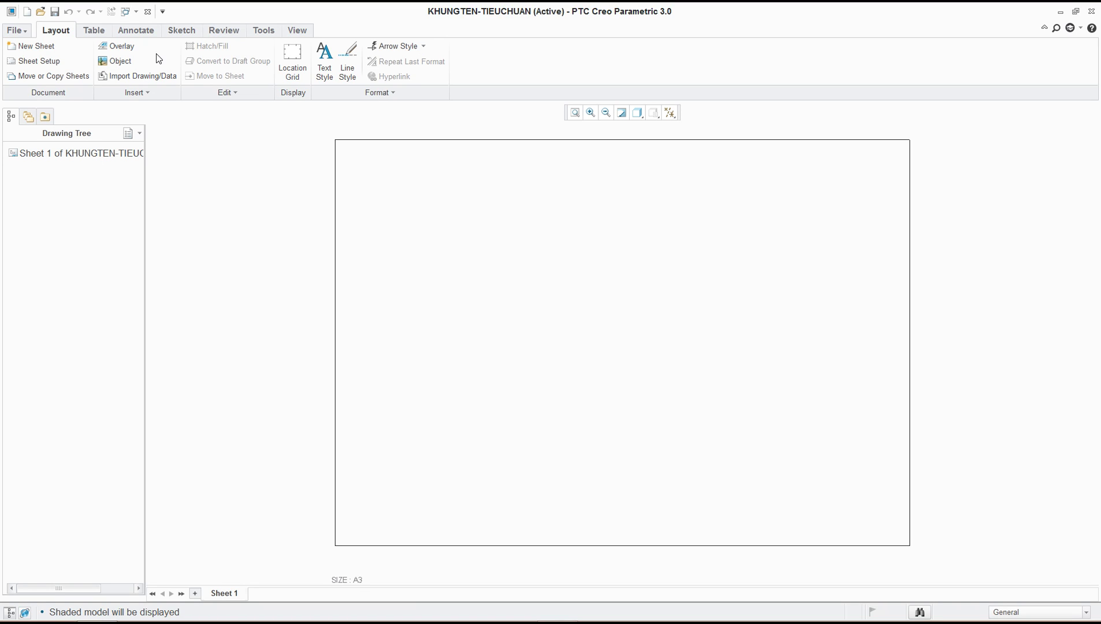
Step: Offset the upper and right edges of the sheet outline inward by 5 as single entities
click(181, 30)
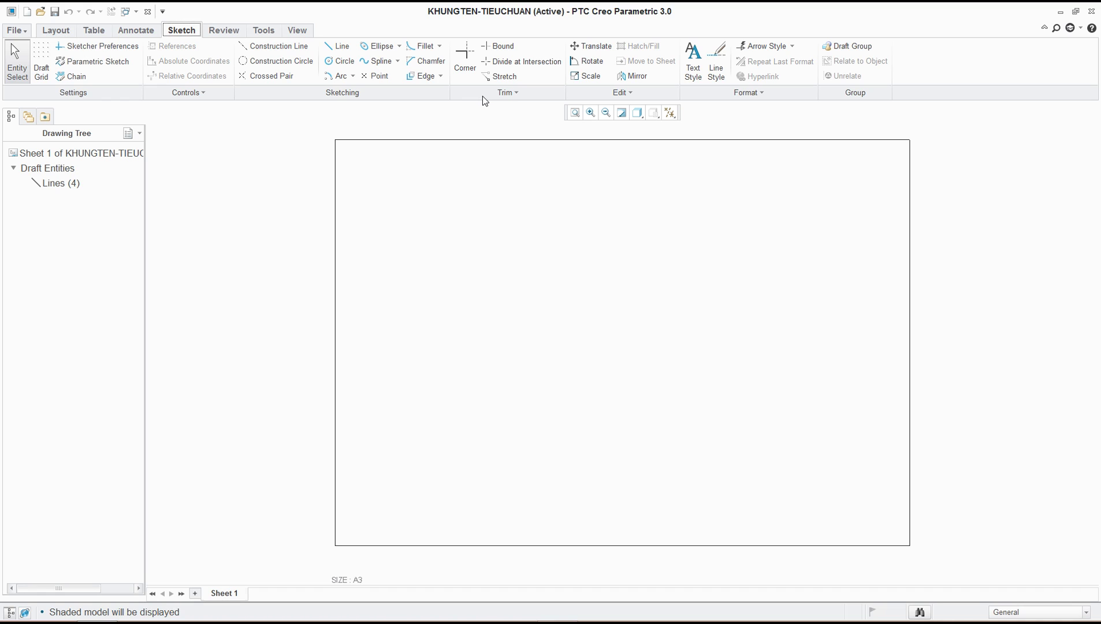
click(428, 77)
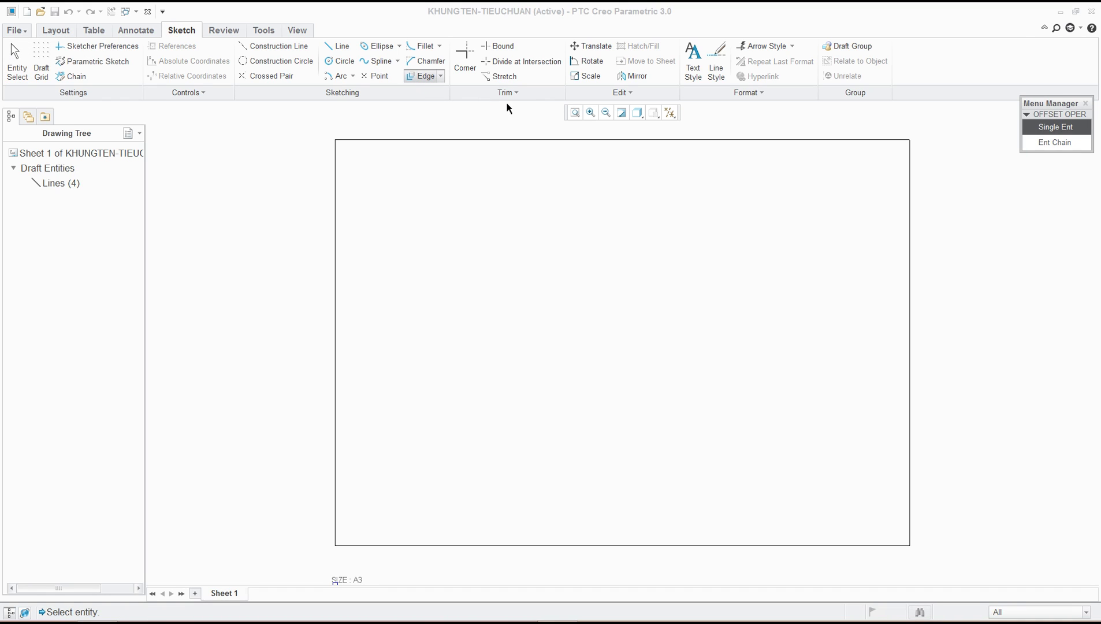
click(562, 138)
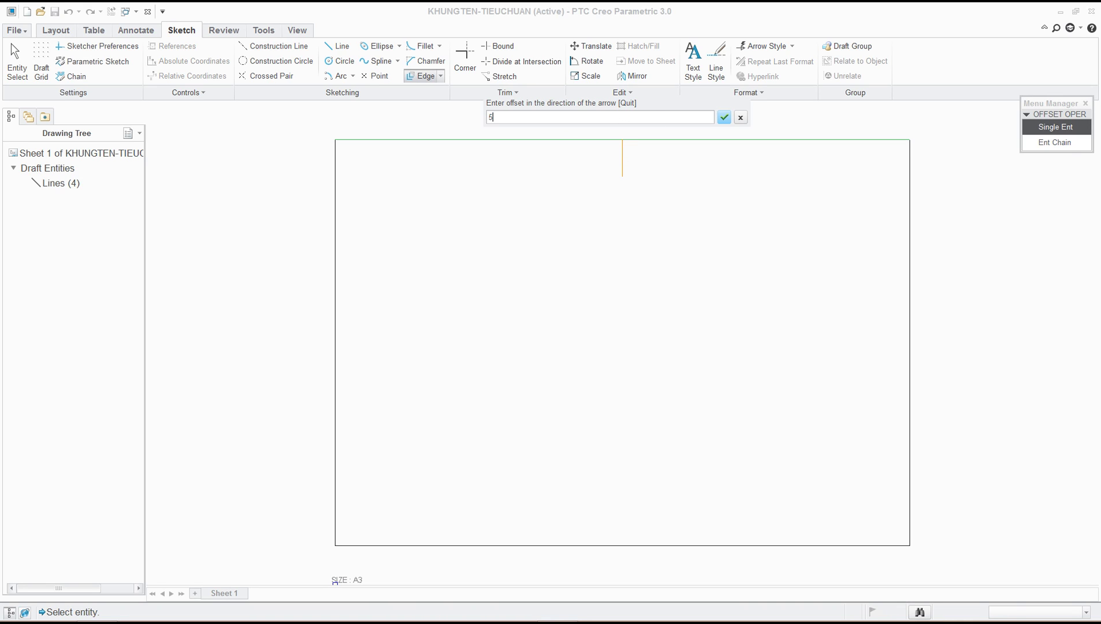
key(Return)
click(910, 285)
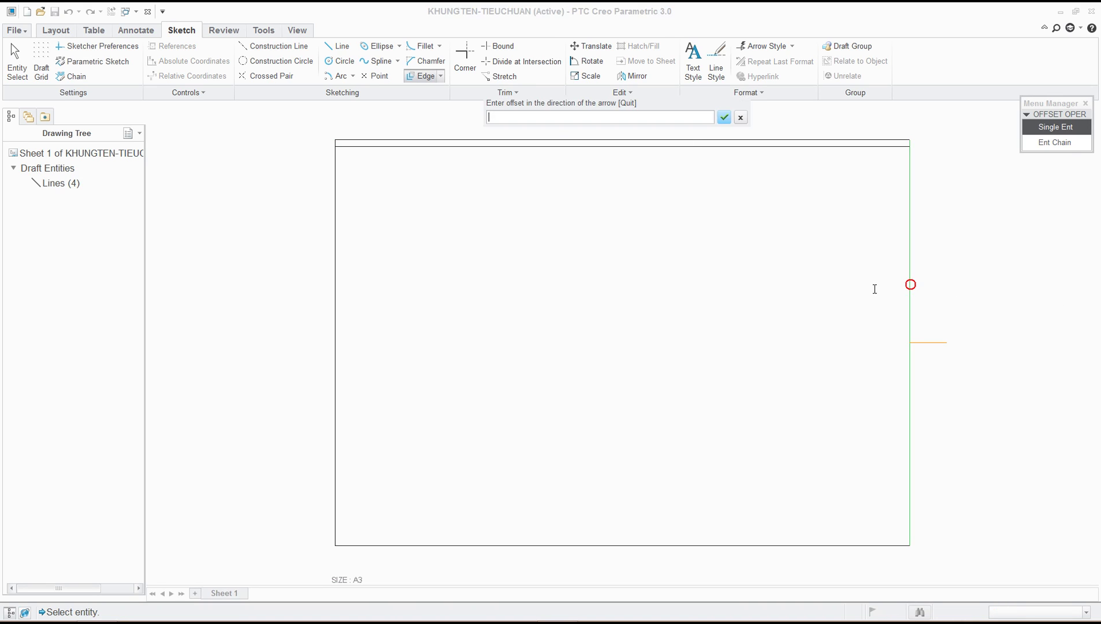
text(-5)
key(Return)
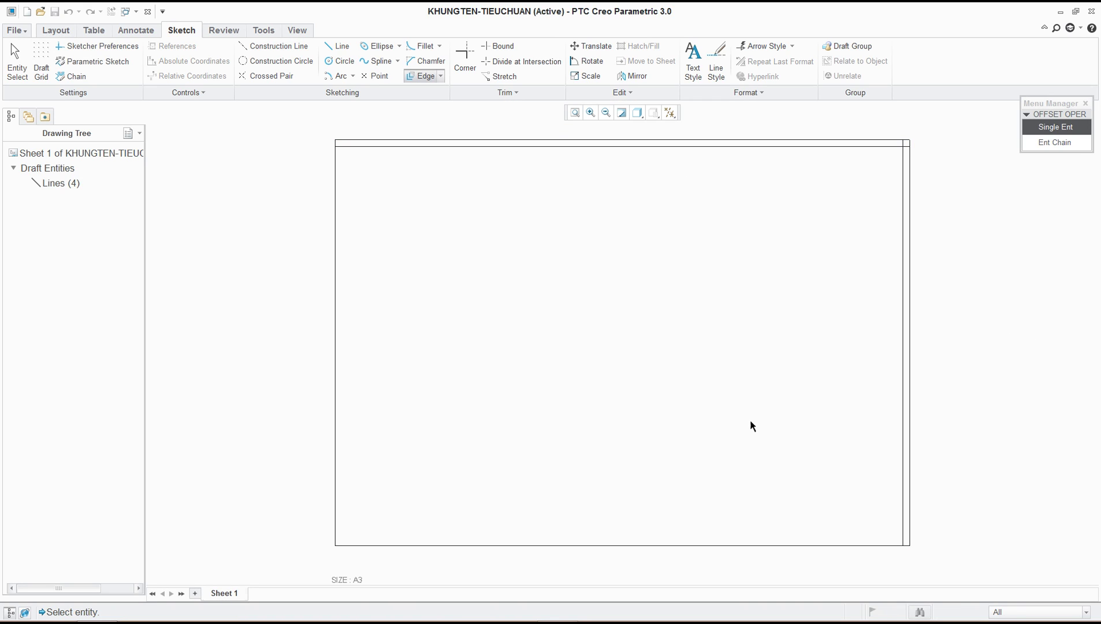
Step: Offset the lower sheet edge inward by 5 and the left sheet edge inward by roughly three times that distance
click(733, 545)
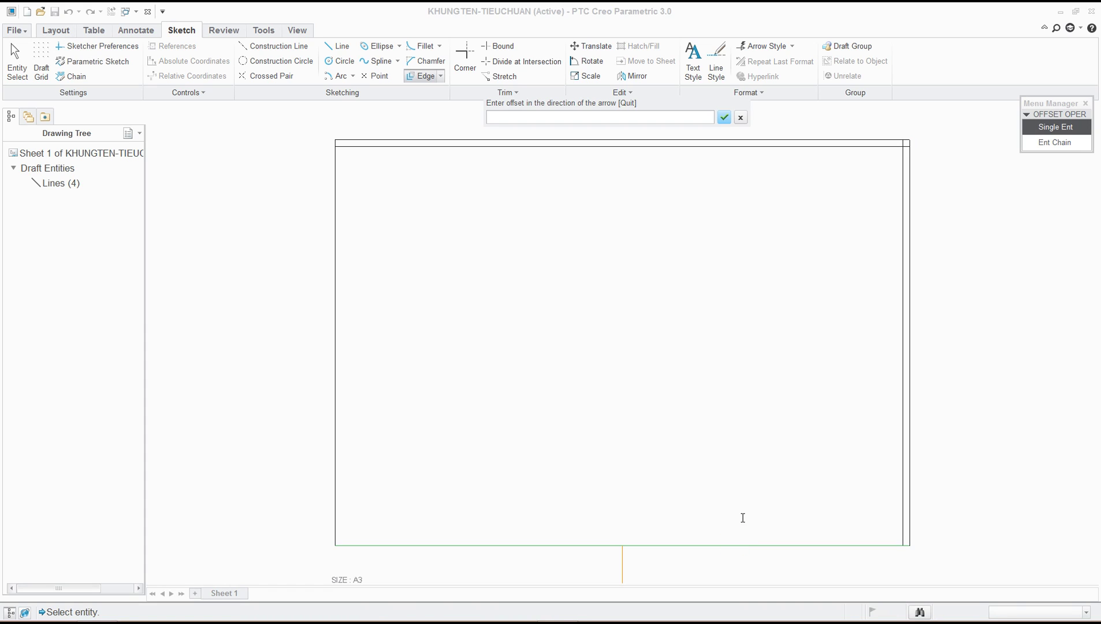
text(-5)
key(Return)
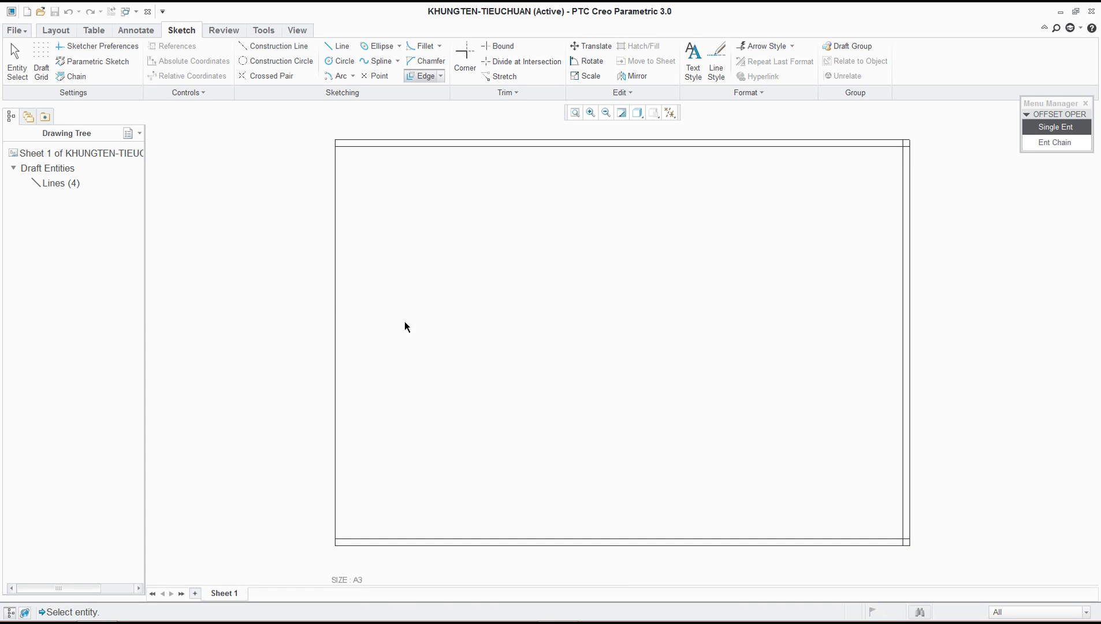
click(338, 297)
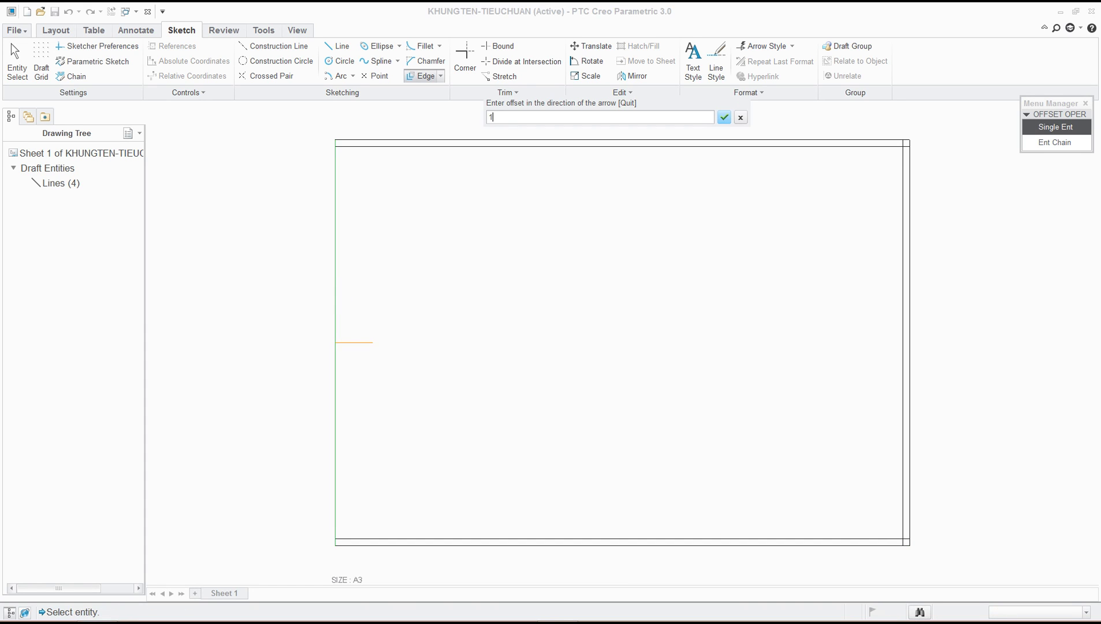
text(1)
key(Return)
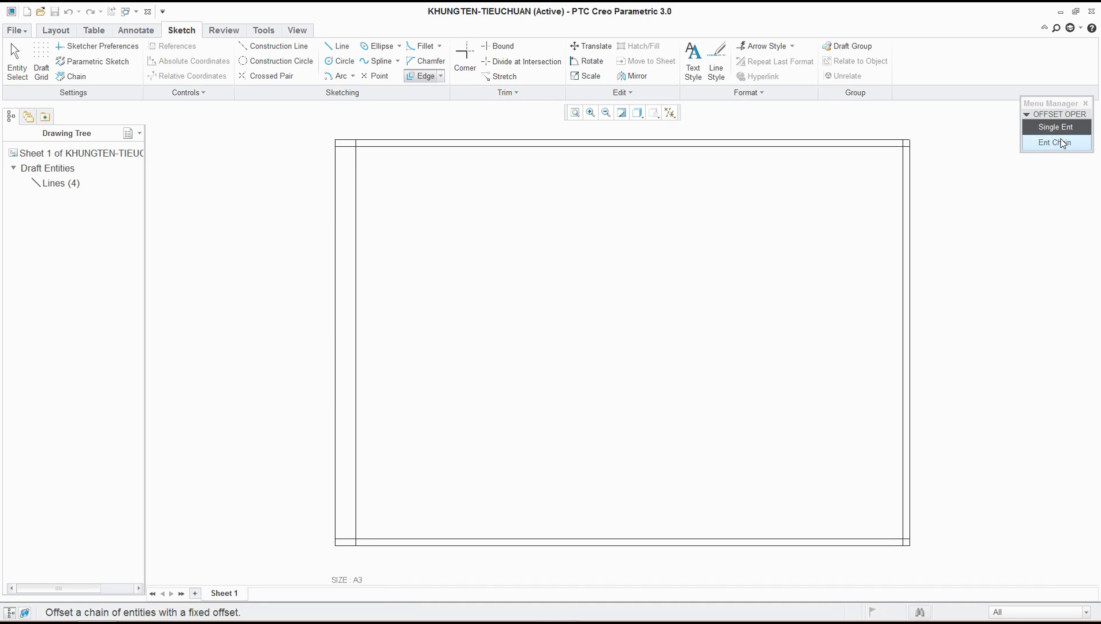
Step: Trim the crossing offset lines at all four corners with Corner to form a closed inner border
click(466, 58)
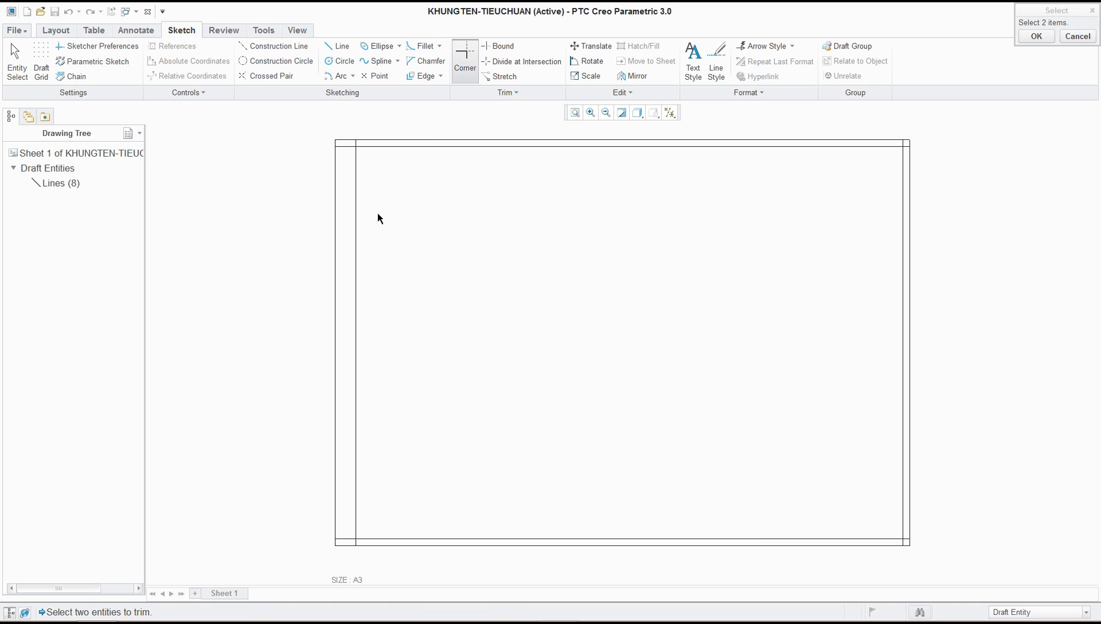
click(358, 172)
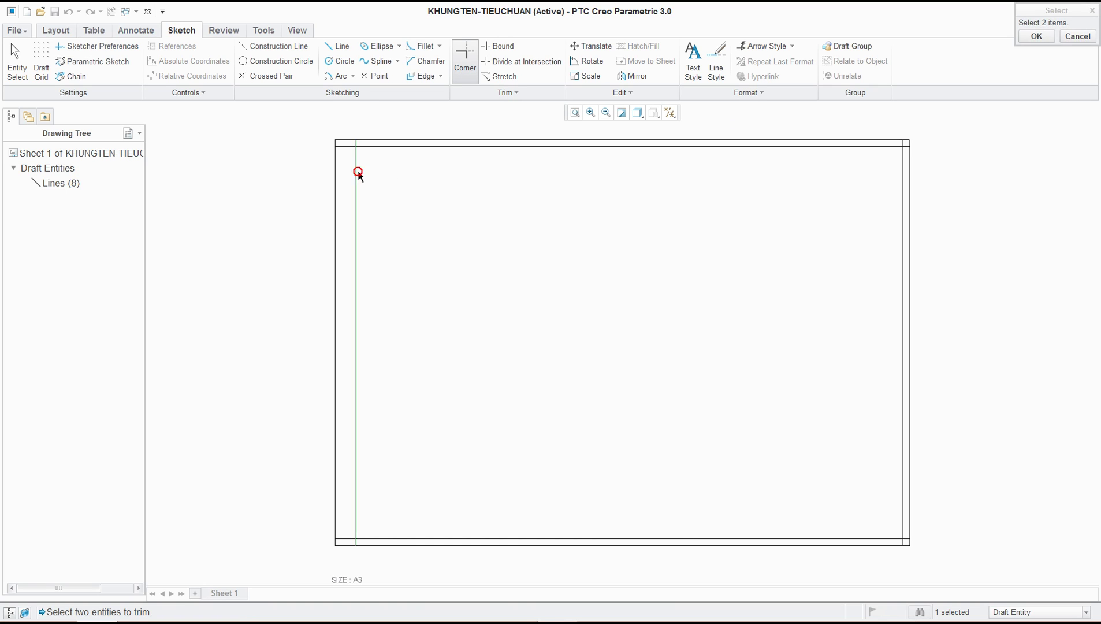
click(377, 148)
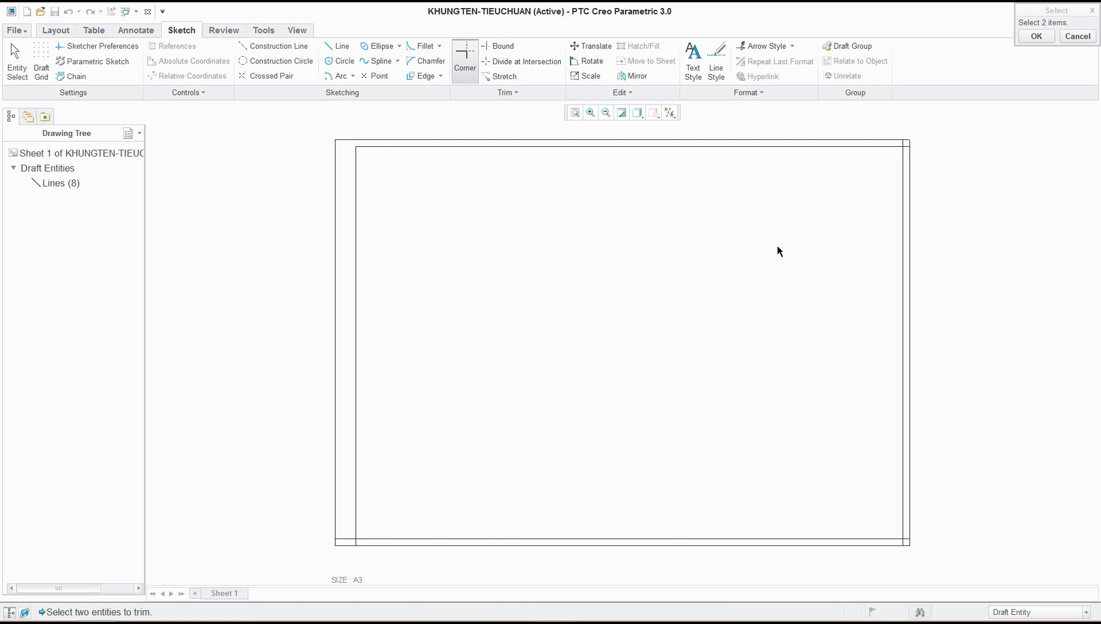
click(877, 149)
click(901, 168)
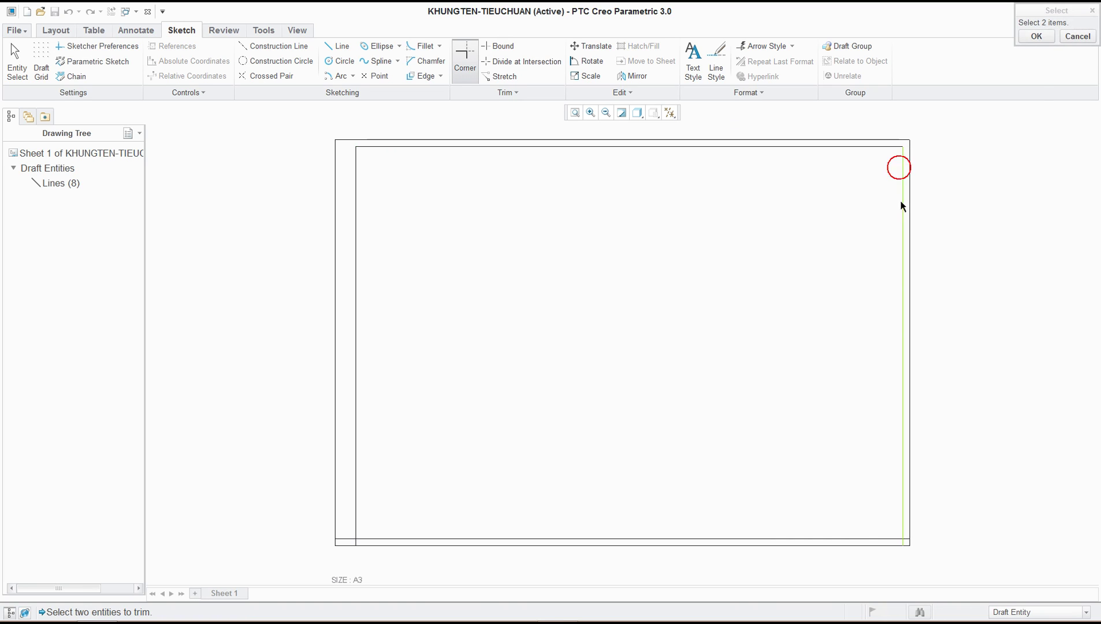
click(901, 506)
click(886, 537)
click(381, 538)
click(356, 511)
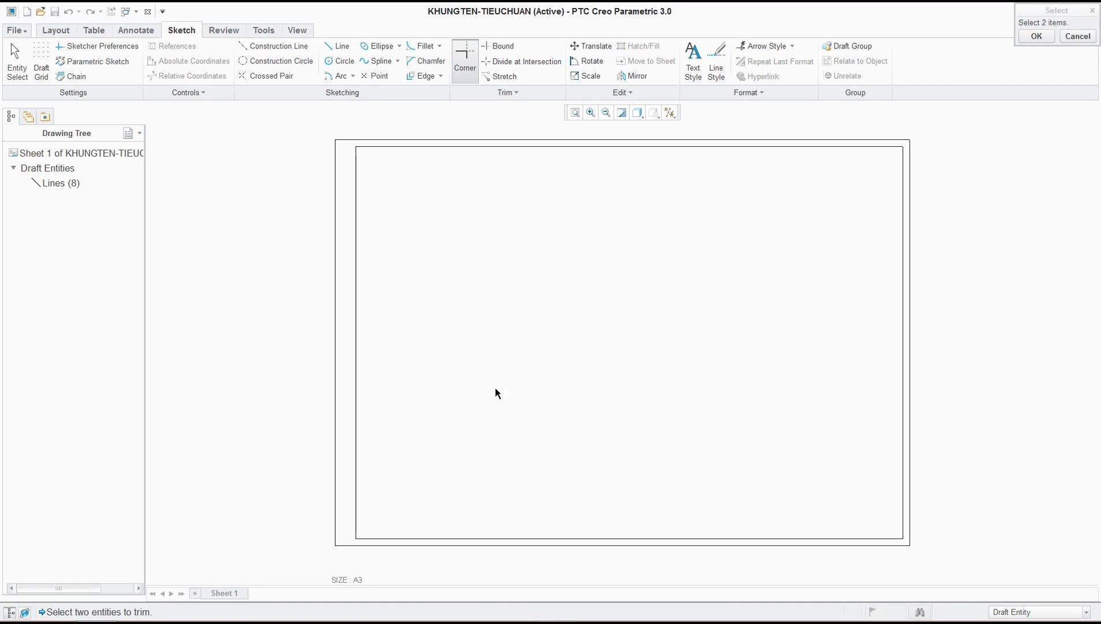
click(746, 147)
click(902, 291)
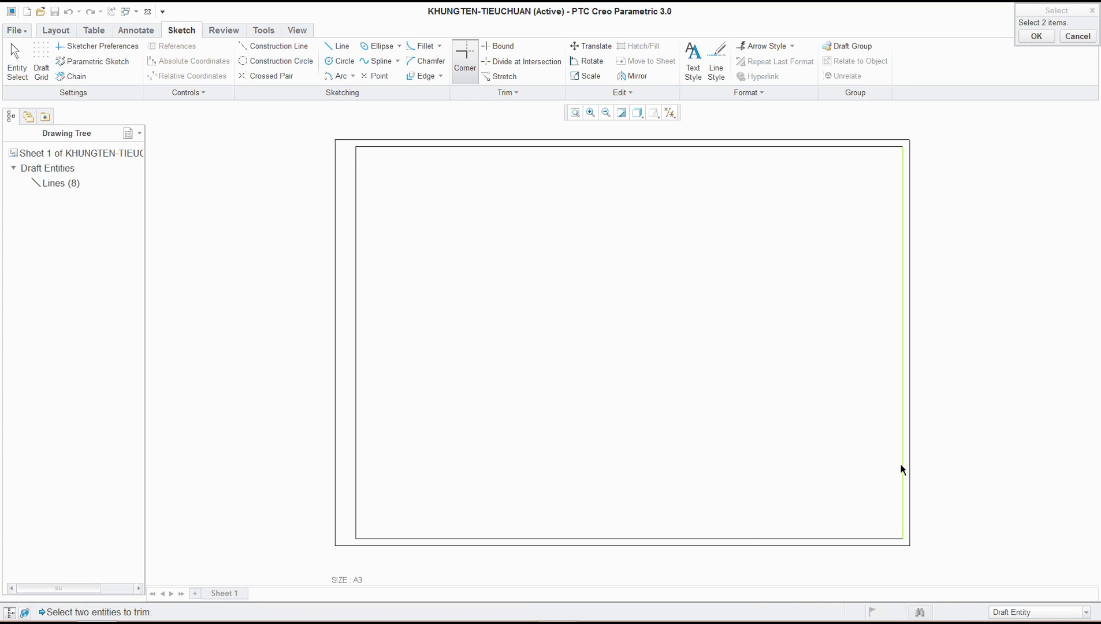
click(1043, 37)
Step: Set the line style of the four inner border lines to width 0.3 and the red Edge highlight color
click(902, 228)
ctrl+click(868, 146)
ctrl+click(356, 231)
ctrl+click(431, 538)
click(716, 63)
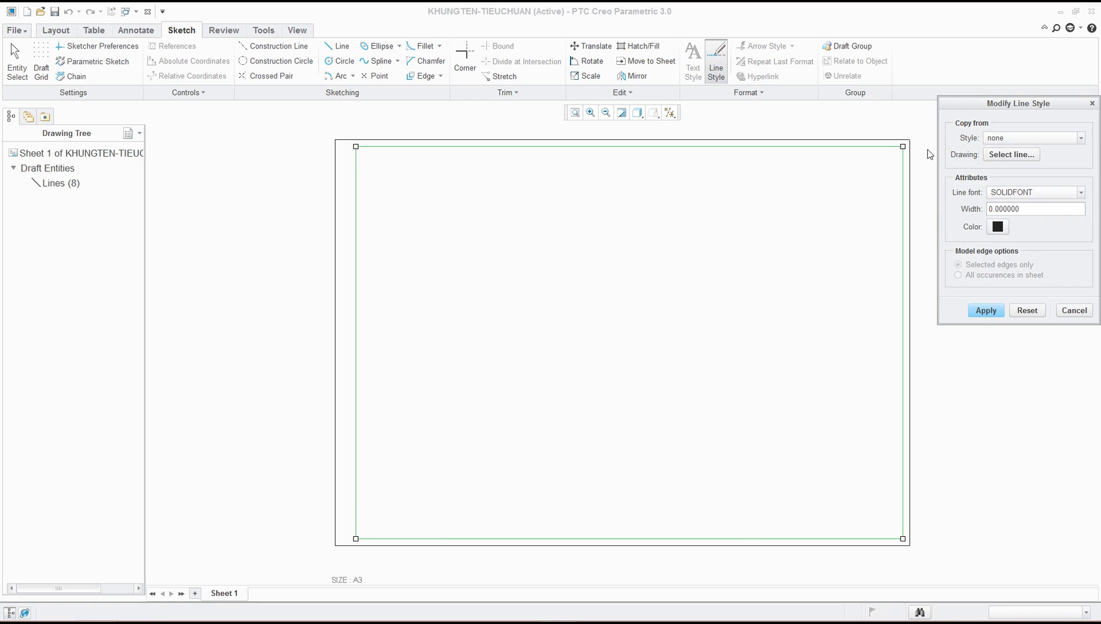
double_click(1021, 209)
text(0.3)
click(997, 226)
click(922, 253)
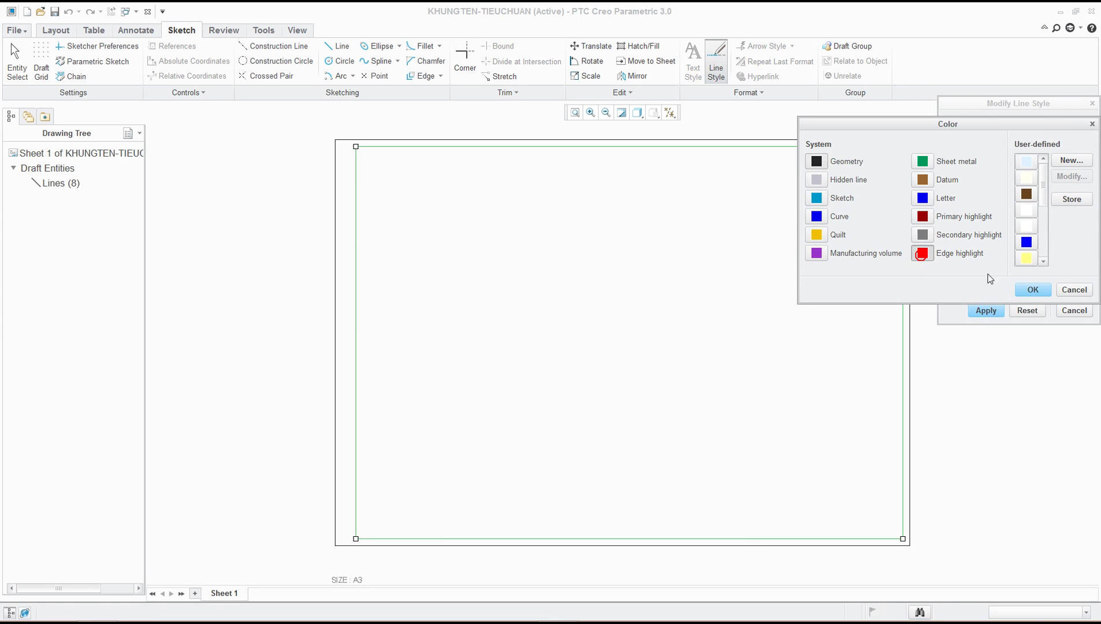
click(1032, 290)
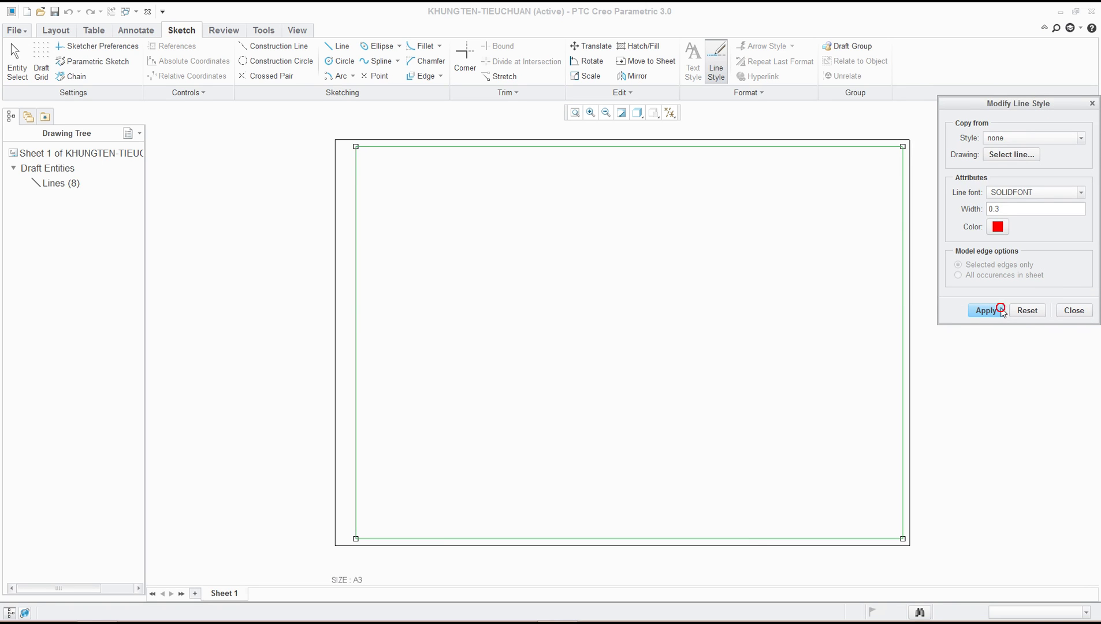
click(1073, 310)
scroll(904, 312, down, 5)
click(986, 309)
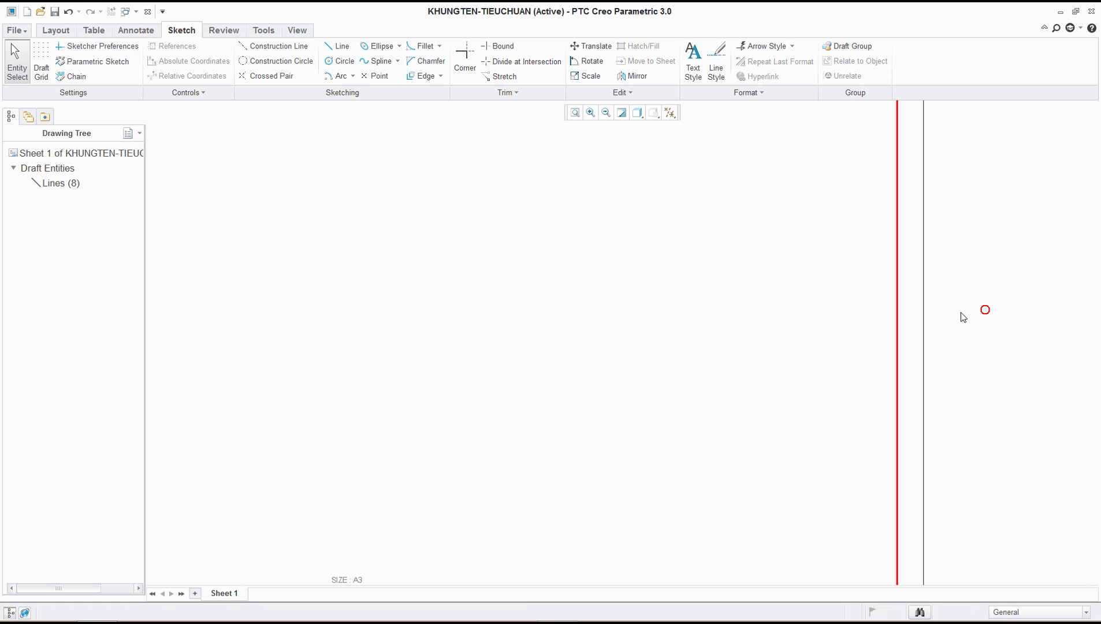
Step: Examine the thickness of the red inner border line next to the sheet outline
scroll(917, 315, down, 5)
scroll(912, 324, up, 10)
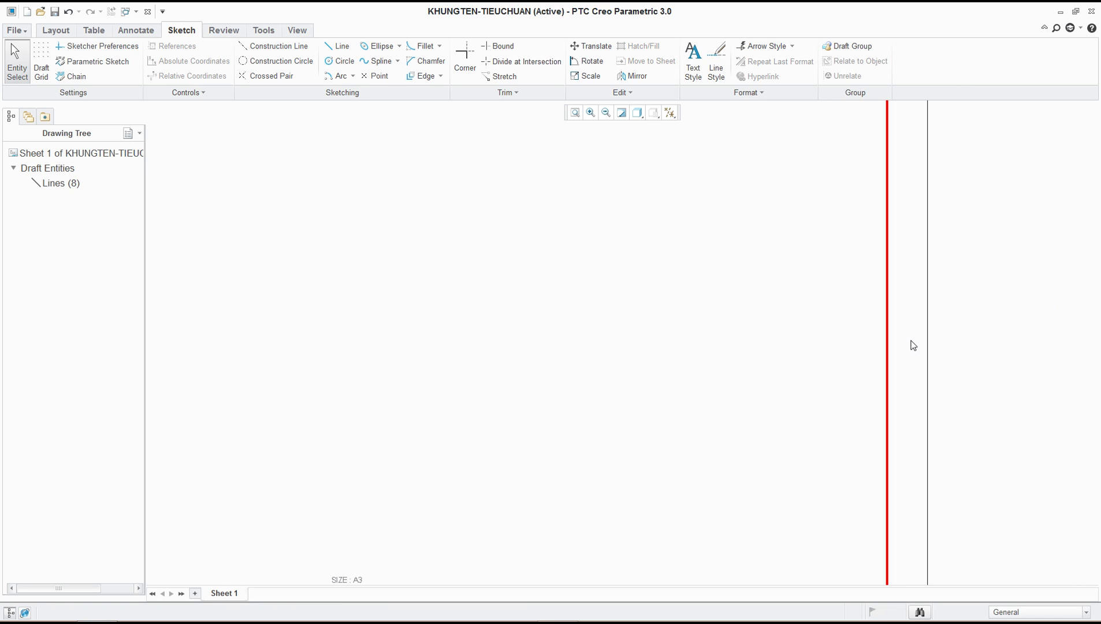
scroll(908, 349, up, 2)
scroll(899, 310, up, 3)
scroll(830, 317, down, 8)
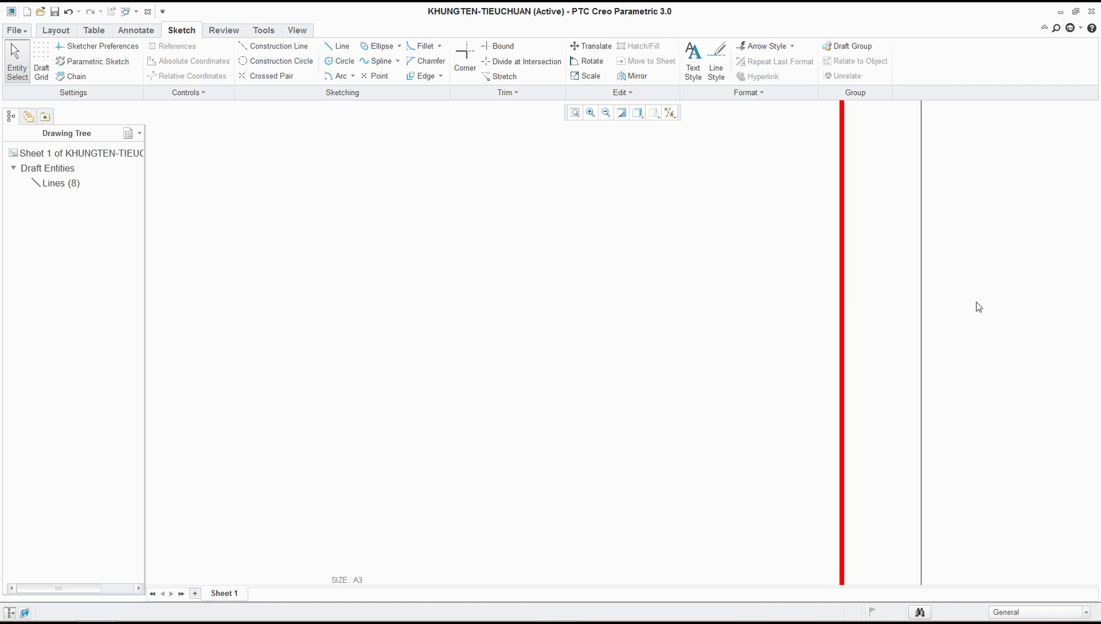
scroll(878, 394, up, 6)
scroll(872, 411, down, 3)
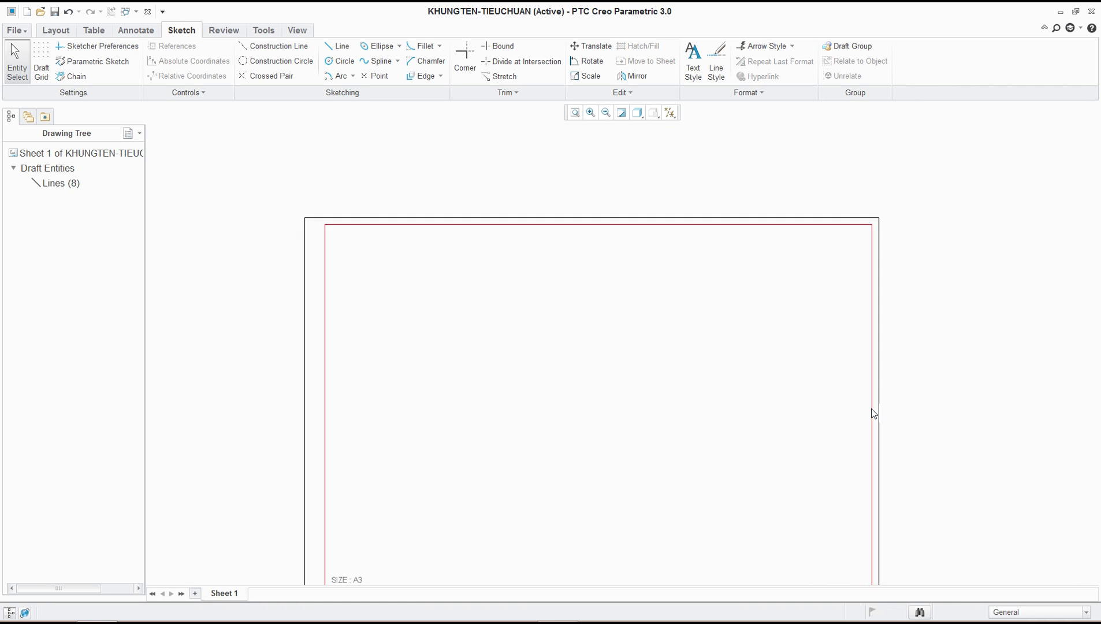
Step: Change the color of the four inner border lines to black through Line Style
click(872, 398)
ctrl+click(776, 178)
ctrl+click(188, 301)
scroll(382, 454, up, 4)
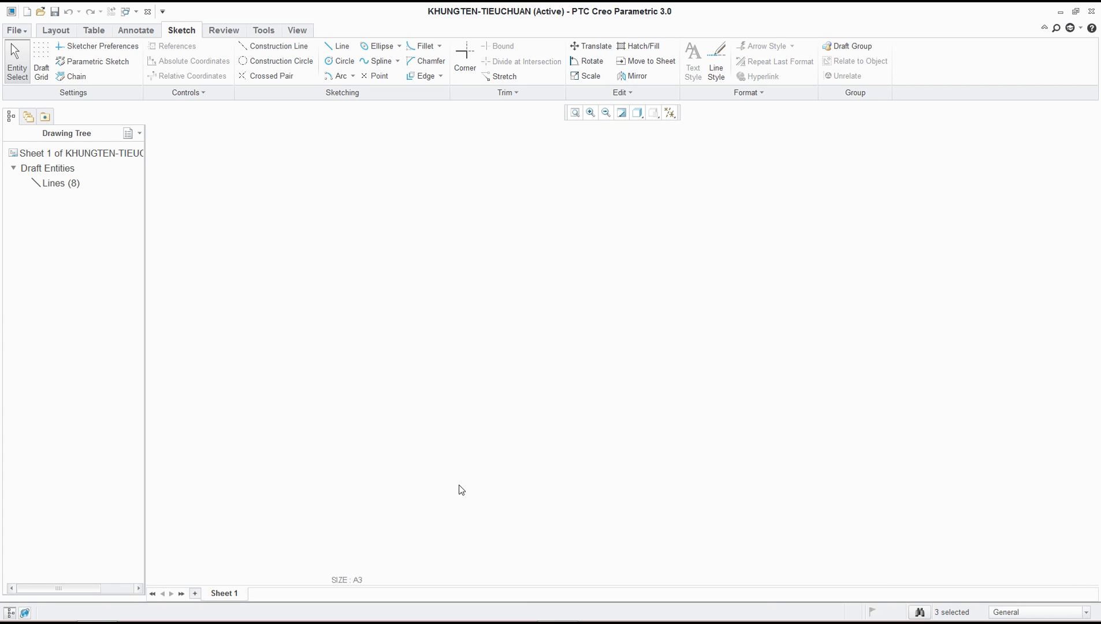
ctrl+click(538, 578)
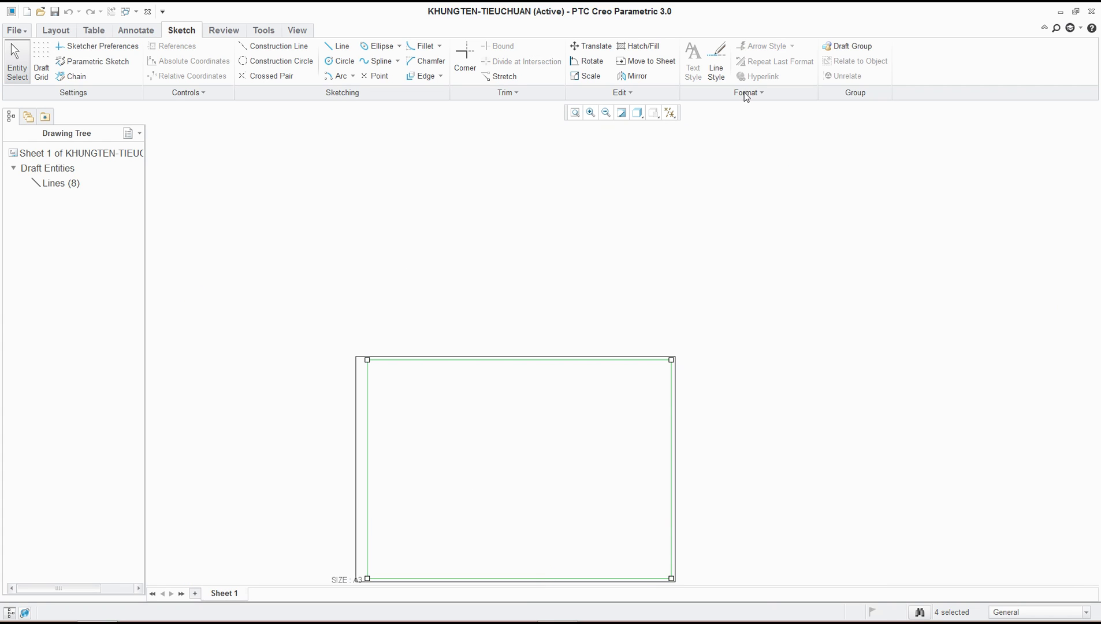
click(716, 60)
click(997, 227)
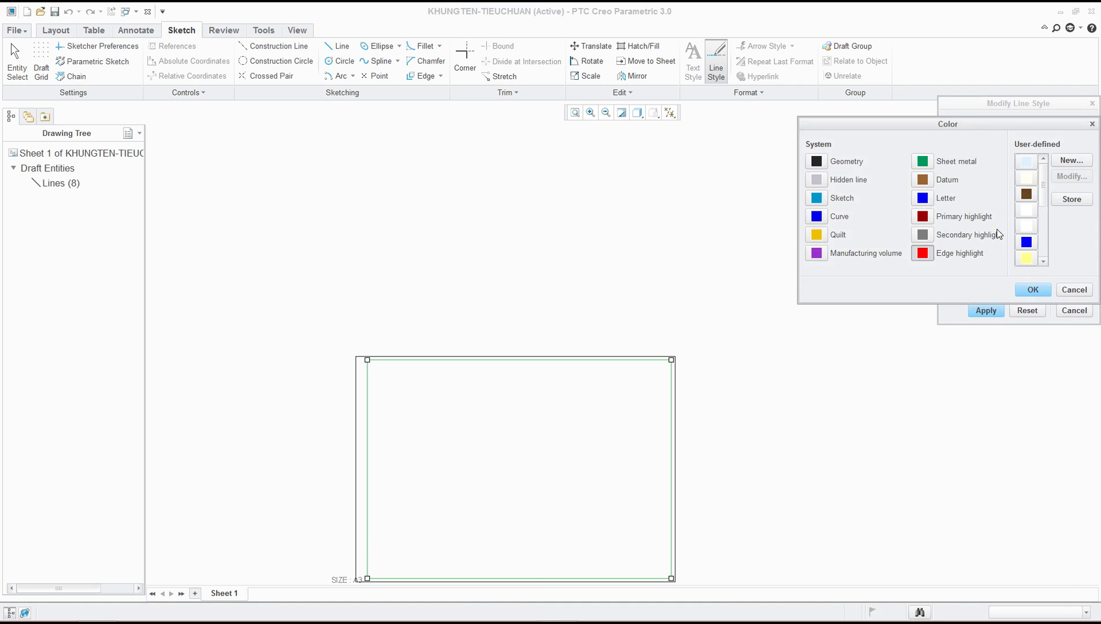
click(1031, 290)
click(985, 310)
click(1073, 310)
scroll(743, 385, down, 2)
scroll(741, 384, down, 5)
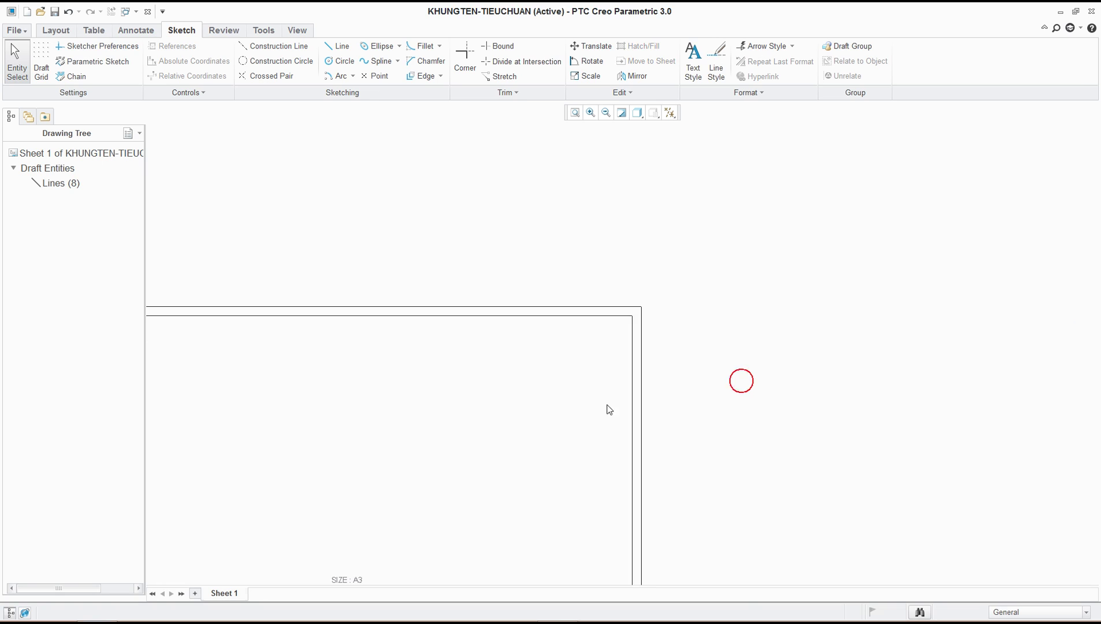
scroll(795, 378, up, 4)
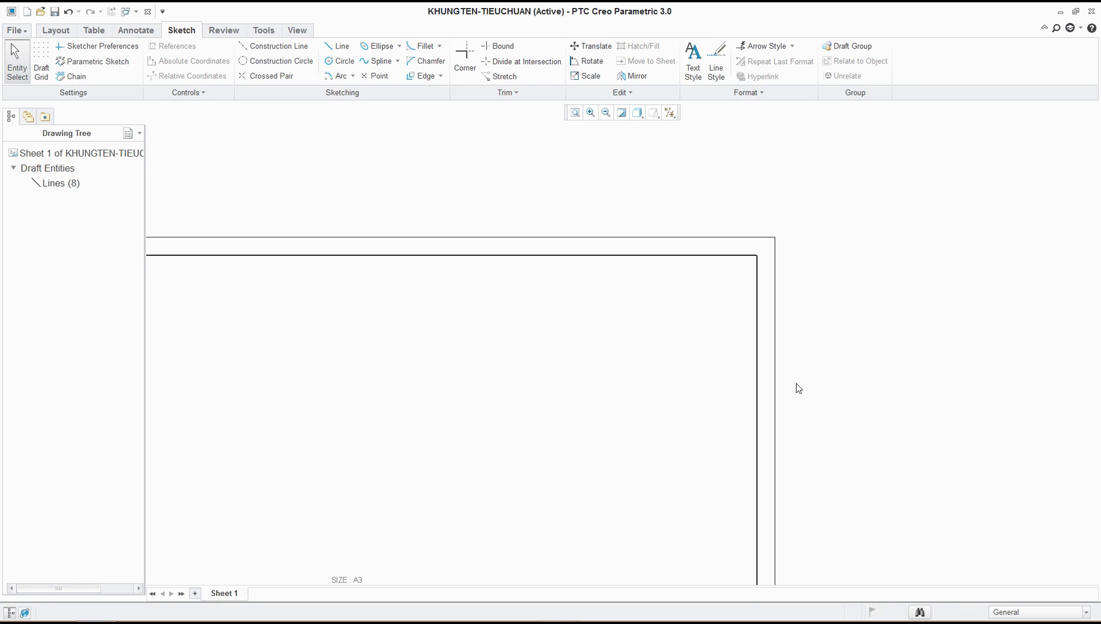
middle_drag(823, 364, 835, 180)
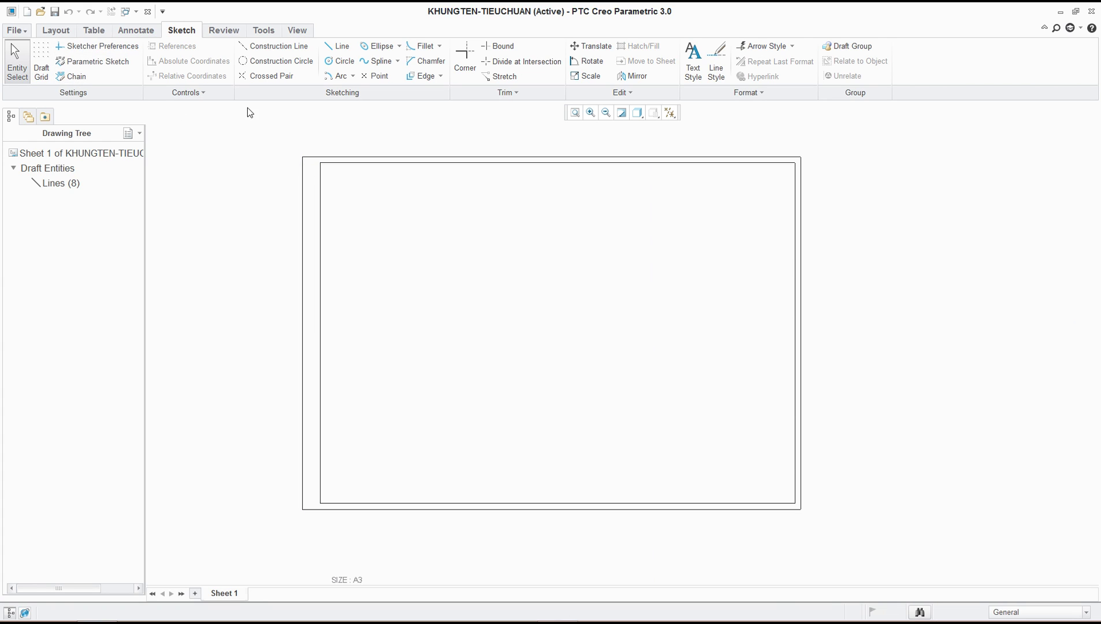
Step: Consult the title block layout and its row and column sizes in Creo2.0.pdf in Acrobat Reader, and return to Creo Parametric
click(97, 31)
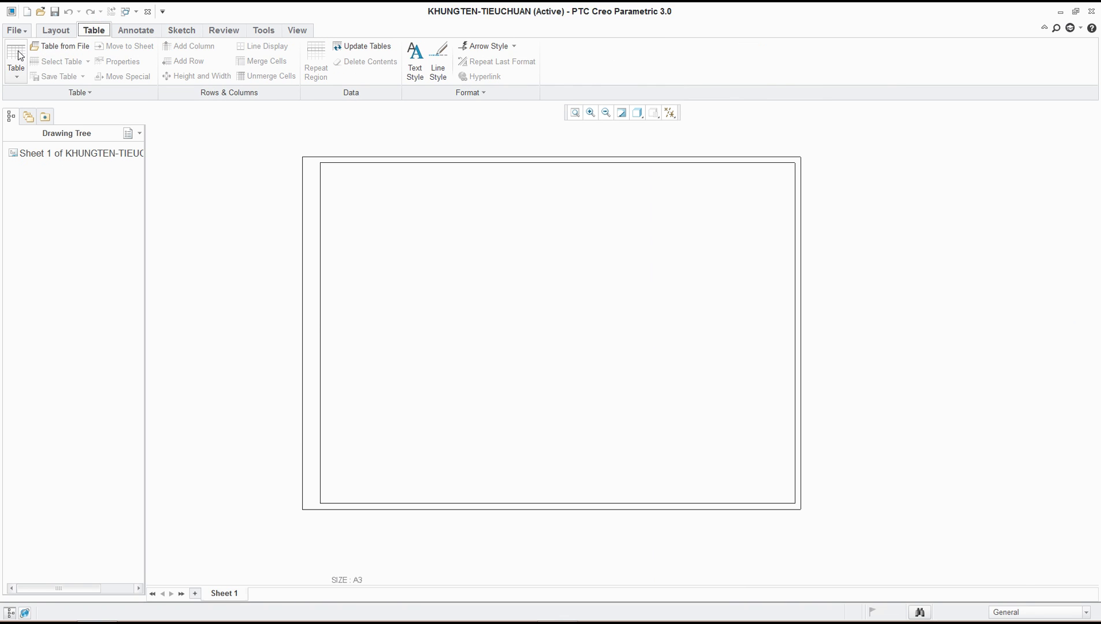
key(alt+Tab)
scroll(167, 242, down, 3)
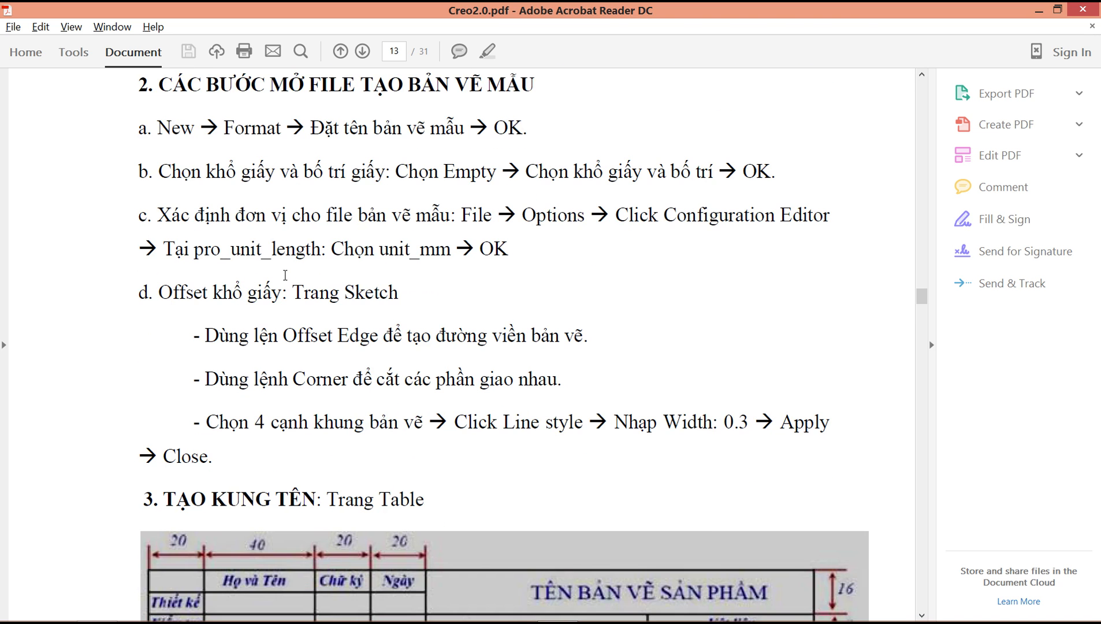
scroll(286, 280, up, 1)
scroll(304, 327, down, 3)
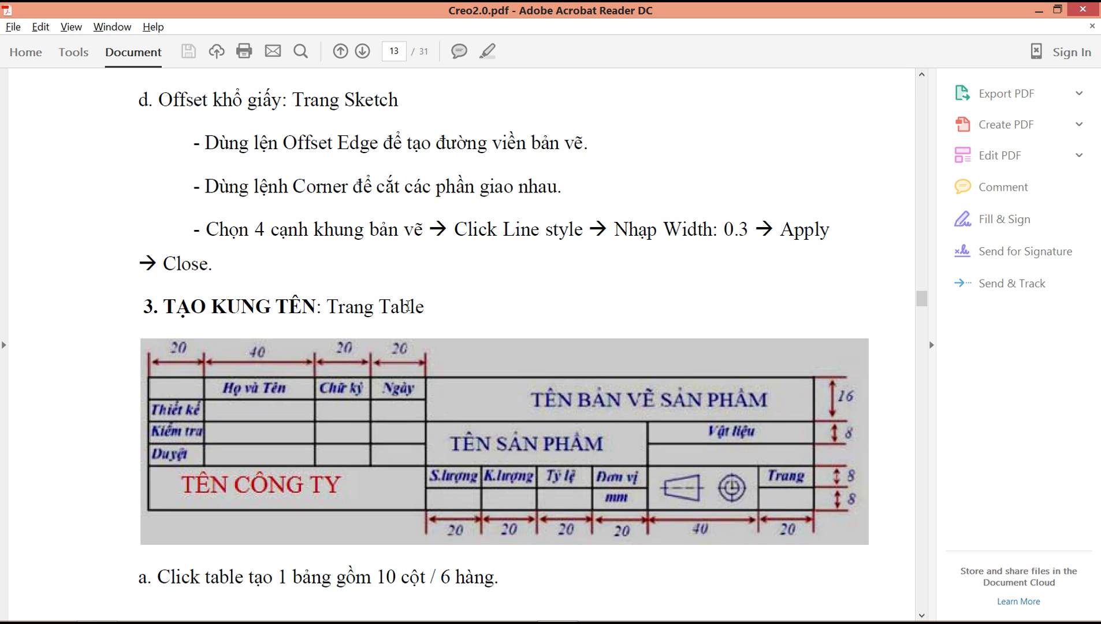
scroll(372, 395, down, 3)
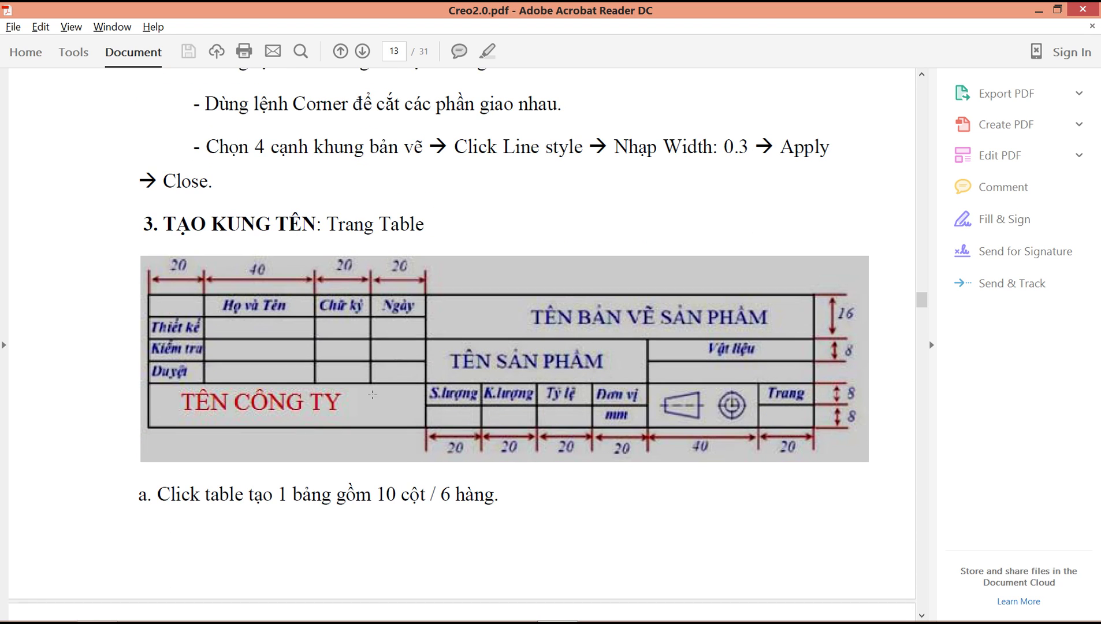
key(alt+Tab)
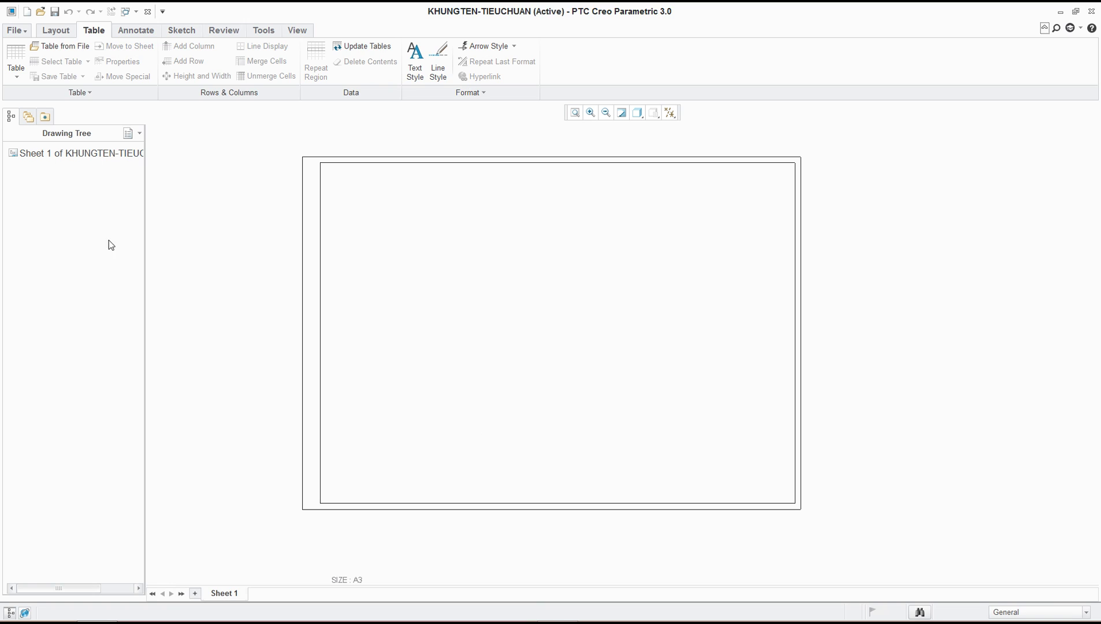
Step: Insert a table of 10 columns by 6 rows in the lower-right area of the sheet
click(16, 58)
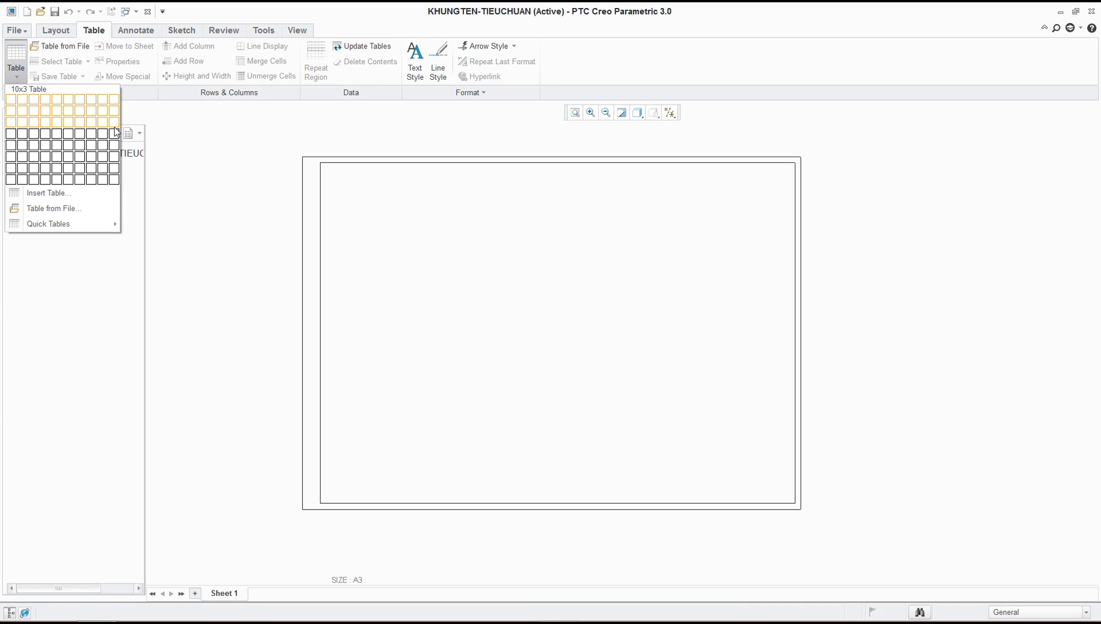
click(115, 153)
click(630, 405)
scroll(664, 400, up, 2)
scroll(664, 402, up, 4)
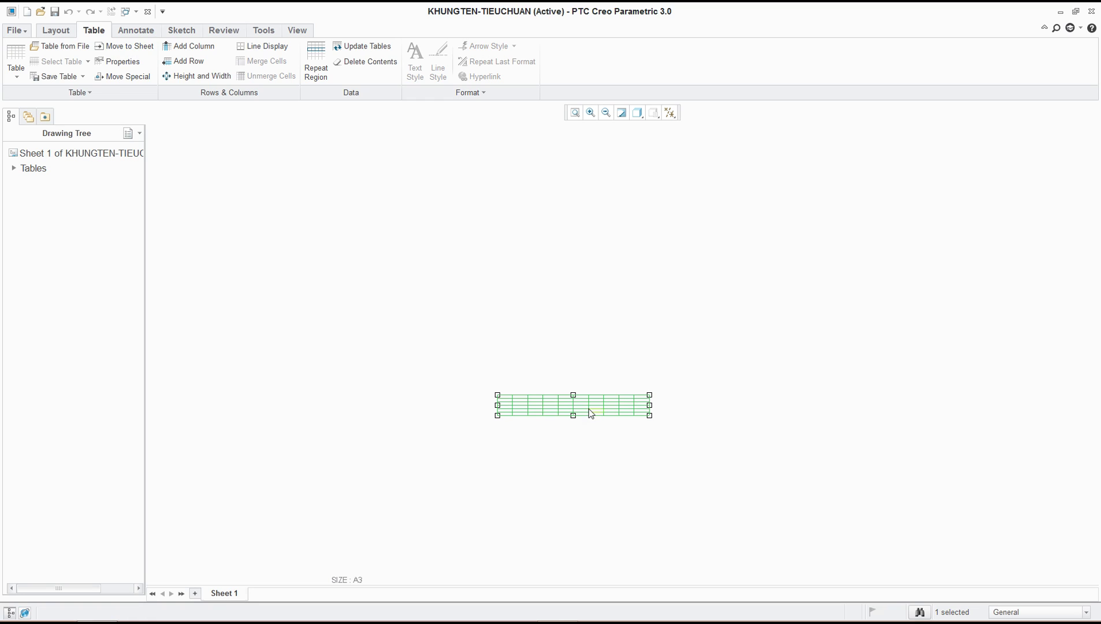
click(533, 347)
Step: Turn off automatic height adjustment for the whole table and set row height to 8 and column width to 20 drawing units
drag(464, 327, 690, 480)
right_click(617, 410)
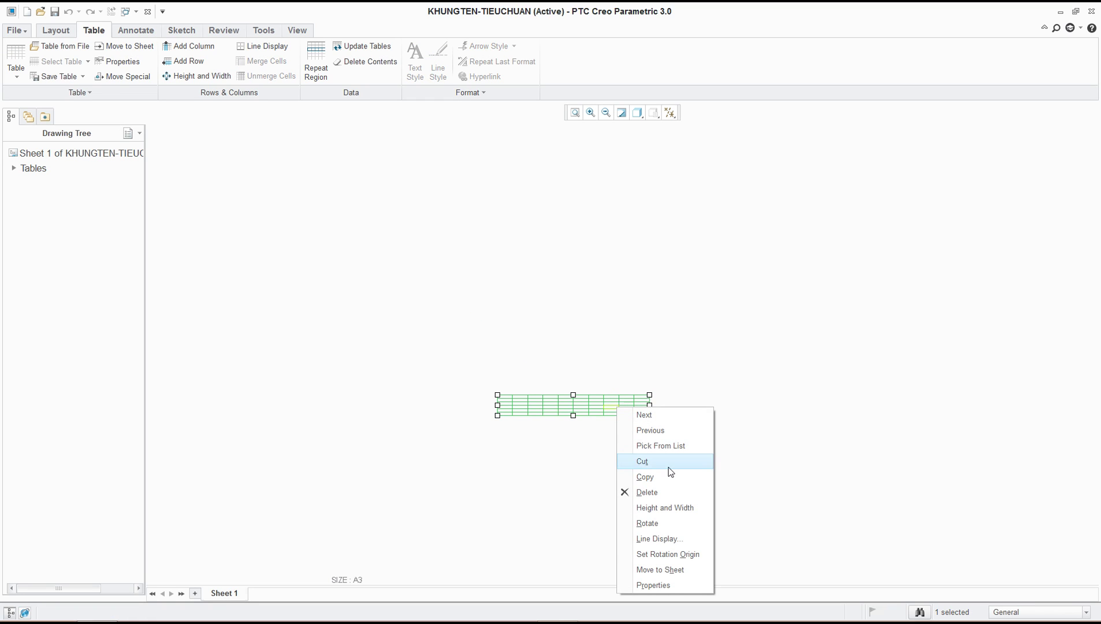
click(670, 508)
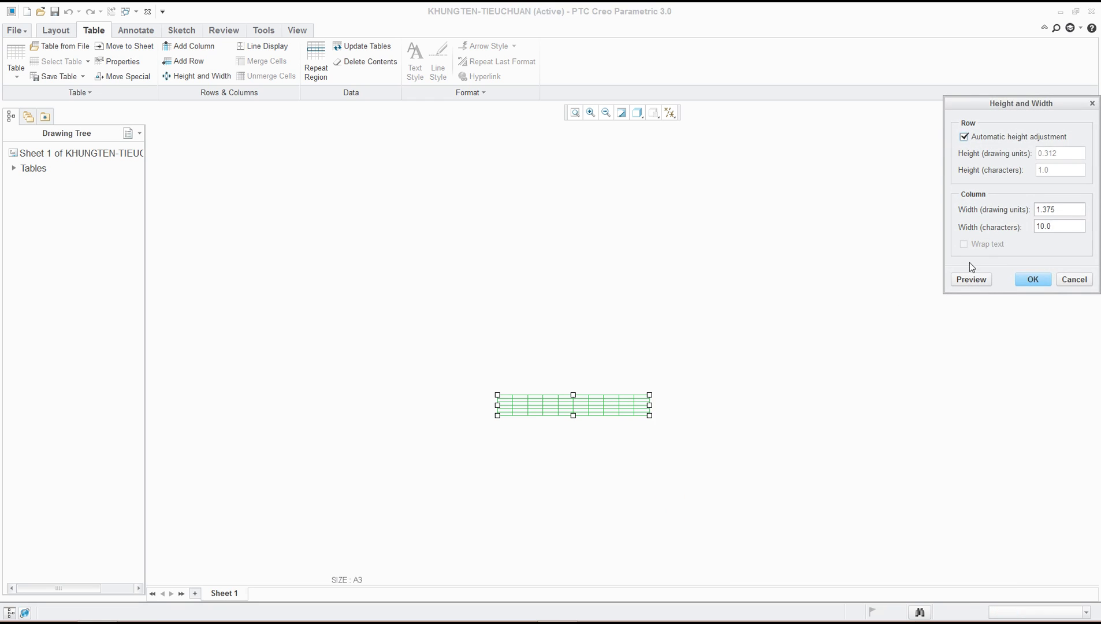
click(963, 136)
double_click(1061, 153)
text(8)
double_click(1059, 208)
text(20)
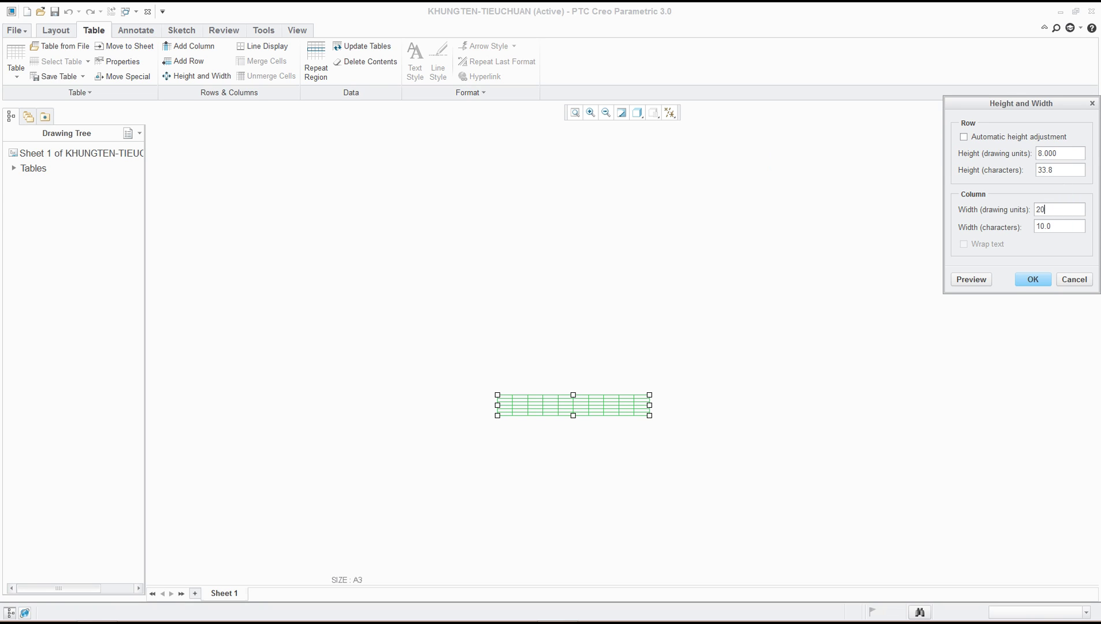
click(979, 278)
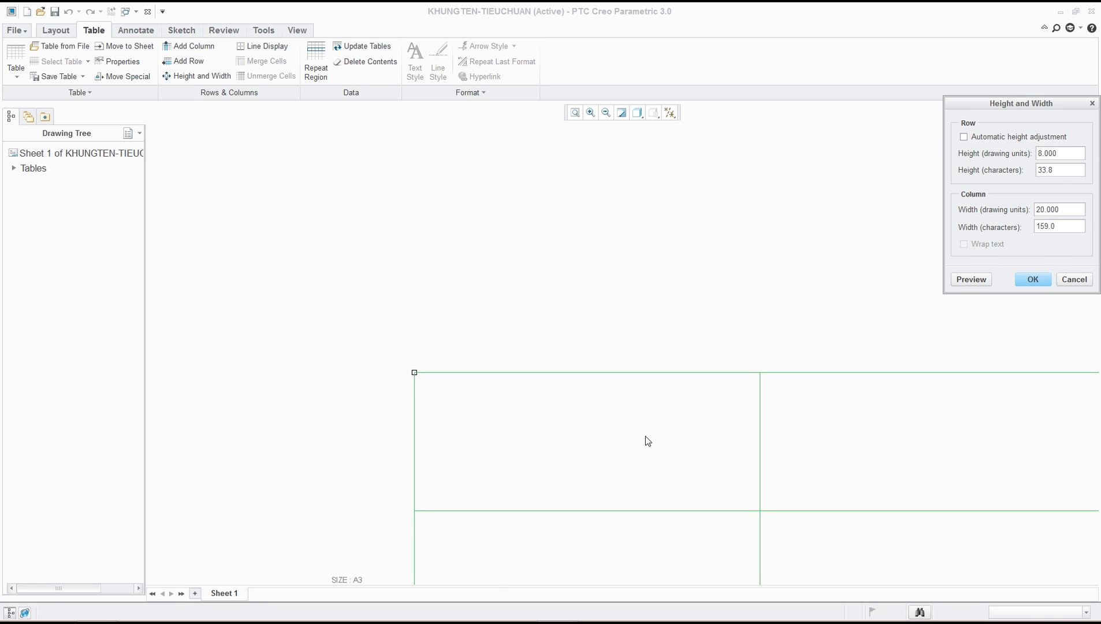
scroll(645, 436, up, 3)
scroll(648, 443, up, 5)
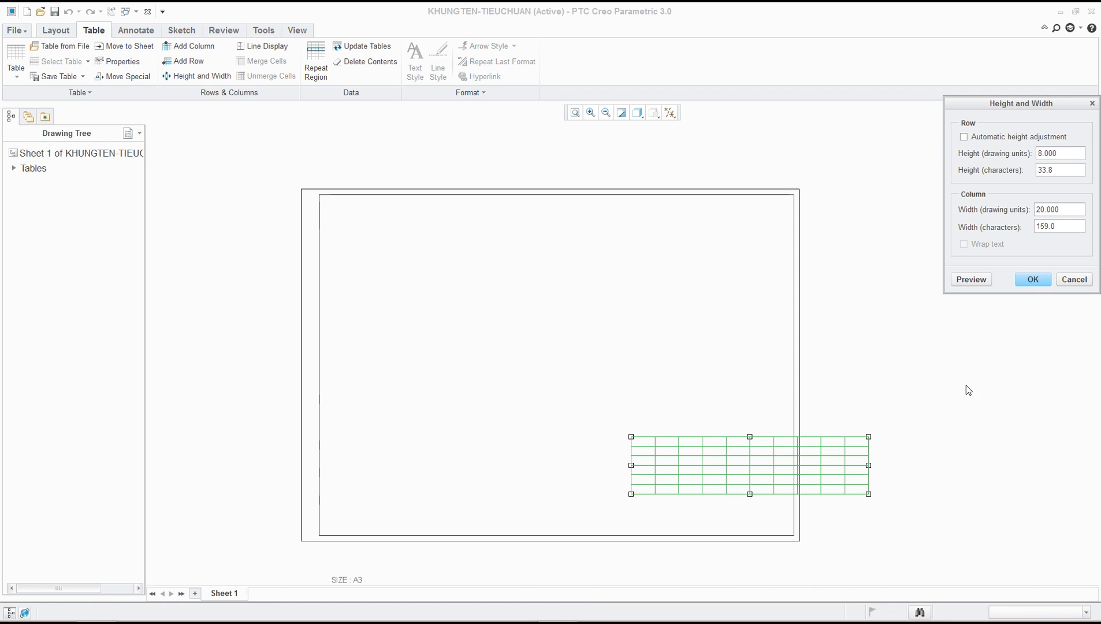
click(1032, 279)
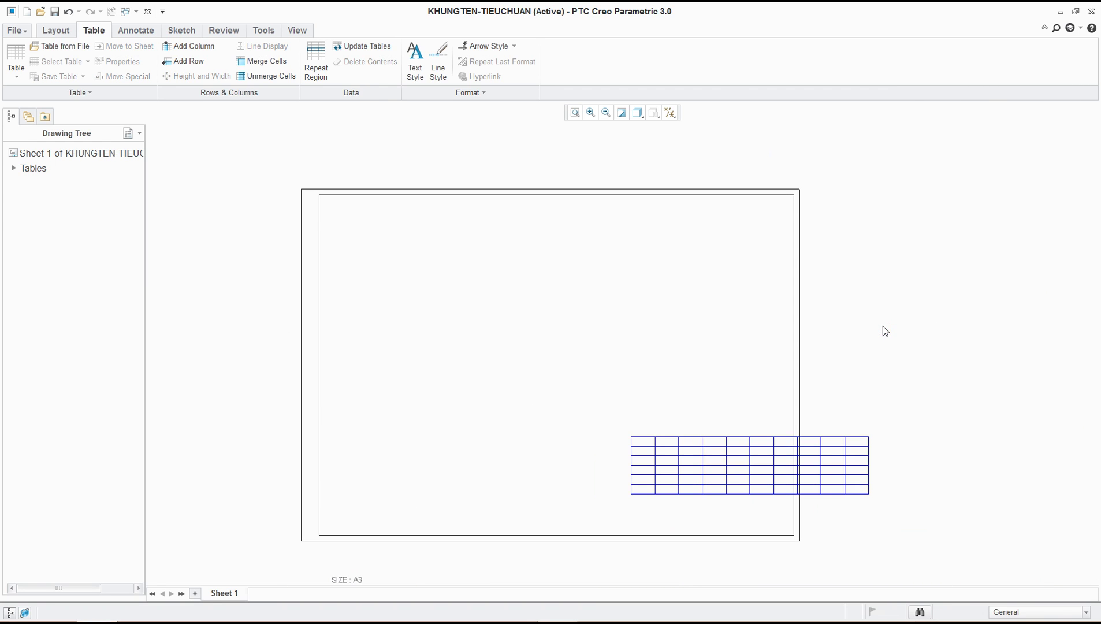
Step: Read the Creo2.0.pdf instructions on resizing, deleting and inserting table rows and columns in Acrobat Reader, and return to Creo Parametric
key(alt+Tab)
scroll(628, 403, down, 4)
scroll(628, 402, down, 5)
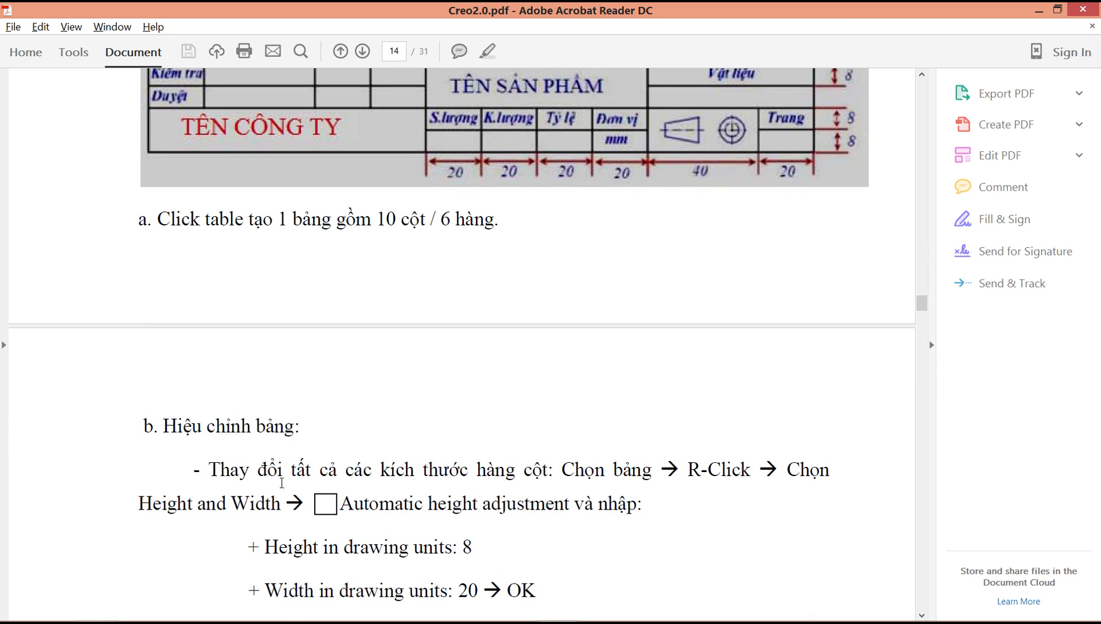
scroll(442, 482, down, 5)
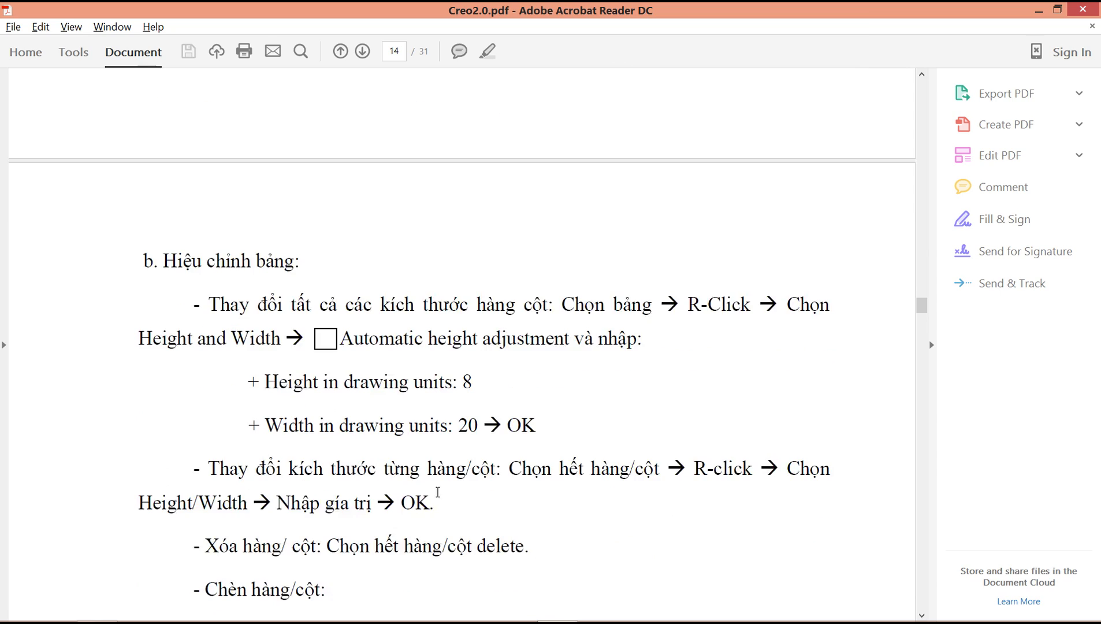
scroll(353, 441, down, 3)
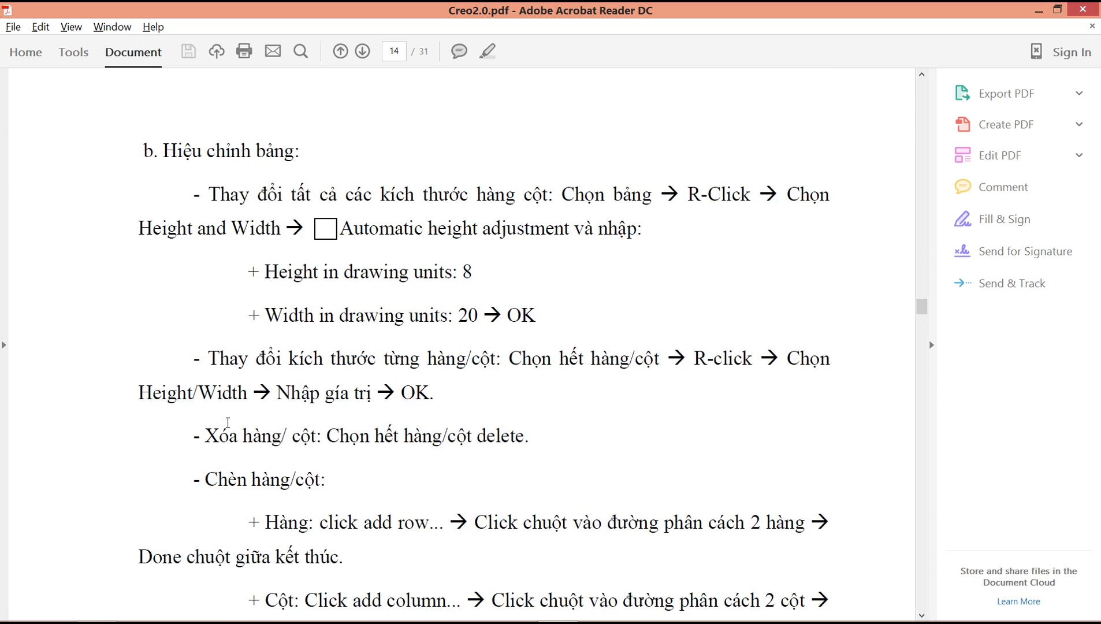
scroll(329, 444, down, 2)
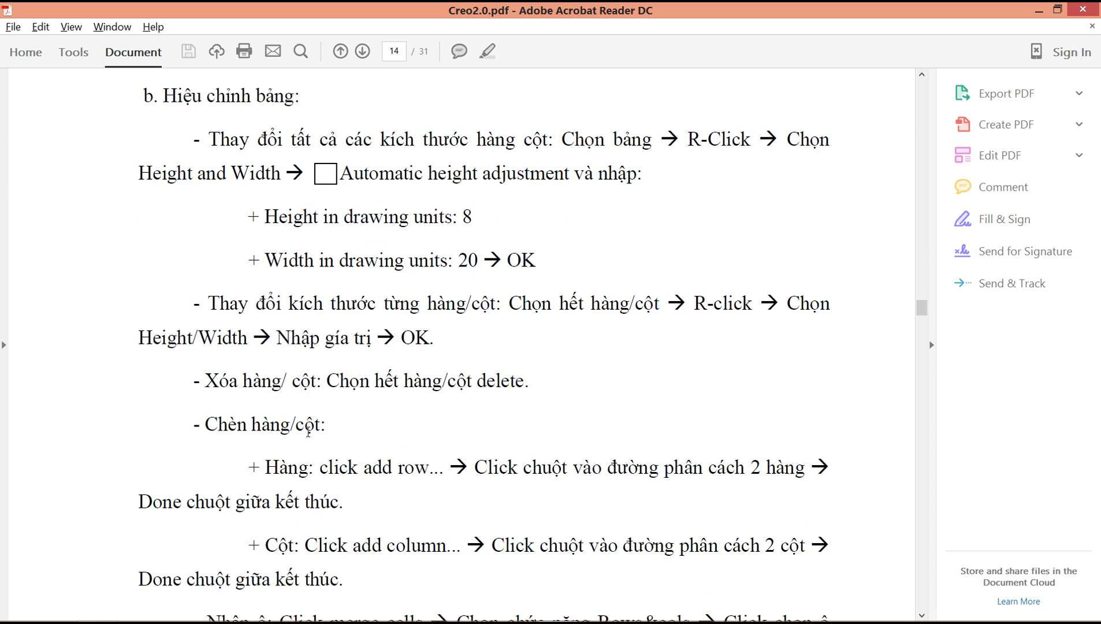
scroll(308, 430, down, 3)
key(alt+Tab)
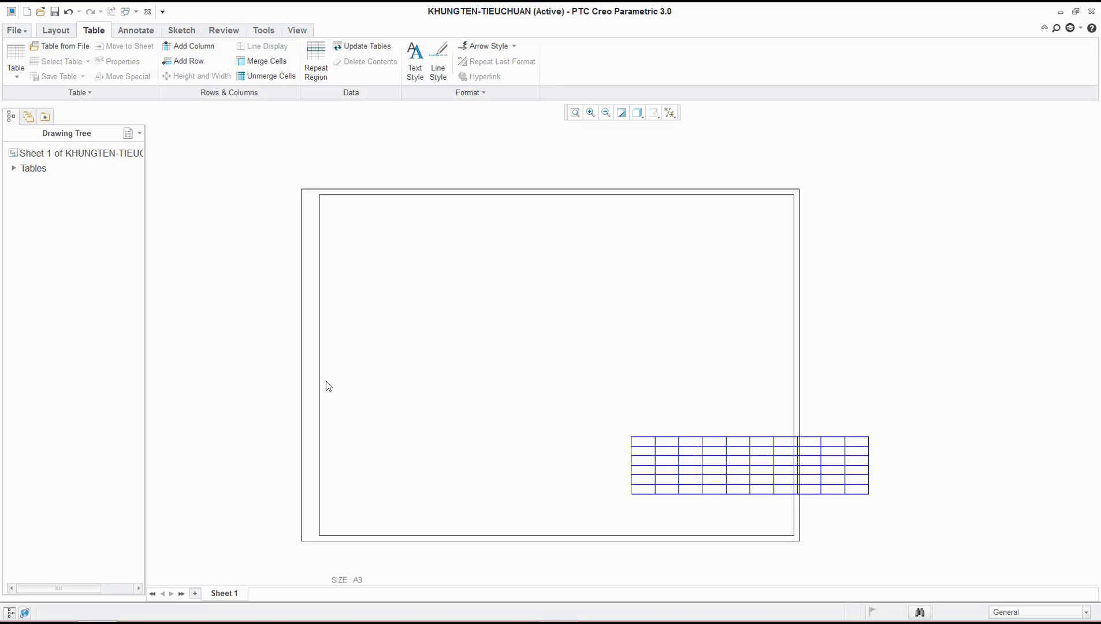
Step: Try deleting the table's rightmost column and the entire table, and undo both deletions
drag(897, 536, 860, 438)
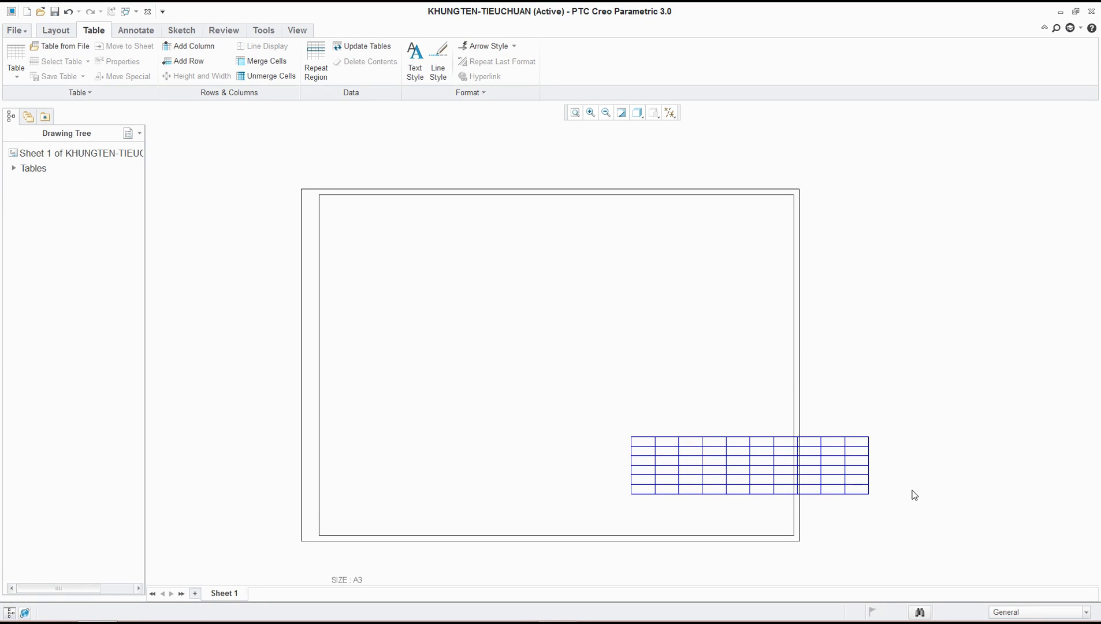
drag(892, 538, 840, 411)
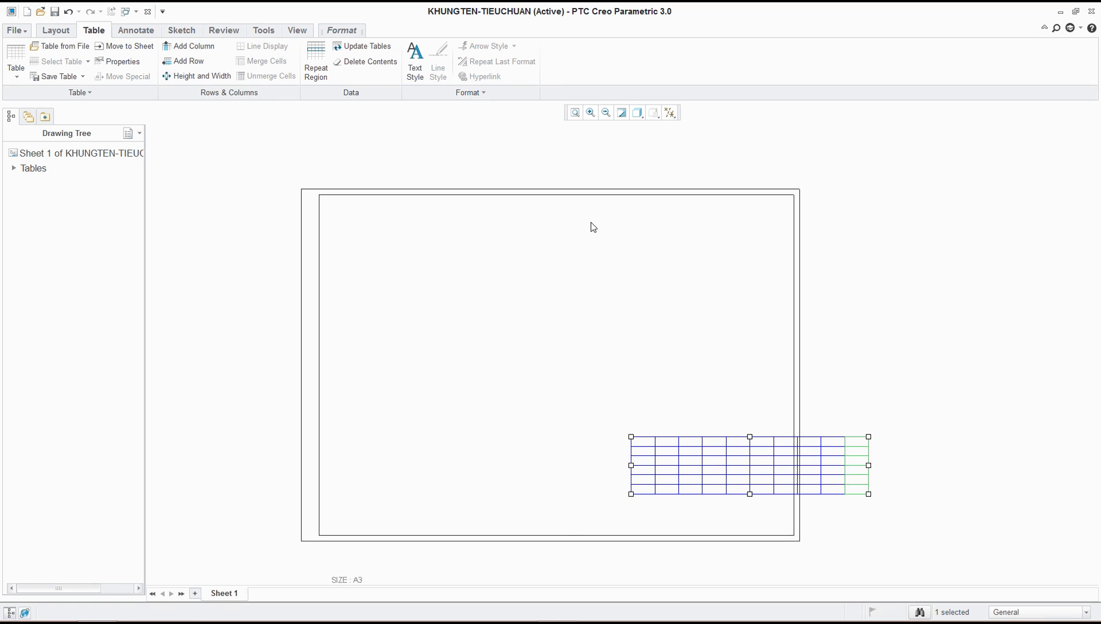
key(Delete)
drag(899, 527, 500, 352)
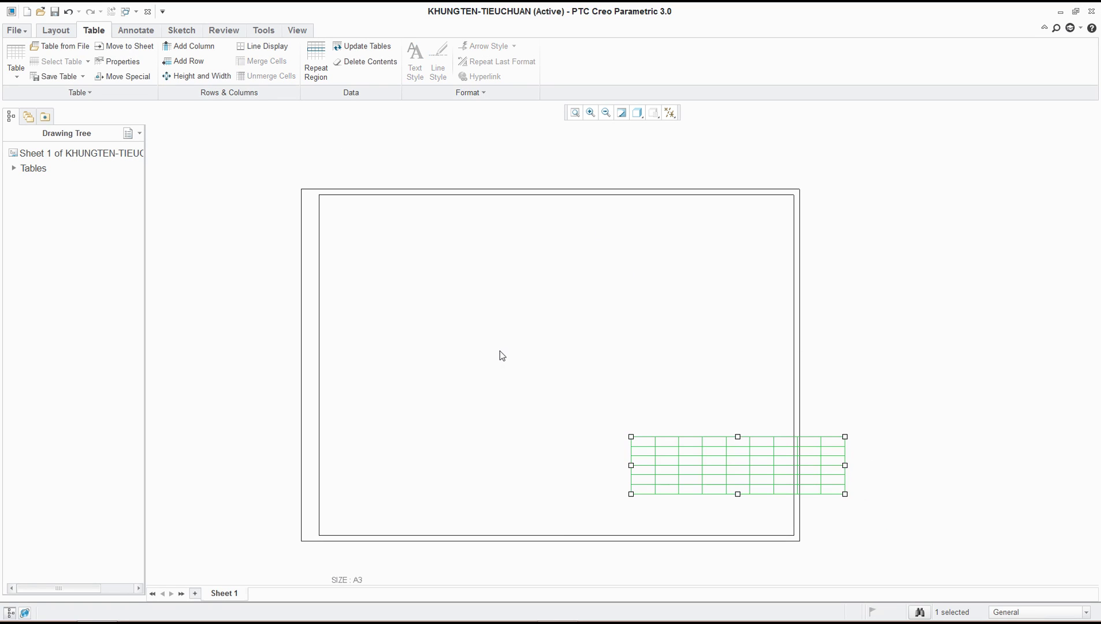
key(Delete)
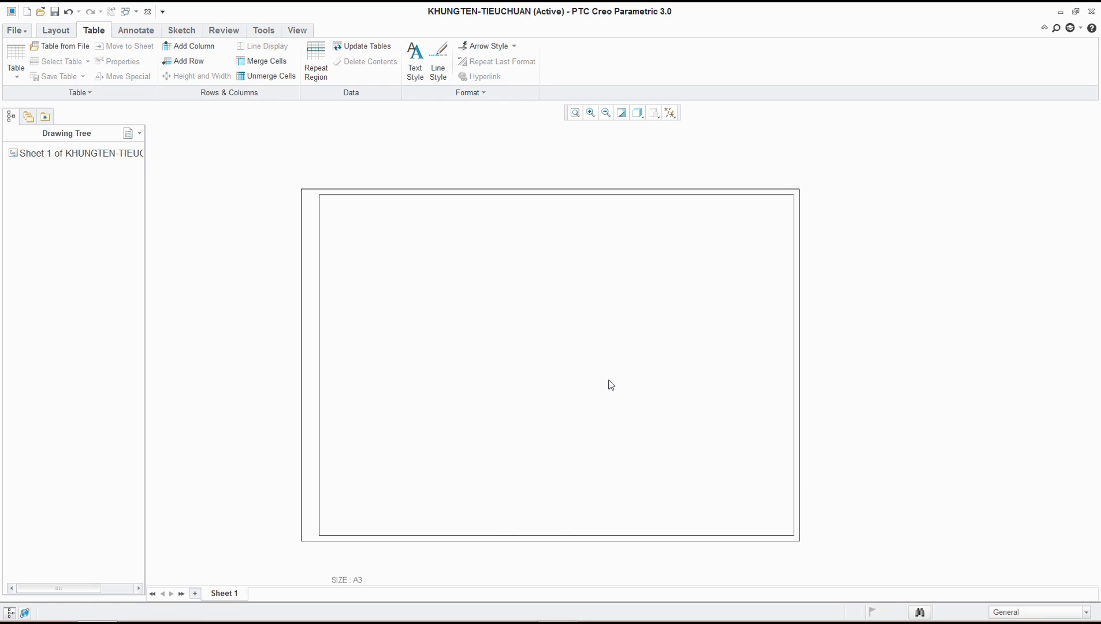
key(ctrl+z)
key(ctrl+z)
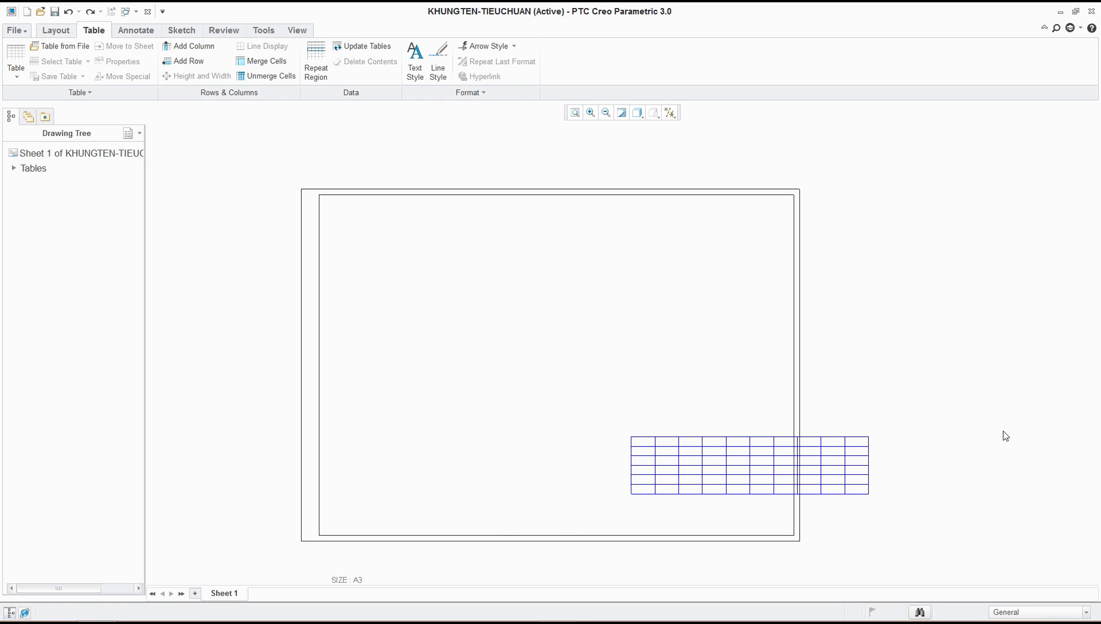
Step: Try deleting the table's top row, and undo the deletion
drag(605, 411, 925, 451)
key(Delete)
key(ctrl+z)
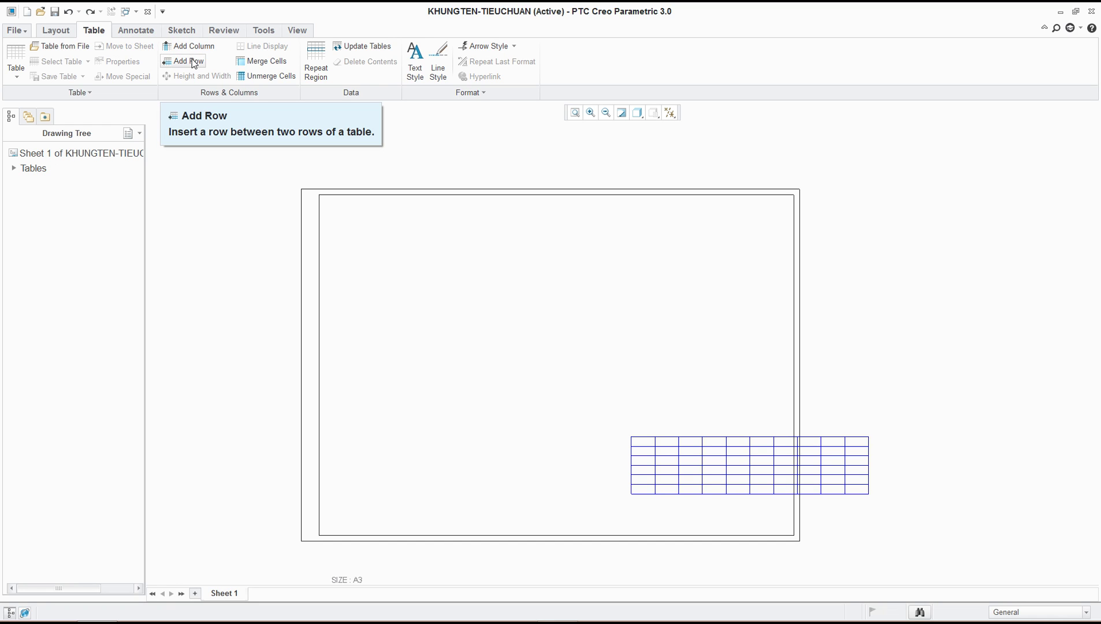
Step: Try to insert a column outside the table's right edge
click(188, 45)
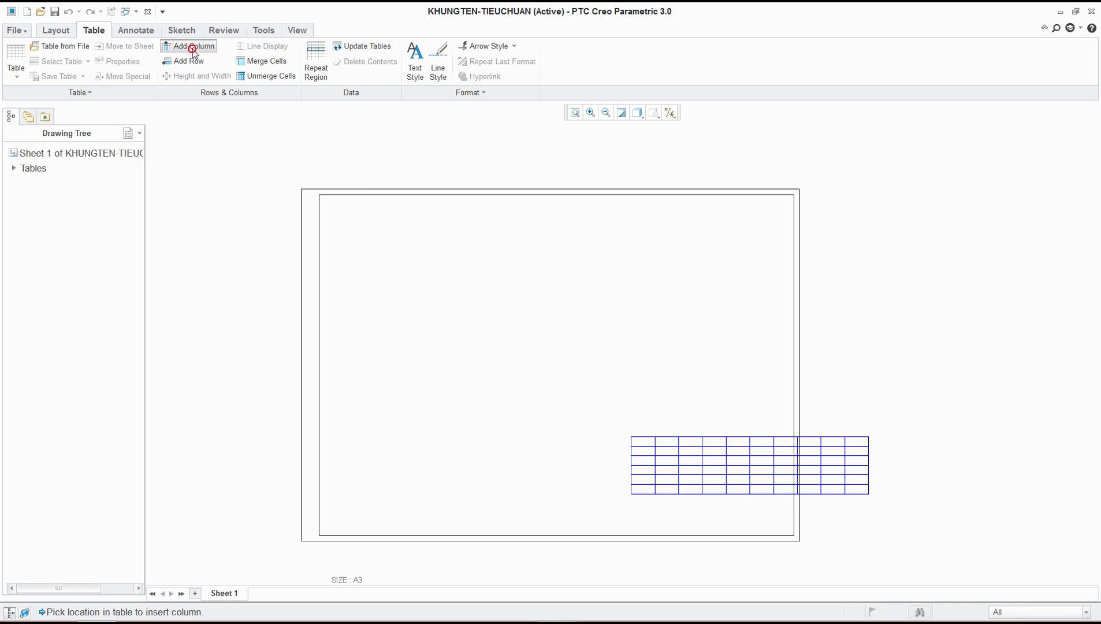
scroll(871, 485, up, 3)
scroll(871, 485, up, 1)
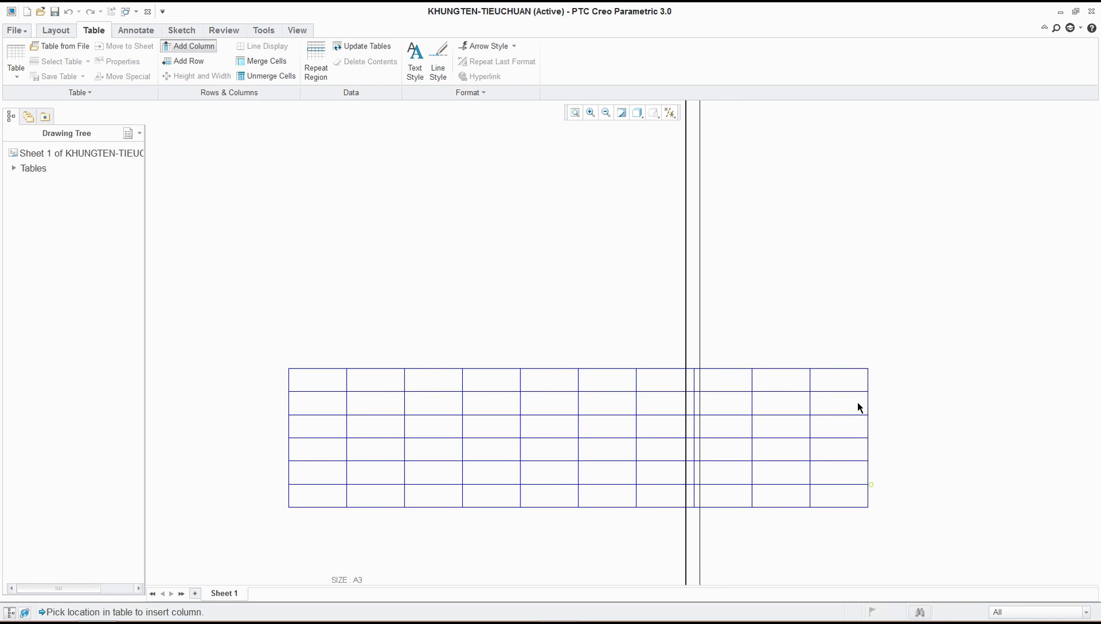
middle_click(888, 407)
click(193, 46)
click(891, 413)
middle_click(800, 407)
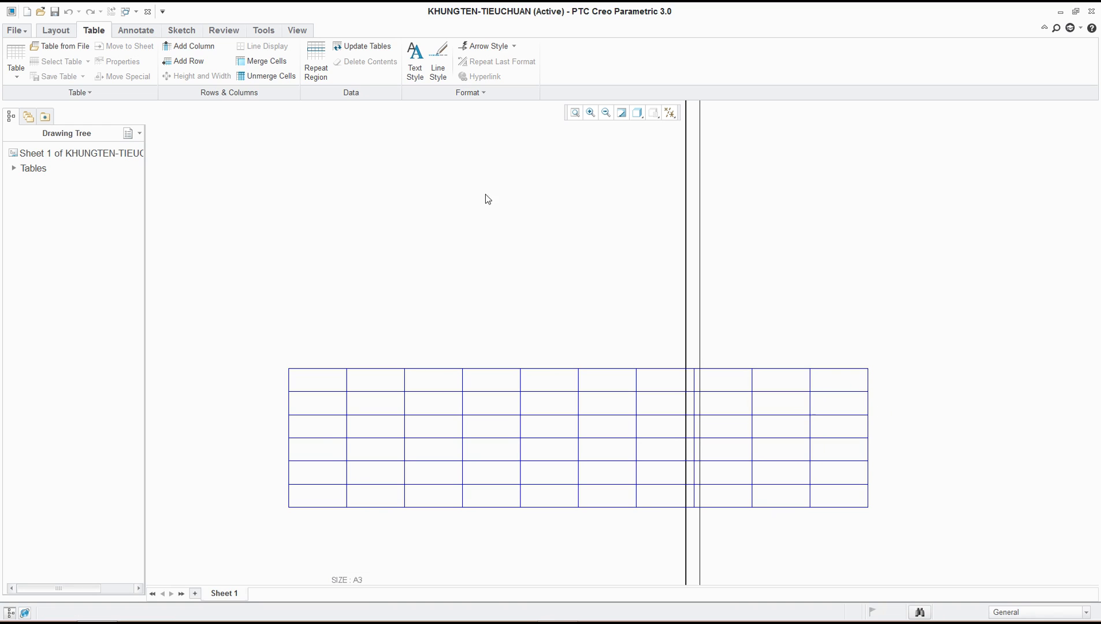
Step: Try inserting a column before the table's last column, and delete the rightmost column
click(192, 46)
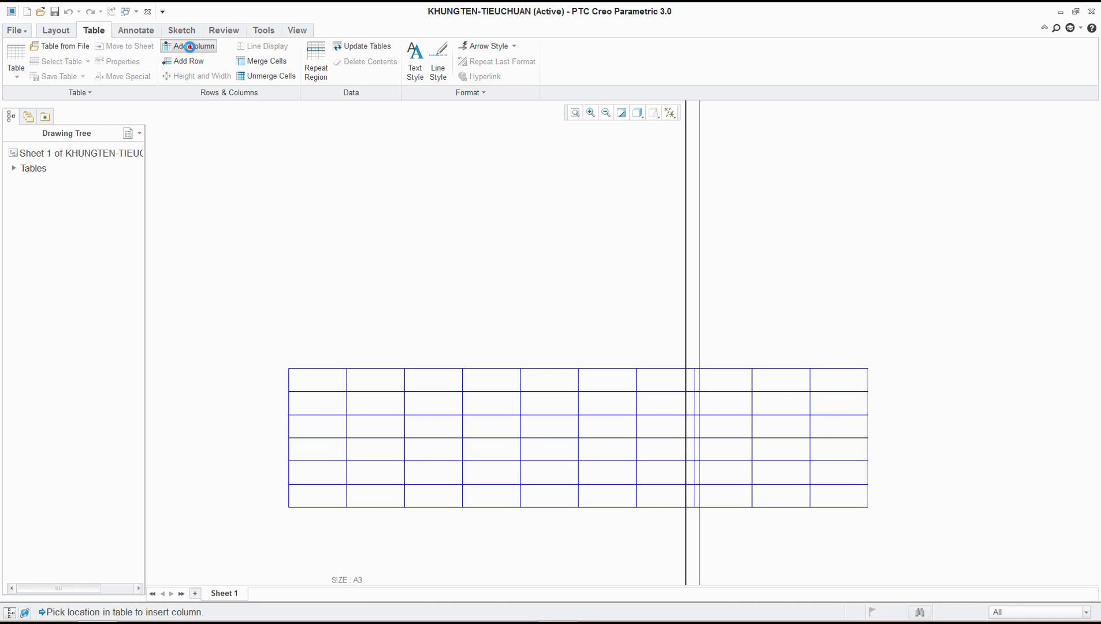
click(809, 399)
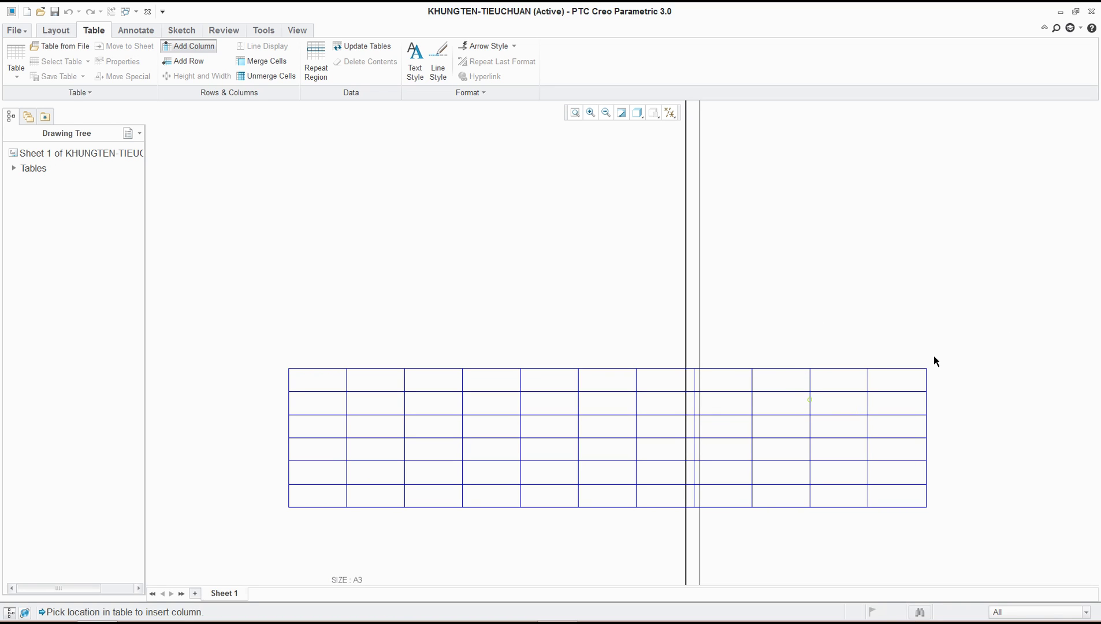
middle_click(872, 325)
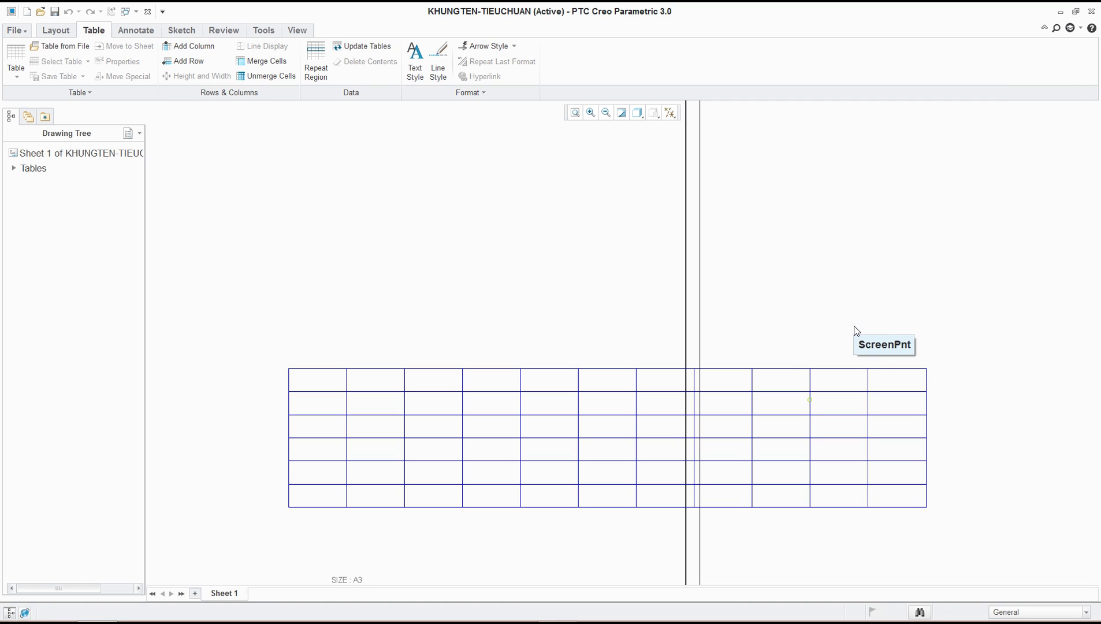
drag(862, 327, 934, 514)
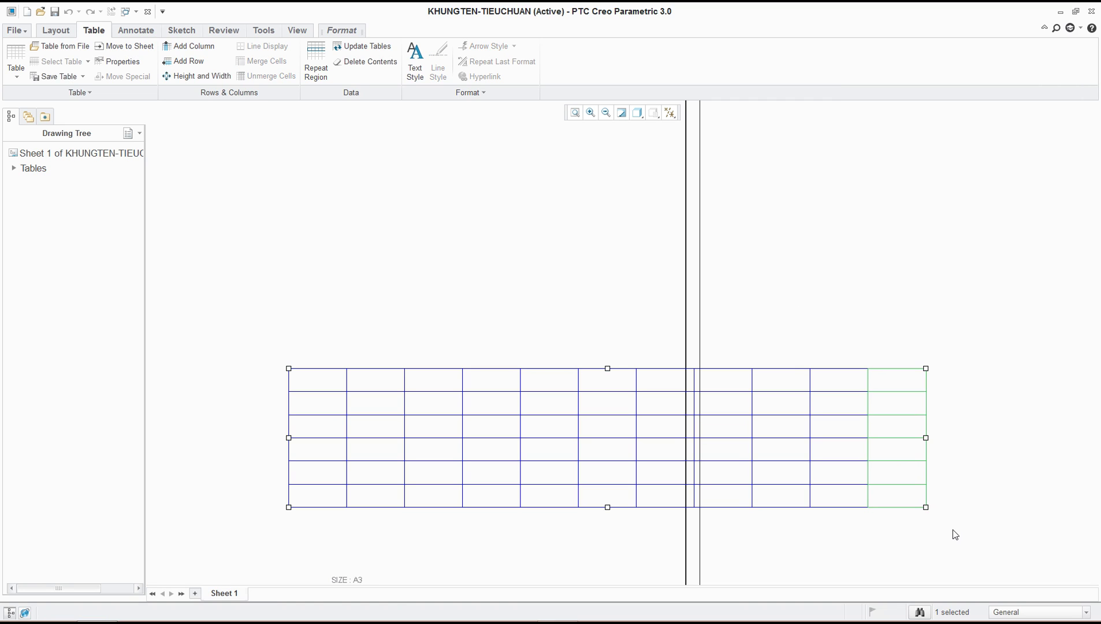
key(Delete)
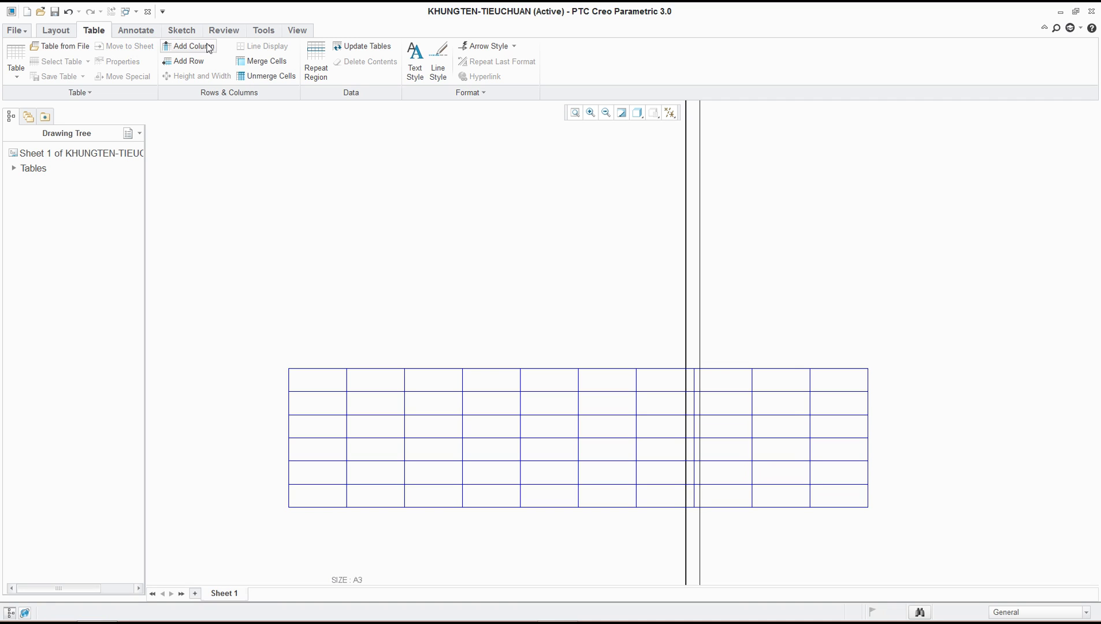
Step: Try inserting a column at the table's right edge and a row at its bottom edge, and delete the extra column and row
click(208, 48)
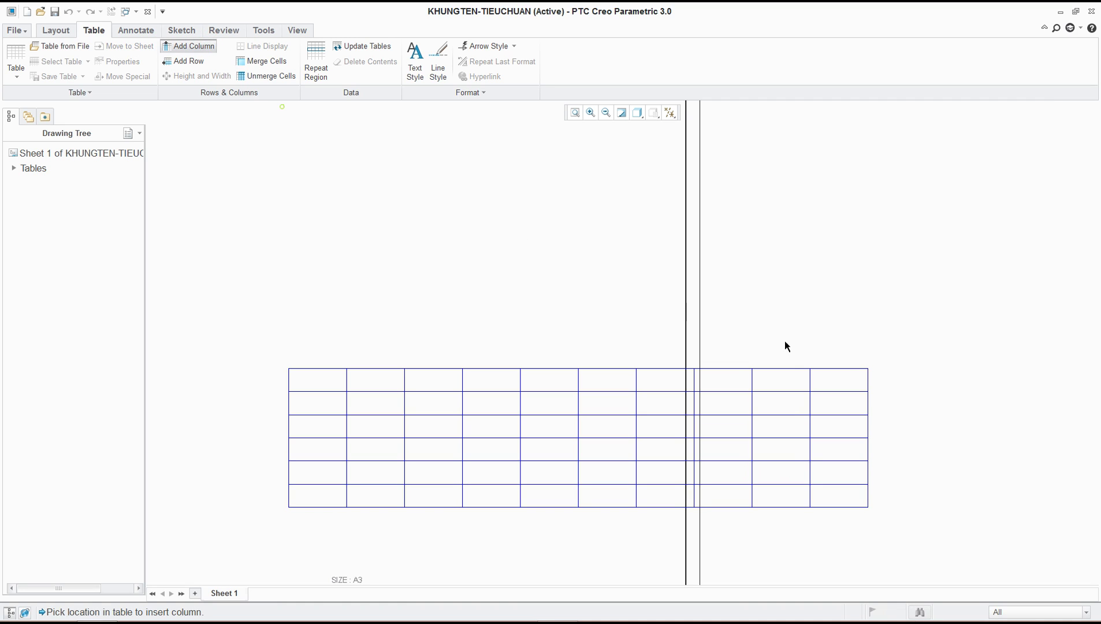
click(868, 402)
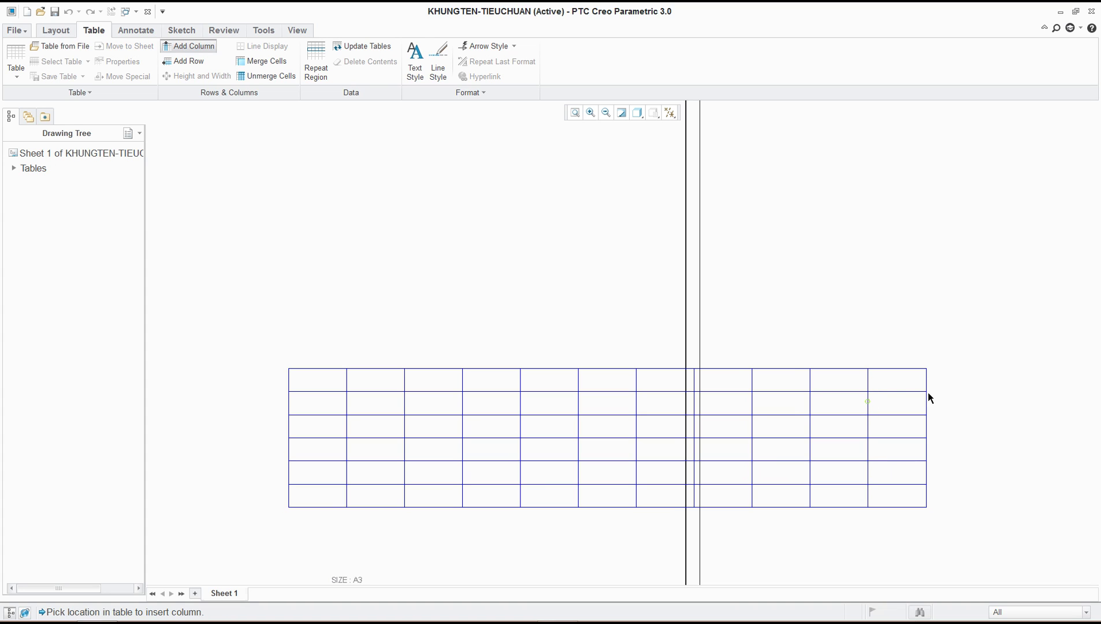
click(177, 61)
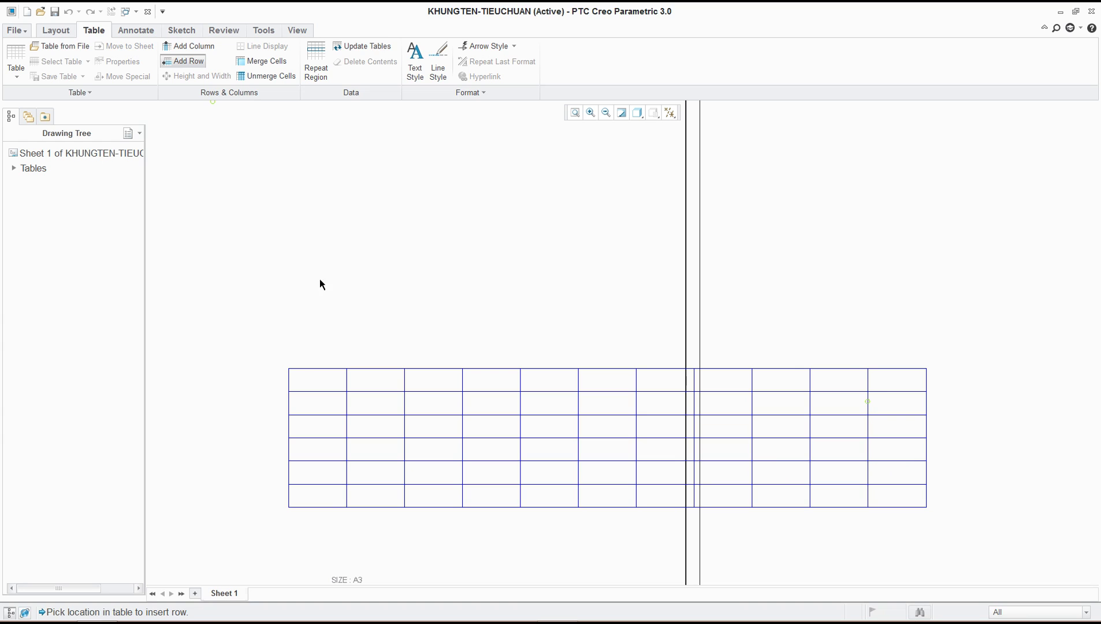
click(820, 368)
click(184, 61)
click(791, 507)
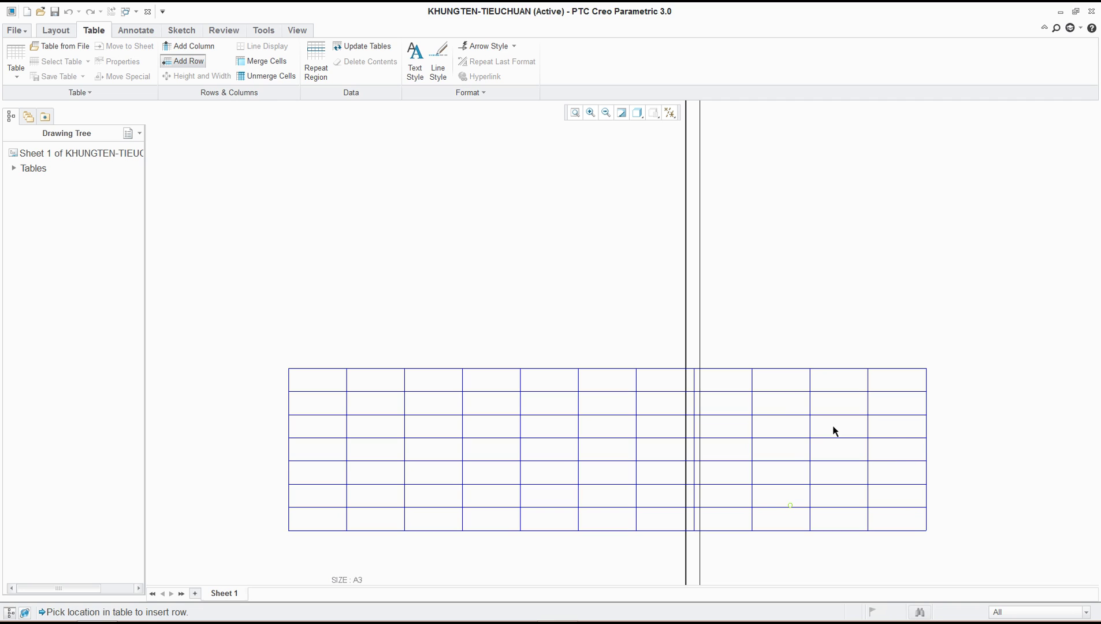
key(Print)
drag(833, 316, 265, 500)
key(Delete)
key(Delete)
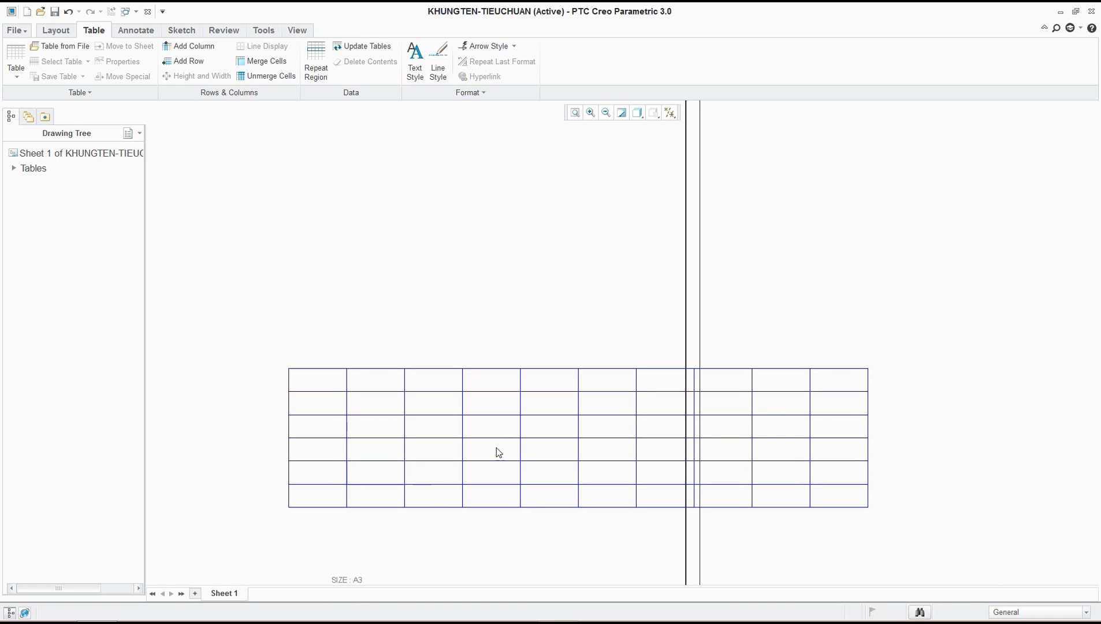
Step: Read the Creo2.0.pdf instructions on merging and unmerging cells and its title block layout in Acrobat Reader, and return to Creo Parametric
key(alt+Tab)
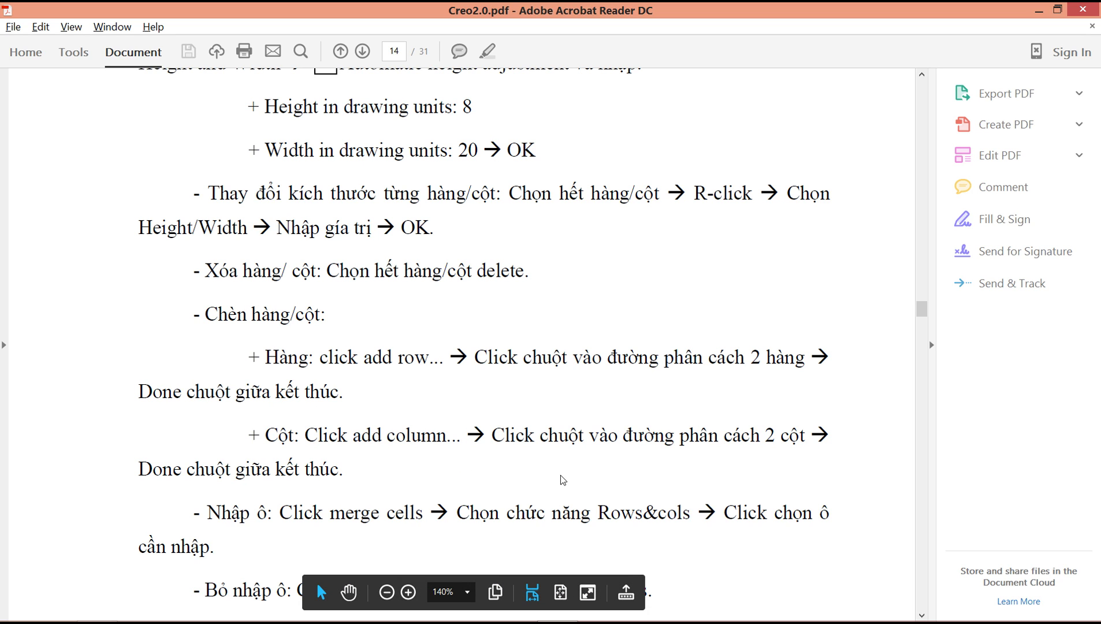
scroll(589, 510, down, 3)
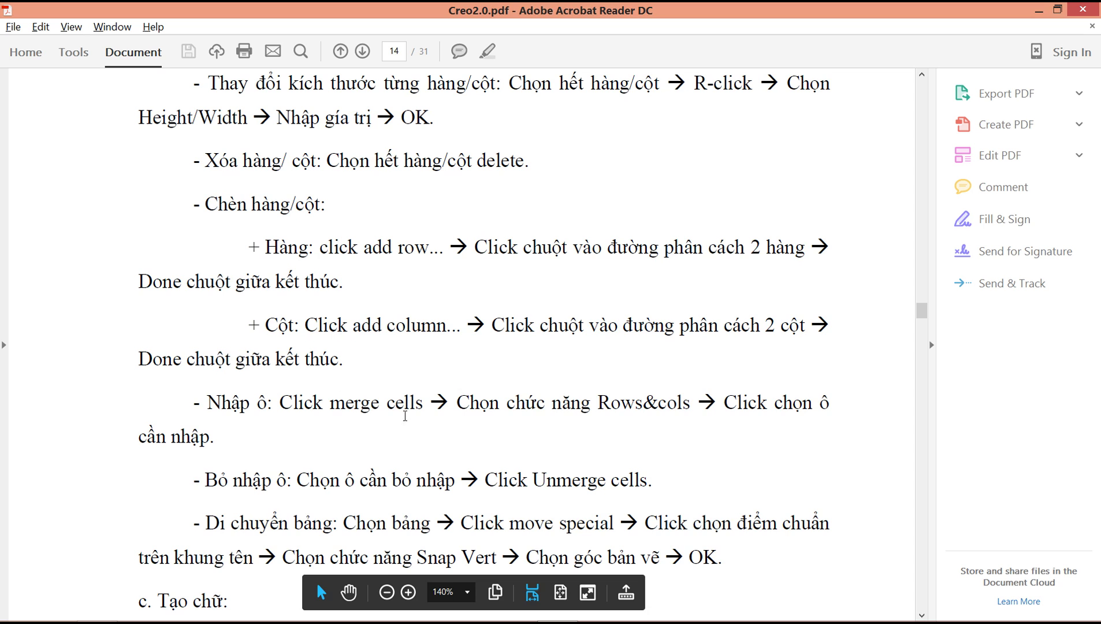
scroll(492, 469, down, 1)
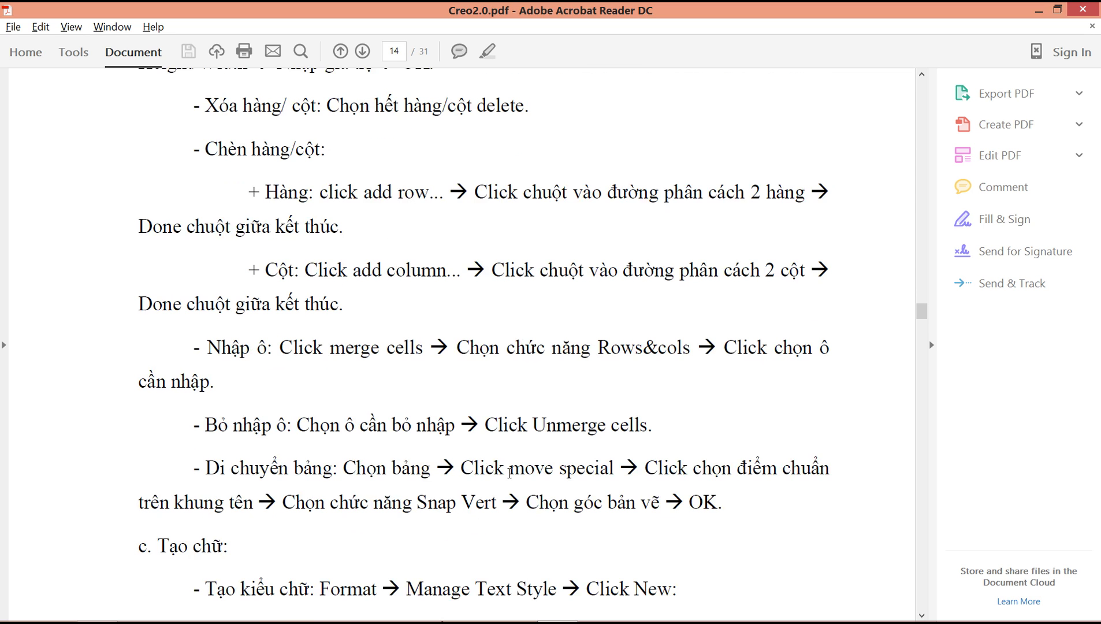
scroll(509, 472, down, 3)
scroll(511, 469, up, 3)
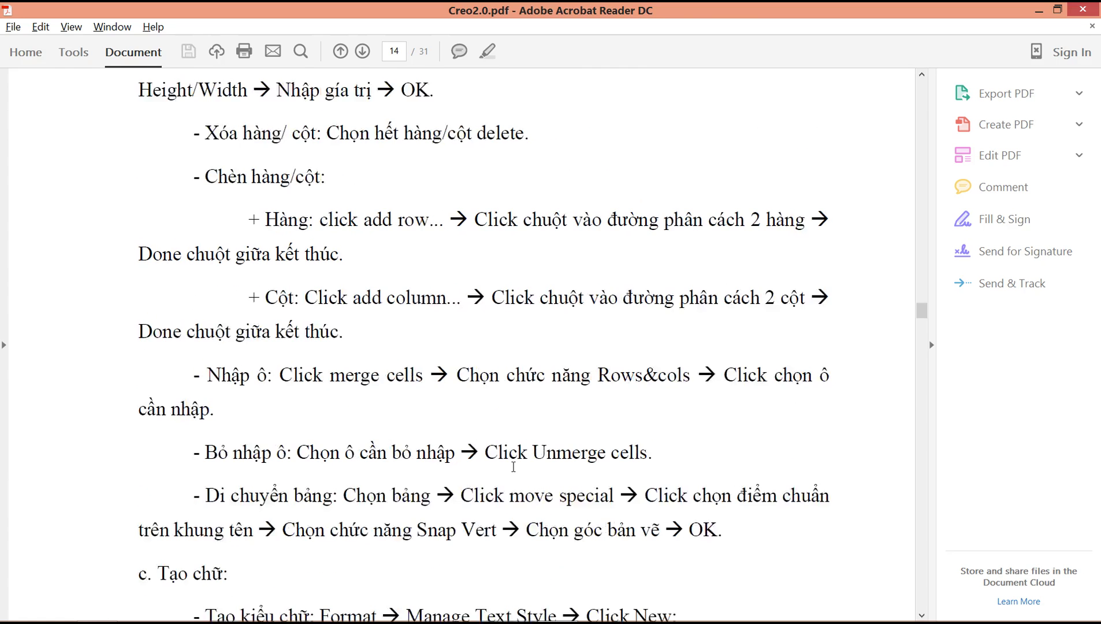
key(alt+Tab)
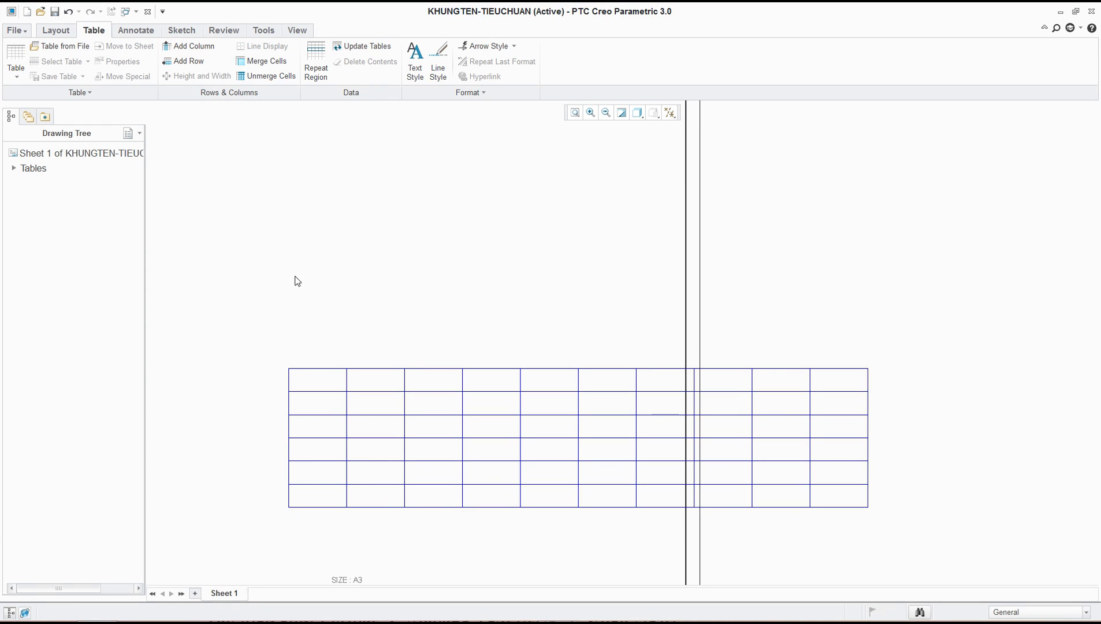
key(alt+Tab)
scroll(612, 408, up, 5)
scroll(612, 408, up, 8)
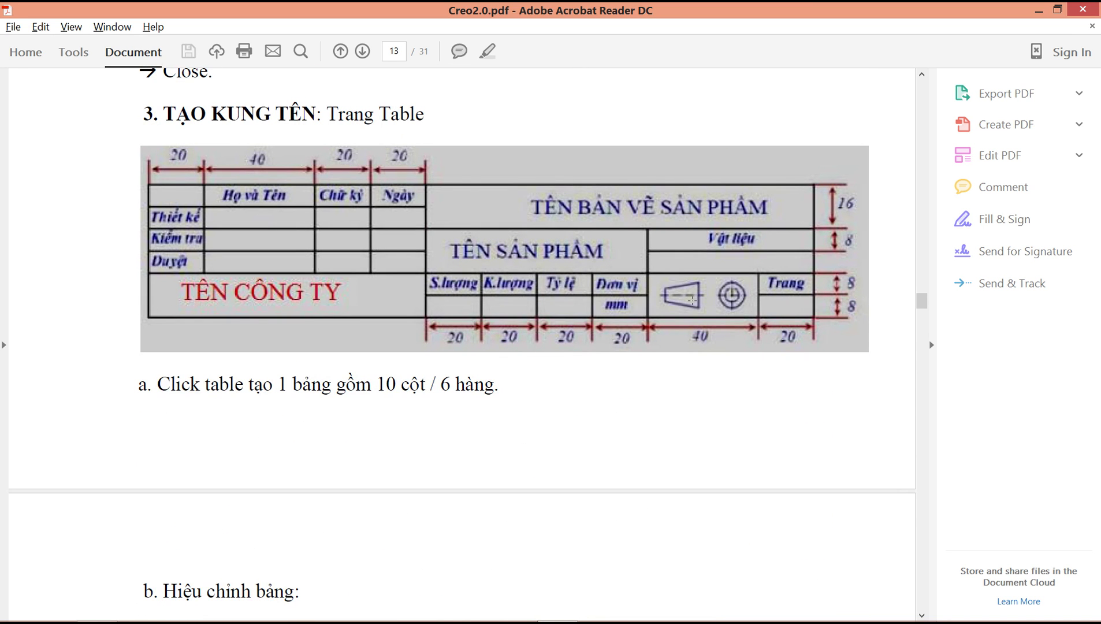
key(alt+Tab)
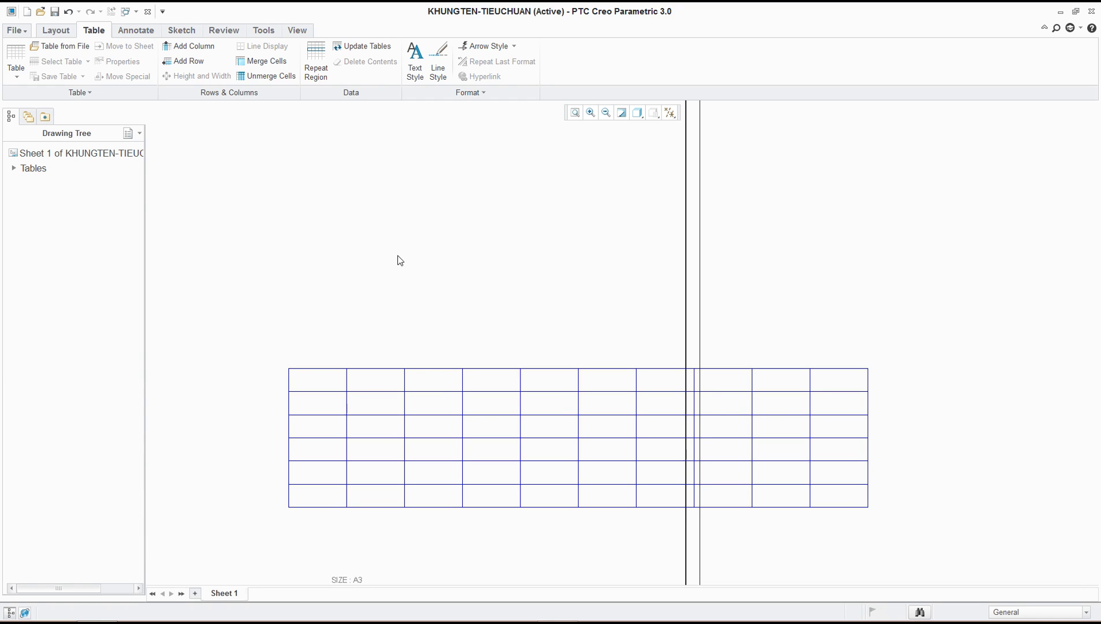
Step: Try merging the table's top-left two-by-two cells with the Rows & Cols option
click(259, 62)
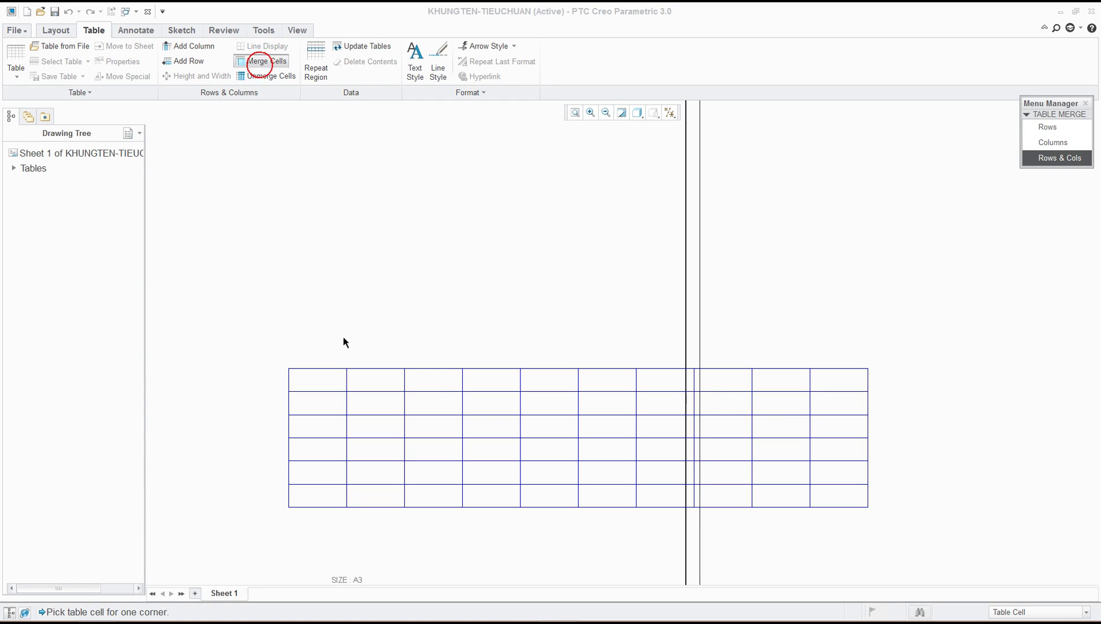
click(323, 382)
click(373, 384)
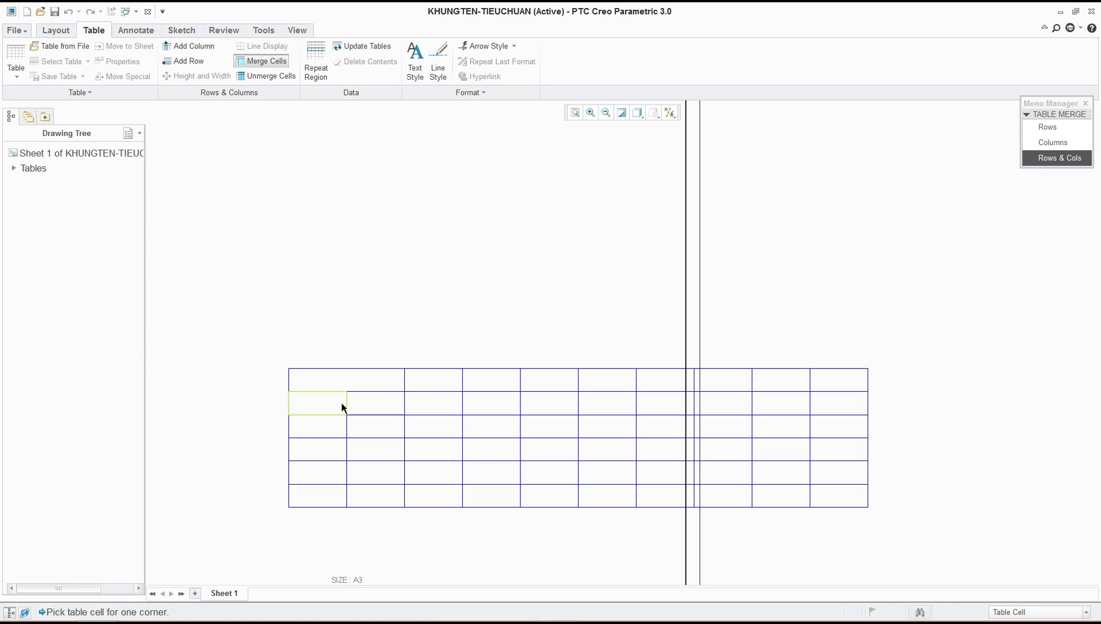
click(364, 406)
click(325, 404)
click(328, 401)
click(342, 381)
Step: Try merging all cells of the table's three rightmost columns into one cell, and end the merging
click(729, 380)
click(773, 384)
click(829, 383)
click(840, 400)
click(840, 422)
click(838, 449)
click(837, 485)
click(835, 481)
click(791, 488)
click(789, 474)
click(784, 449)
click(783, 398)
click(733, 404)
click(732, 422)
click(735, 444)
click(772, 445)
click(741, 478)
click(735, 500)
click(820, 486)
click(829, 436)
click(828, 410)
click(798, 402)
middle_click(903, 252)
middle_click(904, 256)
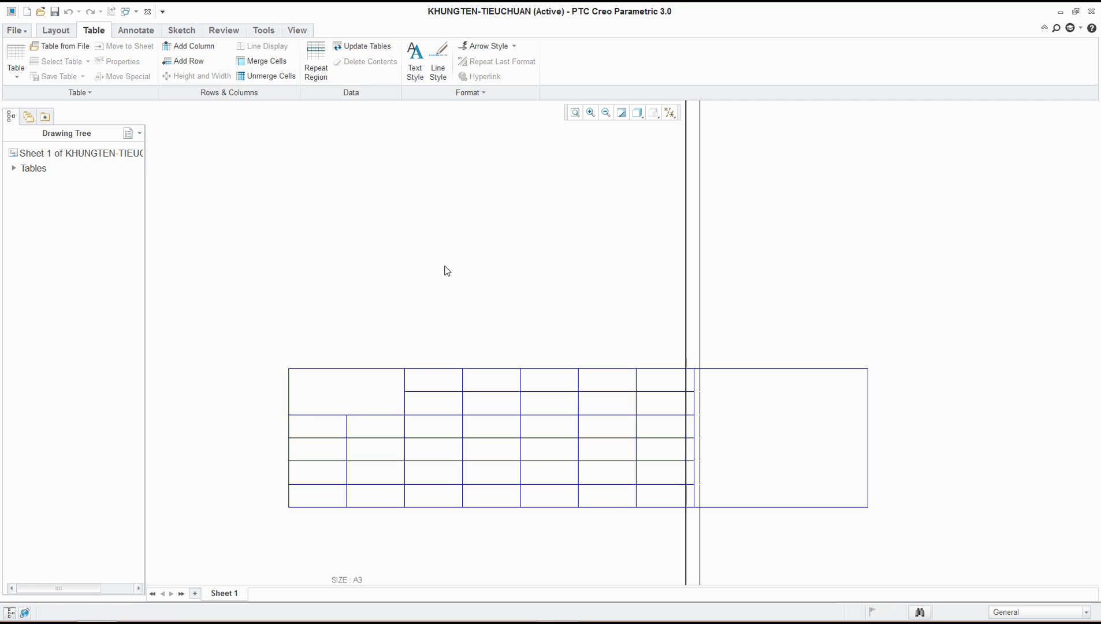
Step: Unmerge the large cell spanning the three rightmost columns and the merged top-left cell
click(281, 76)
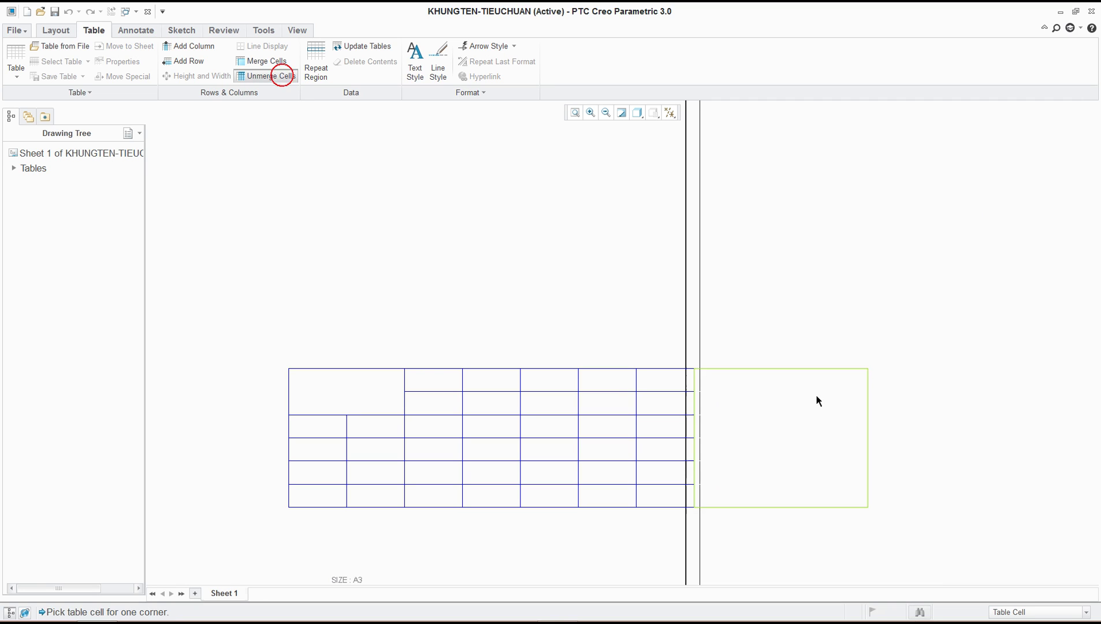
click(807, 439)
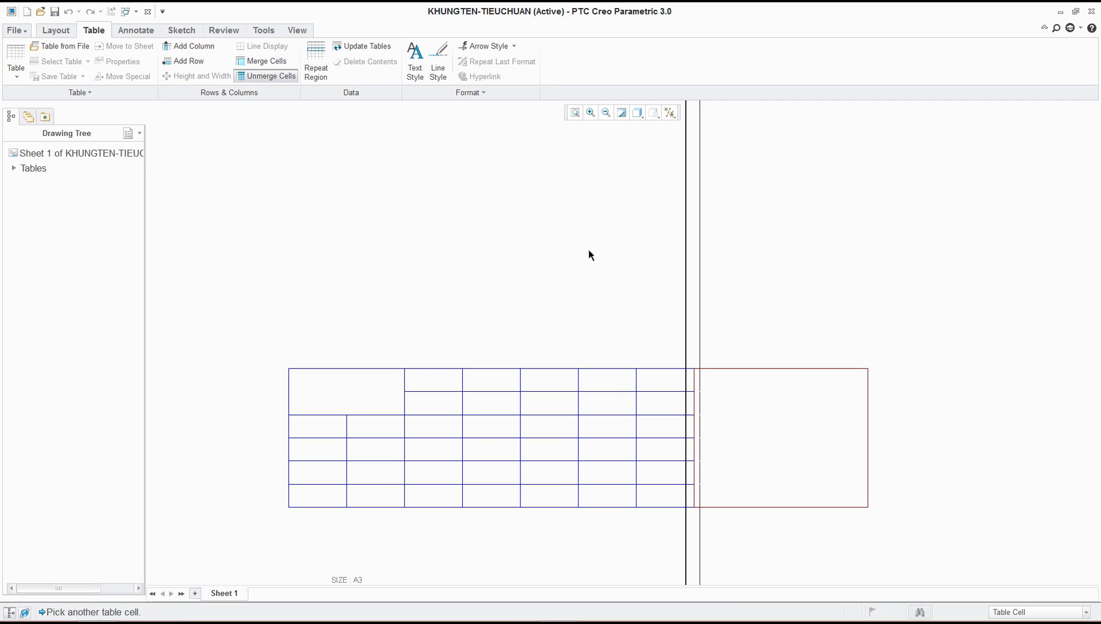
click(813, 431)
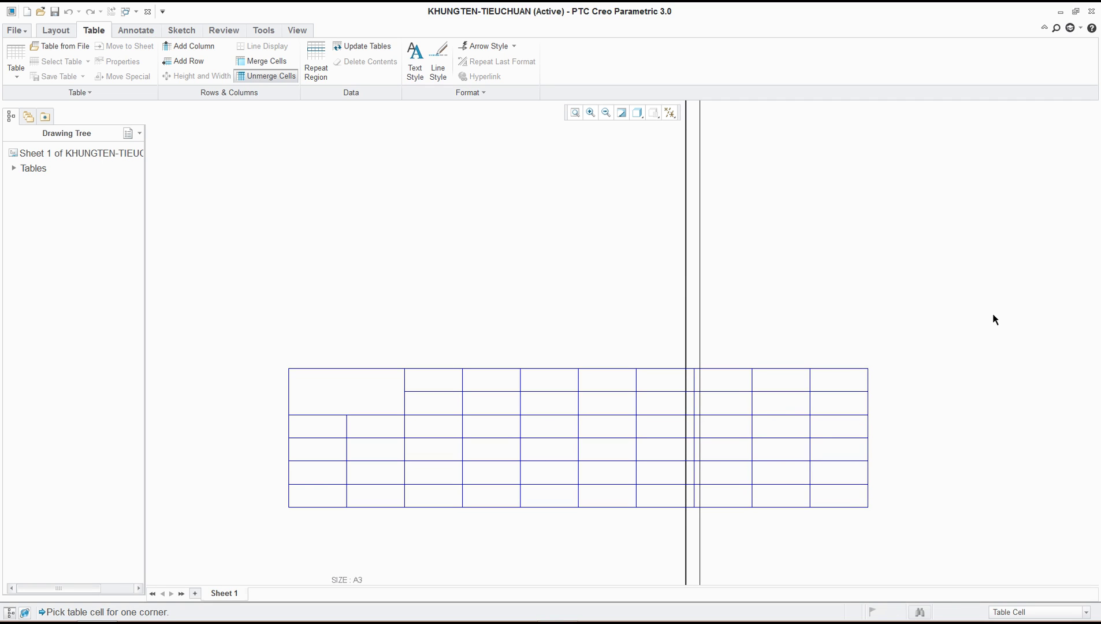
click(361, 390)
click(382, 395)
click(426, 294)
Step: Merge the first two cells of the top two rows, and combine both pairs into one cell
click(277, 61)
click(331, 381)
click(354, 381)
click(363, 405)
click(329, 405)
click(335, 384)
click(357, 402)
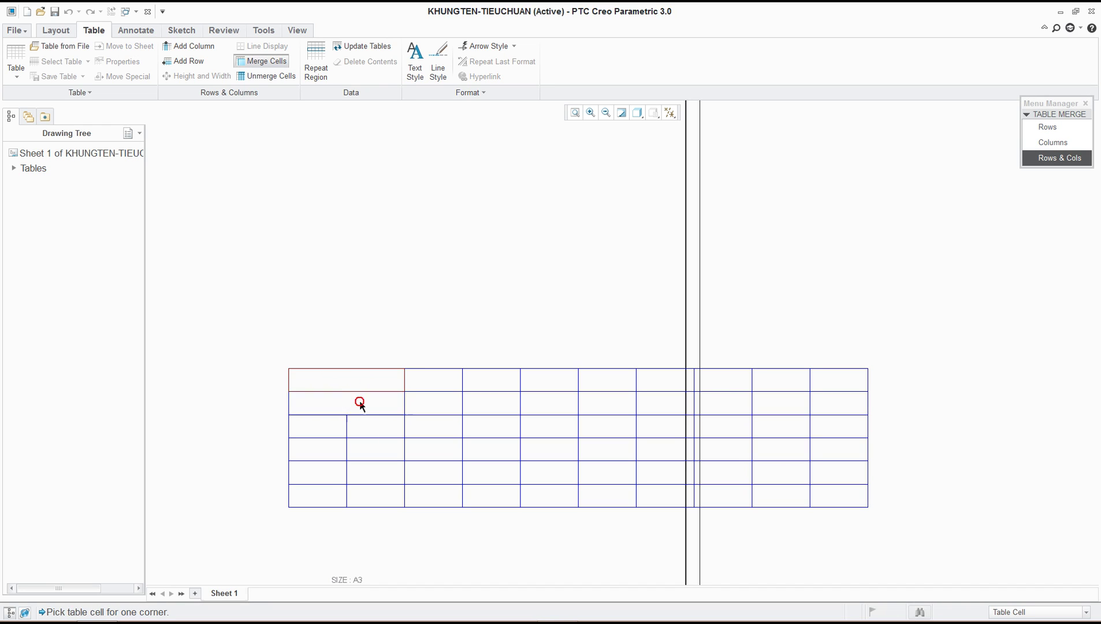
middle_click(973, 240)
Step: Unmerge the top-left cell back into individual cells
click(321, 382)
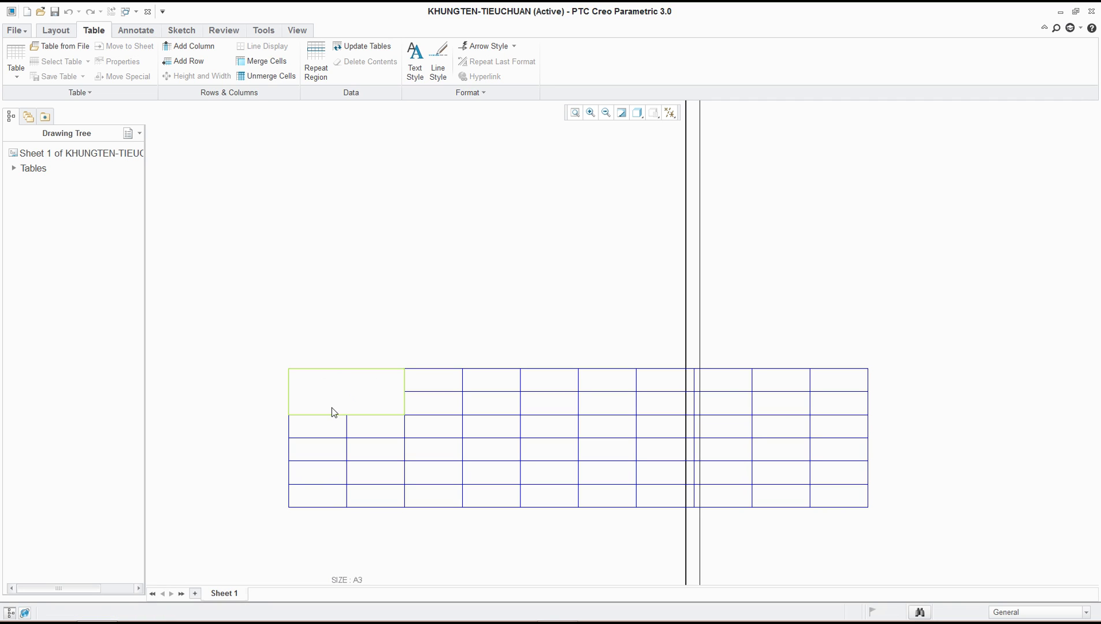
click(272, 76)
click(384, 379)
click(389, 409)
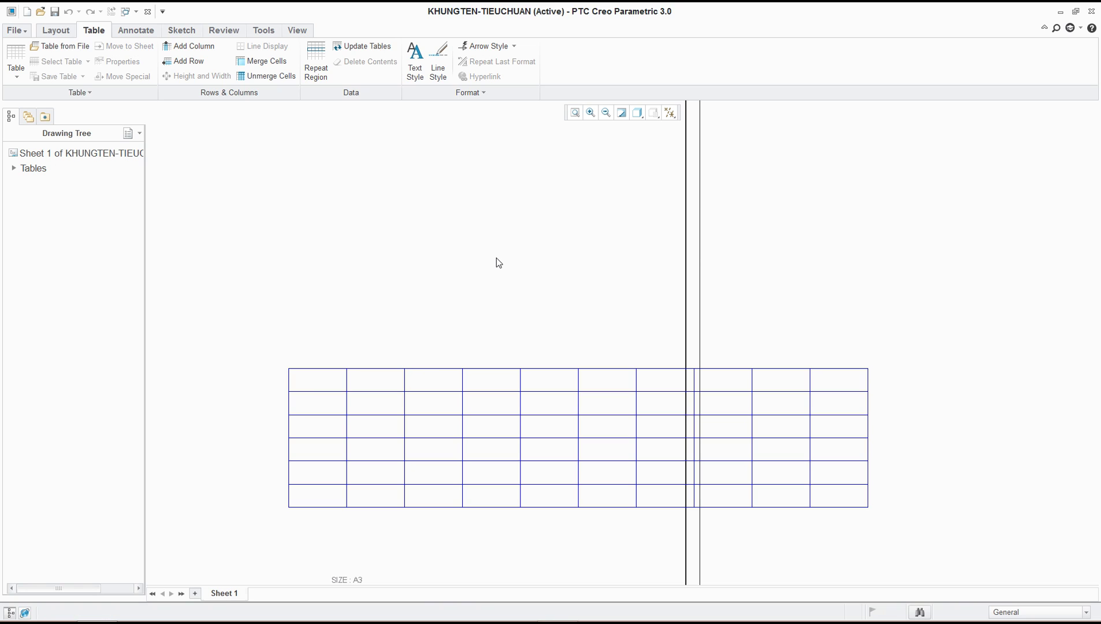
Step: Merge the first four cells of the table's bottom two rows into a single company name cell
key(alt+Tab)
click(261, 61)
click(319, 473)
click(321, 496)
click(359, 474)
click(368, 496)
click(420, 477)
click(425, 496)
click(494, 474)
click(494, 495)
click(486, 484)
click(433, 490)
click(433, 490)
click(381, 484)
click(326, 485)
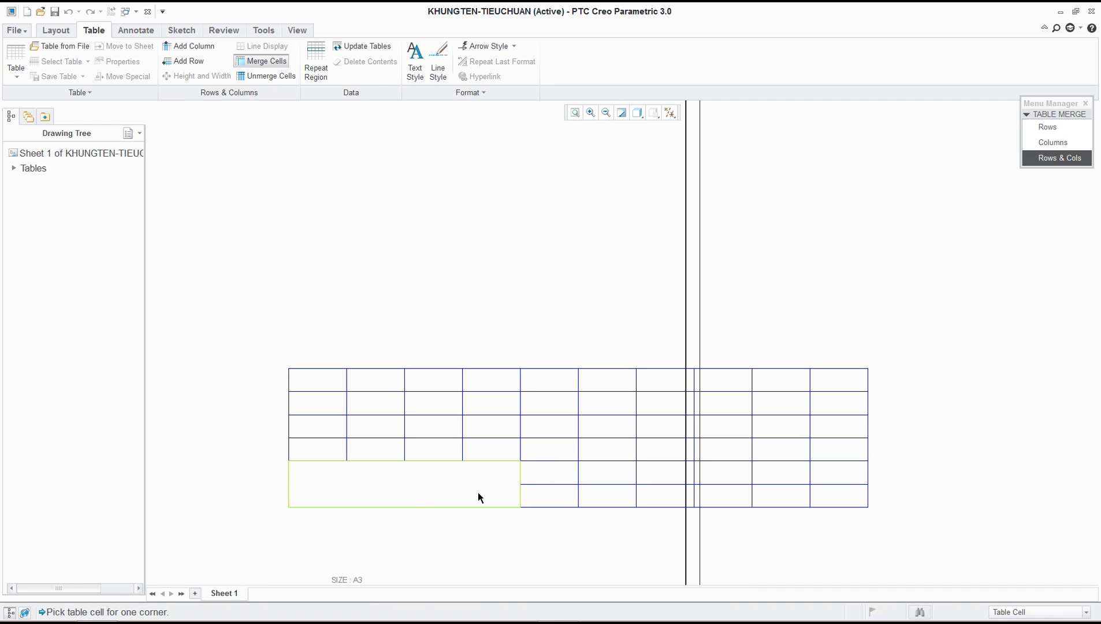
Step: Compare the merged cells with the title block layout in Creo2.0.pdf, return to Creo Parametric, and end the cell merging
key(alt+Tab)
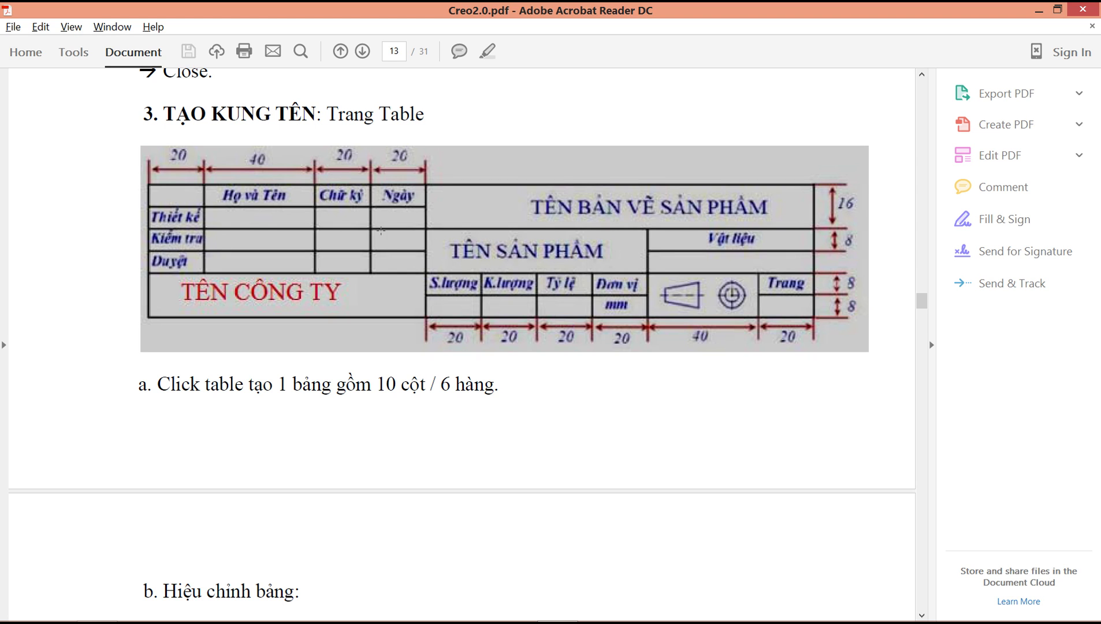
key(alt+Tab)
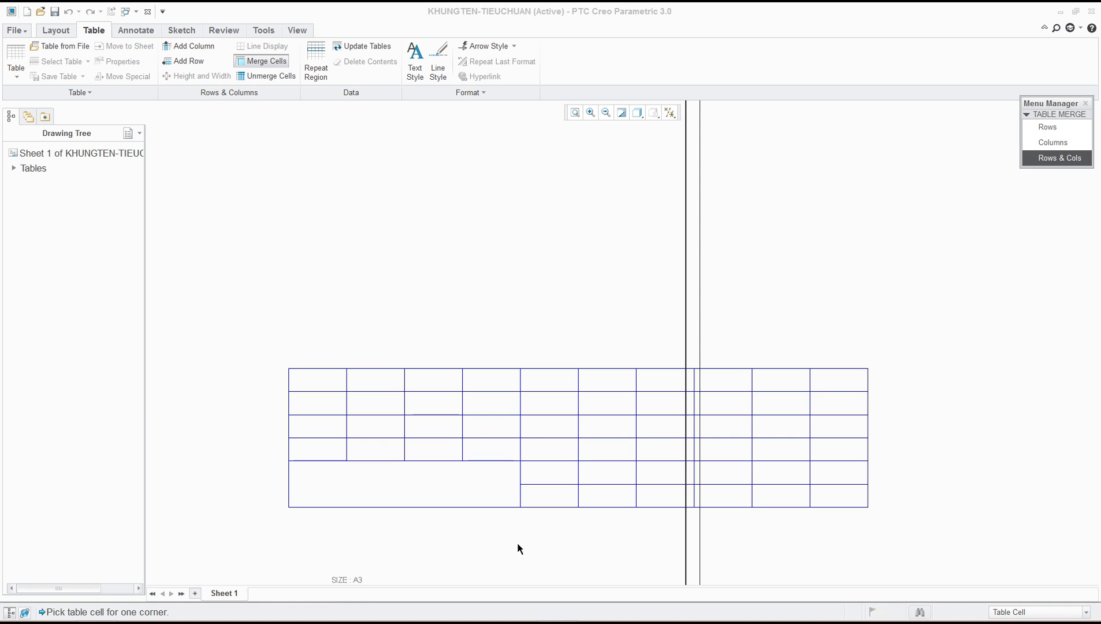
key(alt+Tab)
key(alt+Tab)
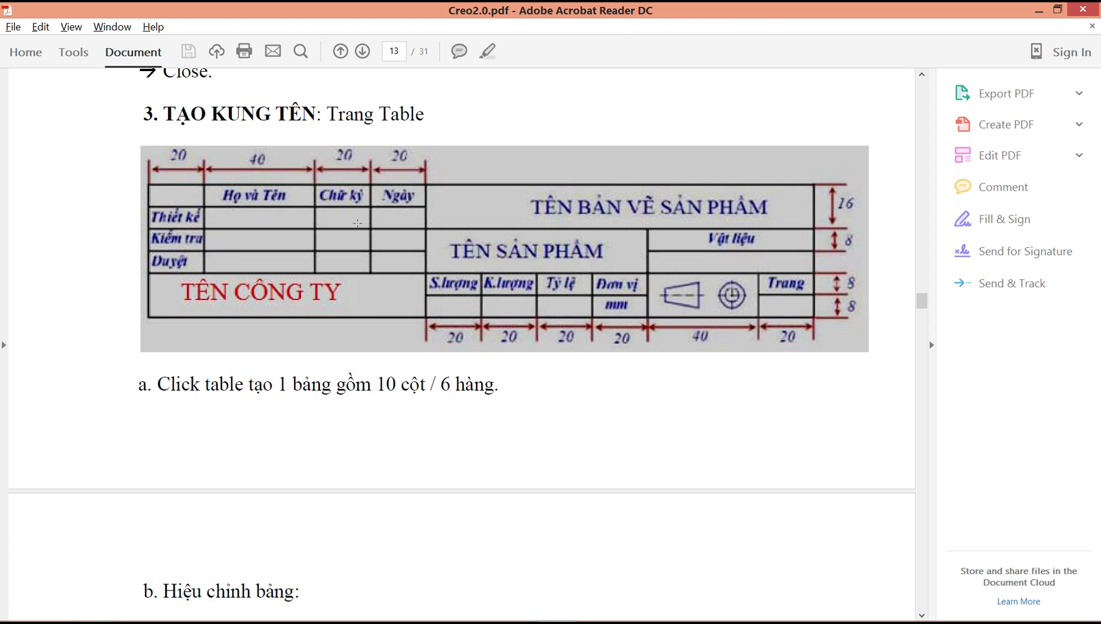
key(alt+Tab)
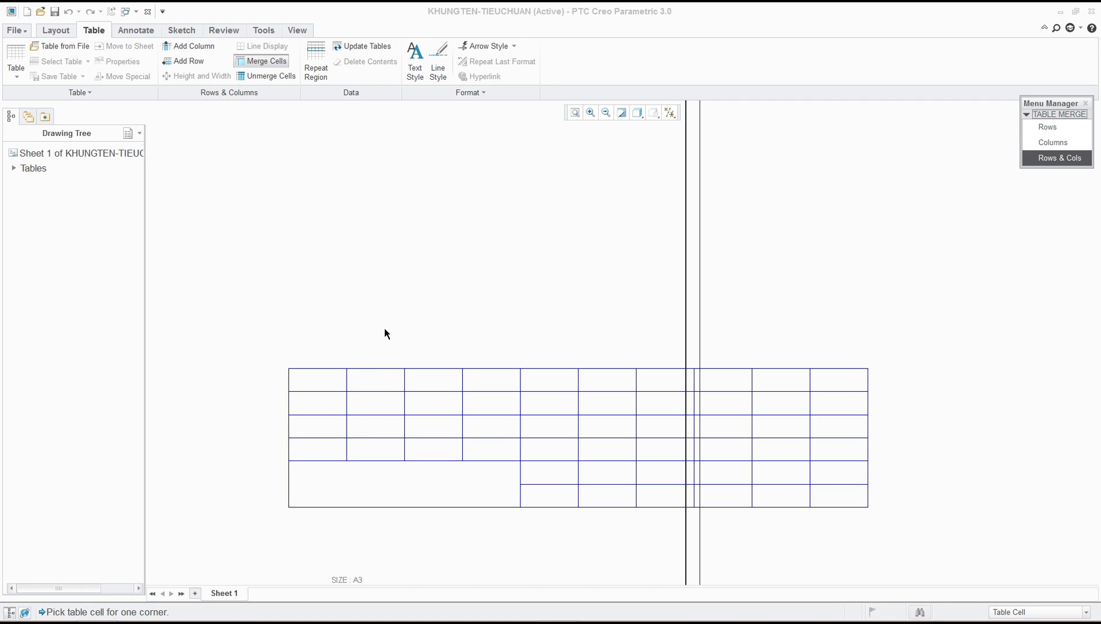
middle_click(791, 271)
middle_click(791, 270)
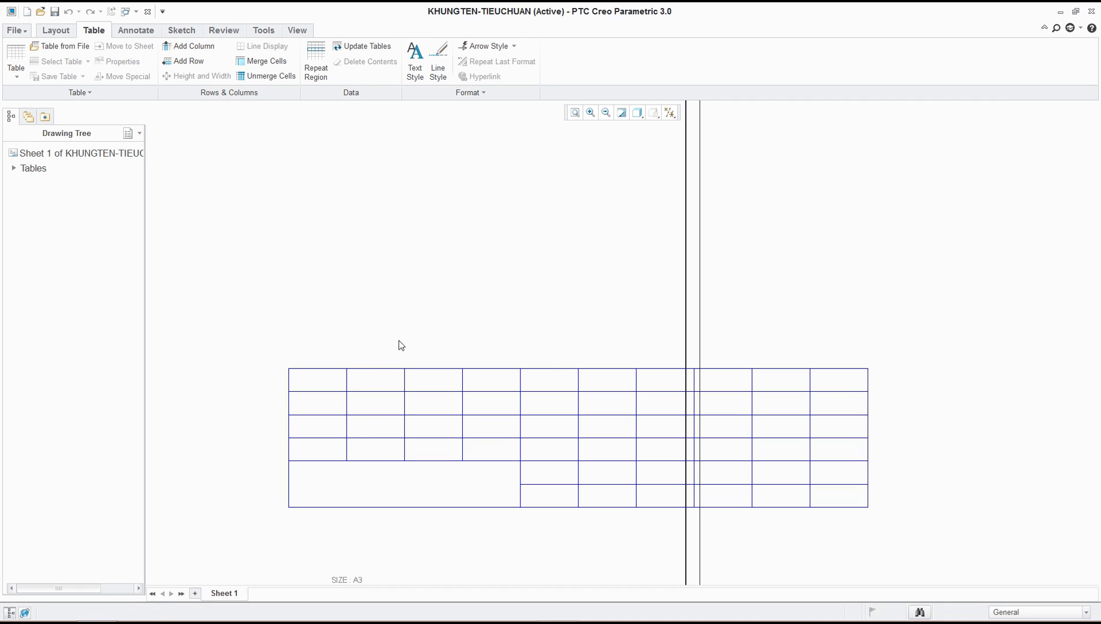
Step: Try a width of 40 drawing units for the title block table's second column, and undo the change
drag(329, 325, 433, 494)
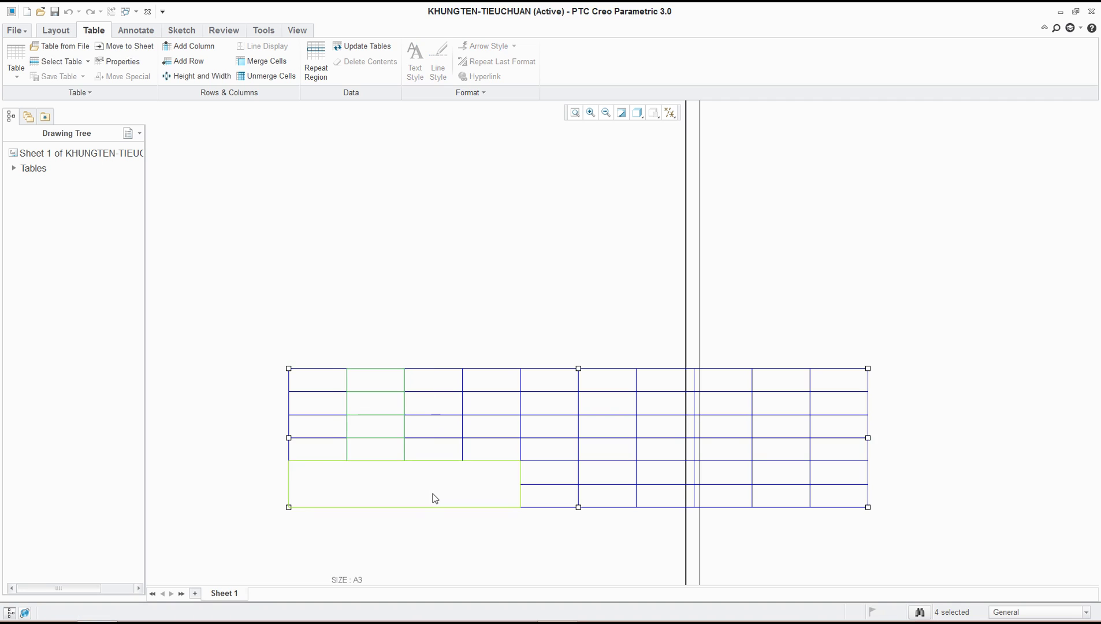
right_click(375, 417)
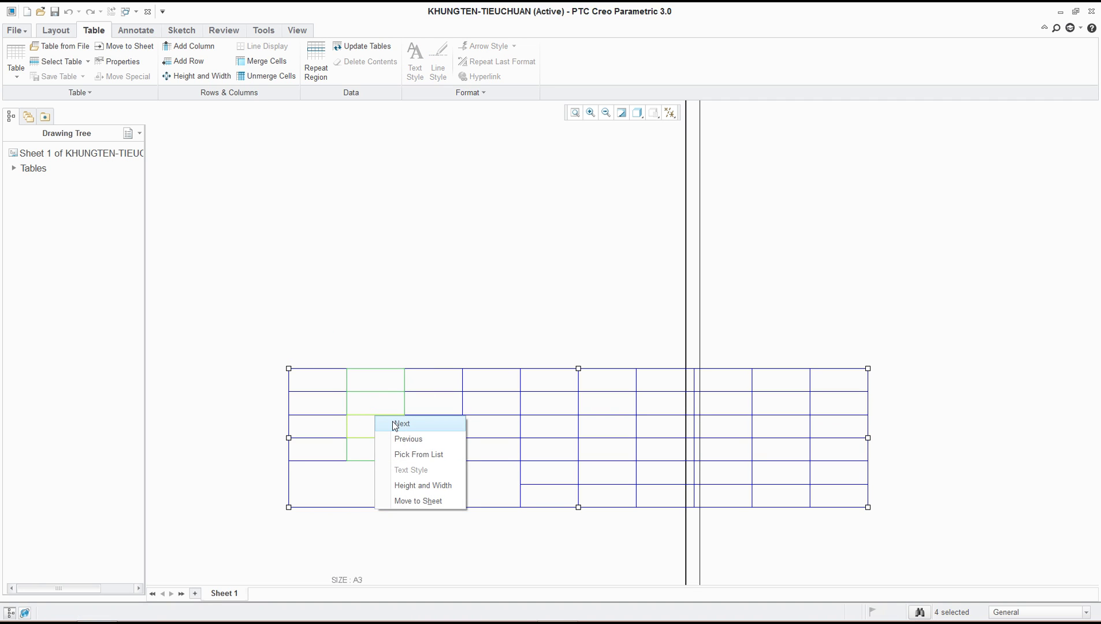
click(422, 485)
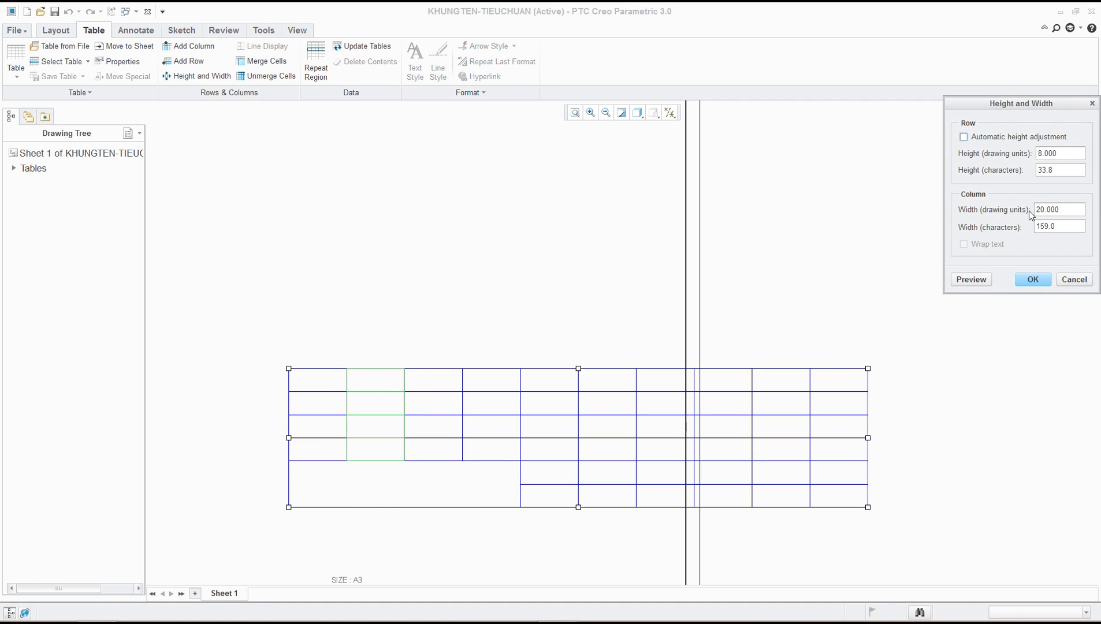
double_click(1060, 209)
text(40)
click(1033, 279)
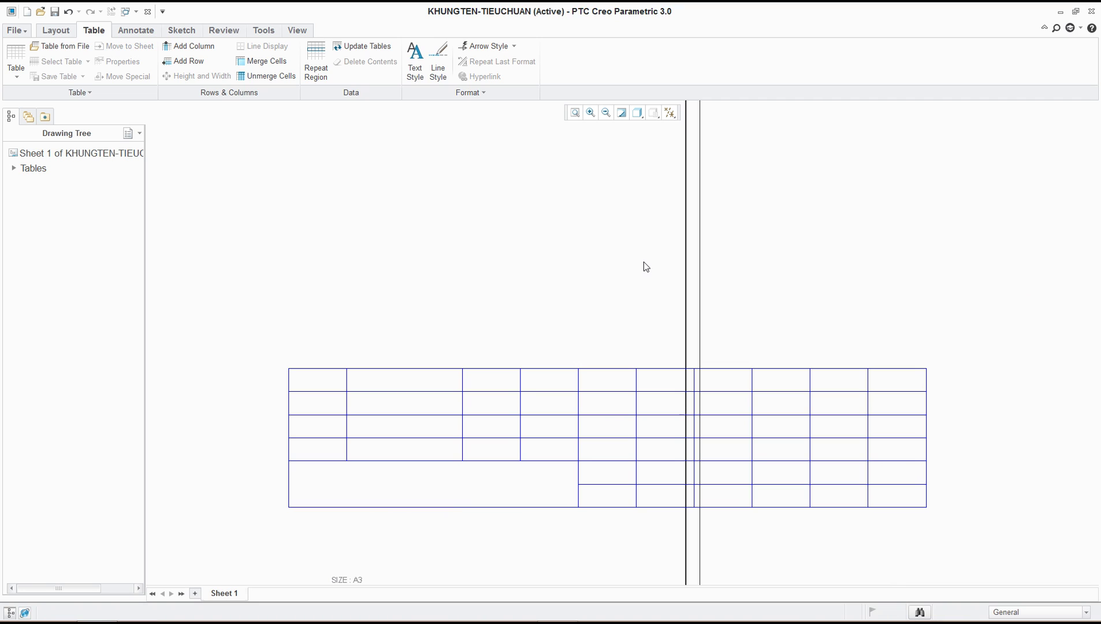
key(ctrl+z)
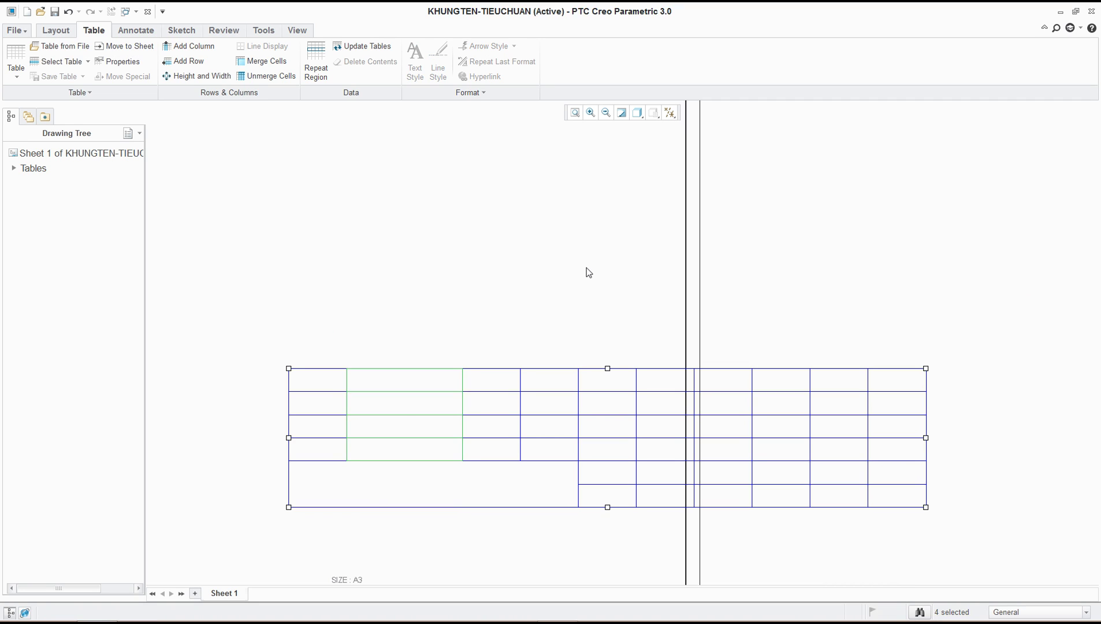
Step: Set the width of the title block table's second column to 20+20 drawing units
drag(322, 332, 437, 489)
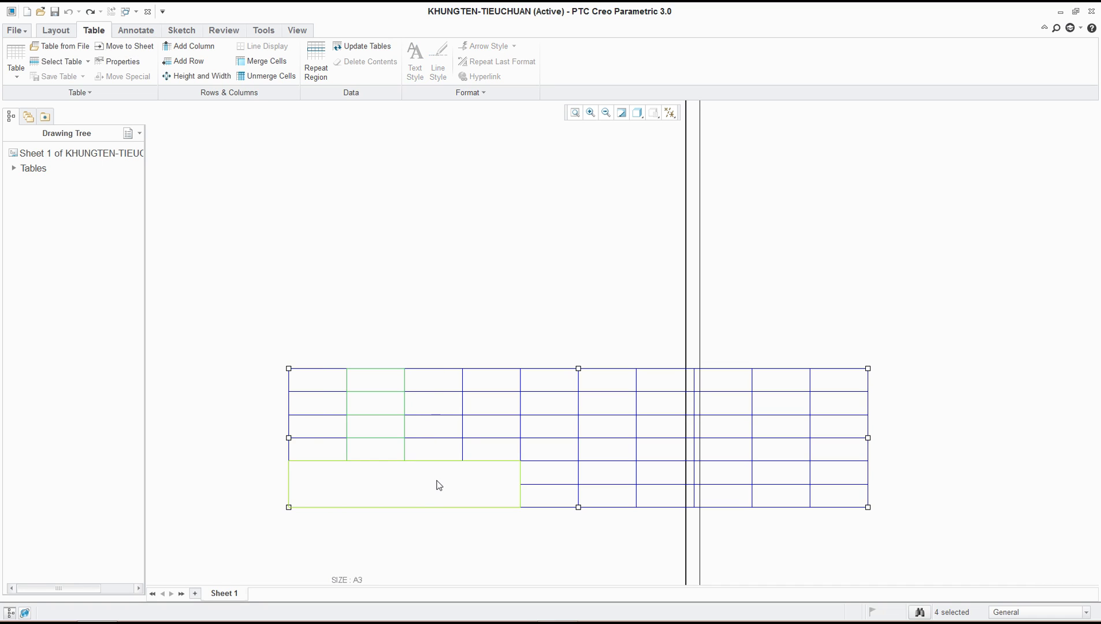
right_click(389, 429)
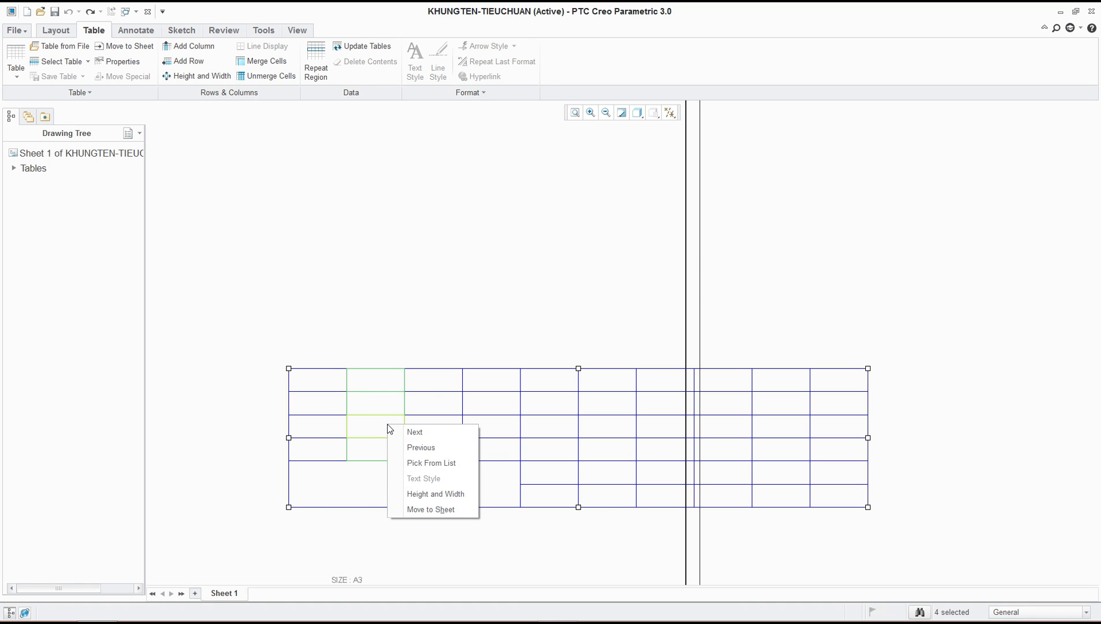
click(414, 494)
double_click(1076, 208)
text(40)
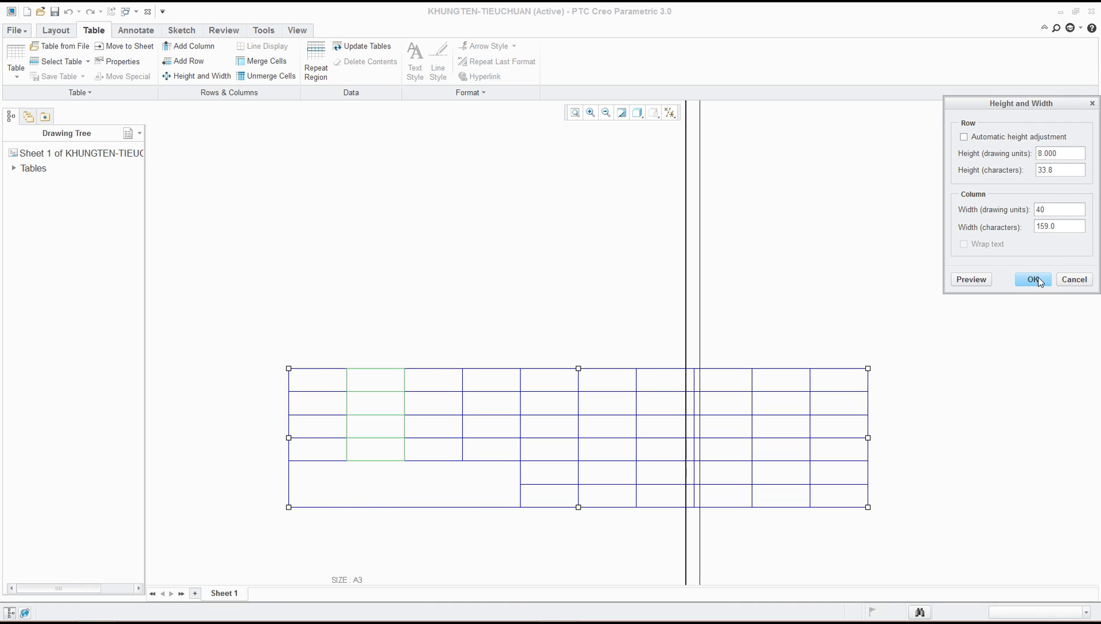
double_click(1065, 209)
text(20+20)
click(1044, 281)
click(462, 301)
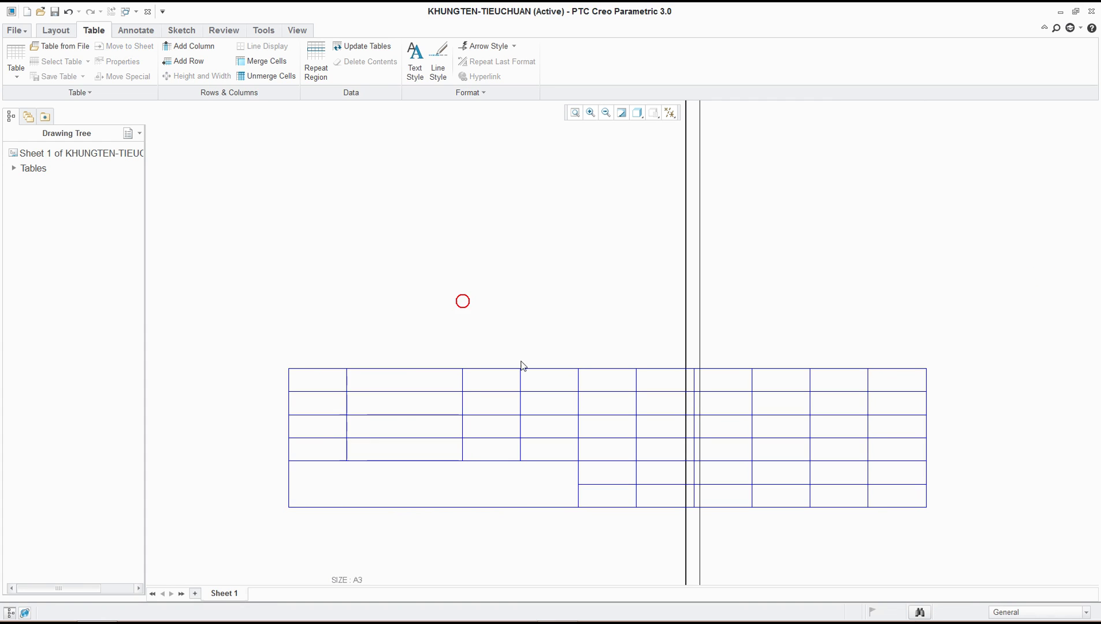
Step: Switch from the table tools to the annotation tools
click(137, 31)
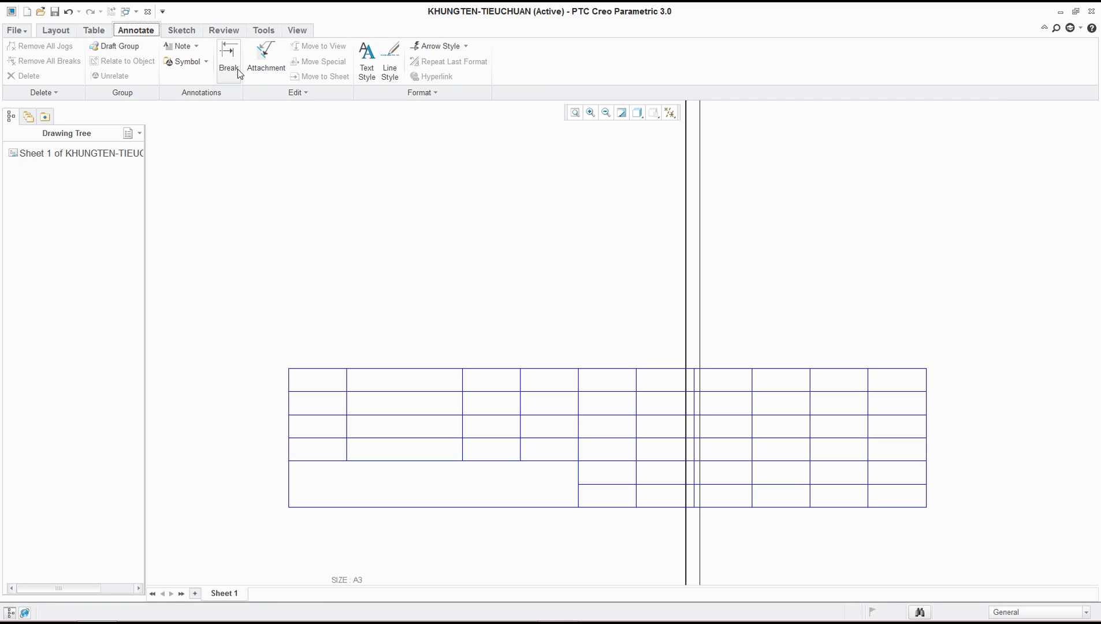